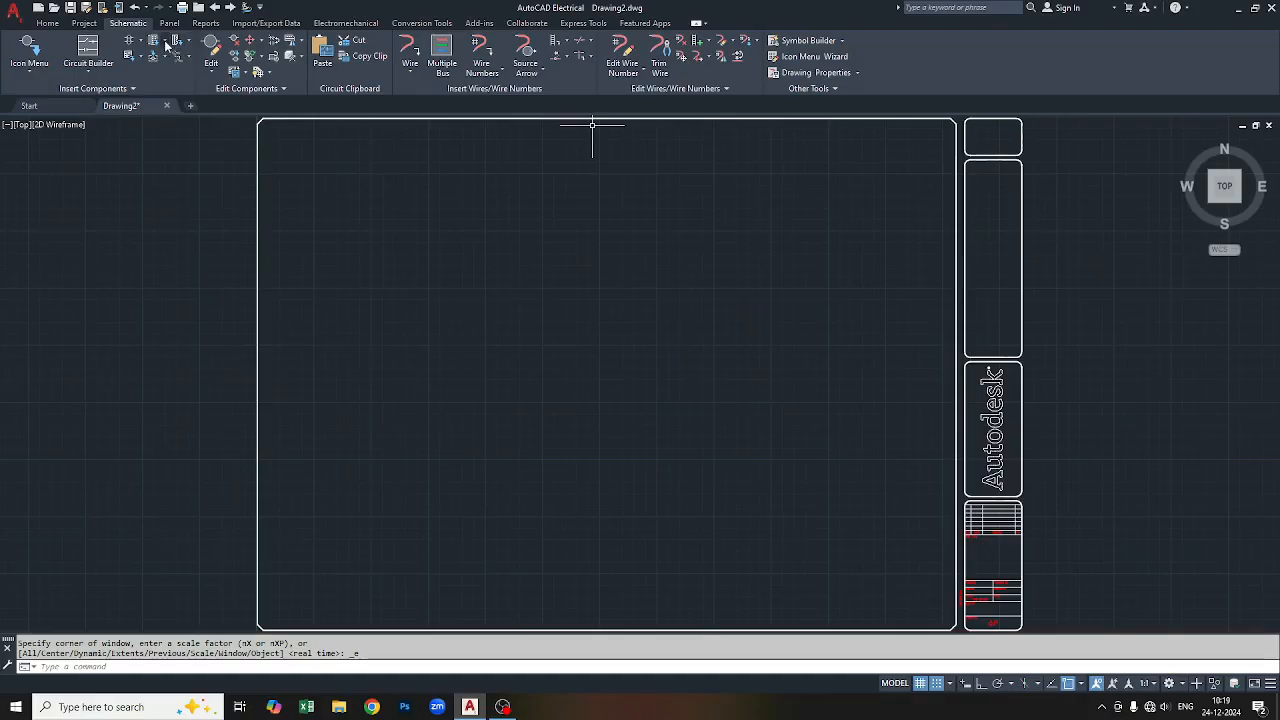
Open the PLC fixed unit symbols for insertion, adding the WD_M block with configuration settings matched to the project.
left_click(165, 42)
left_click(176, 88)
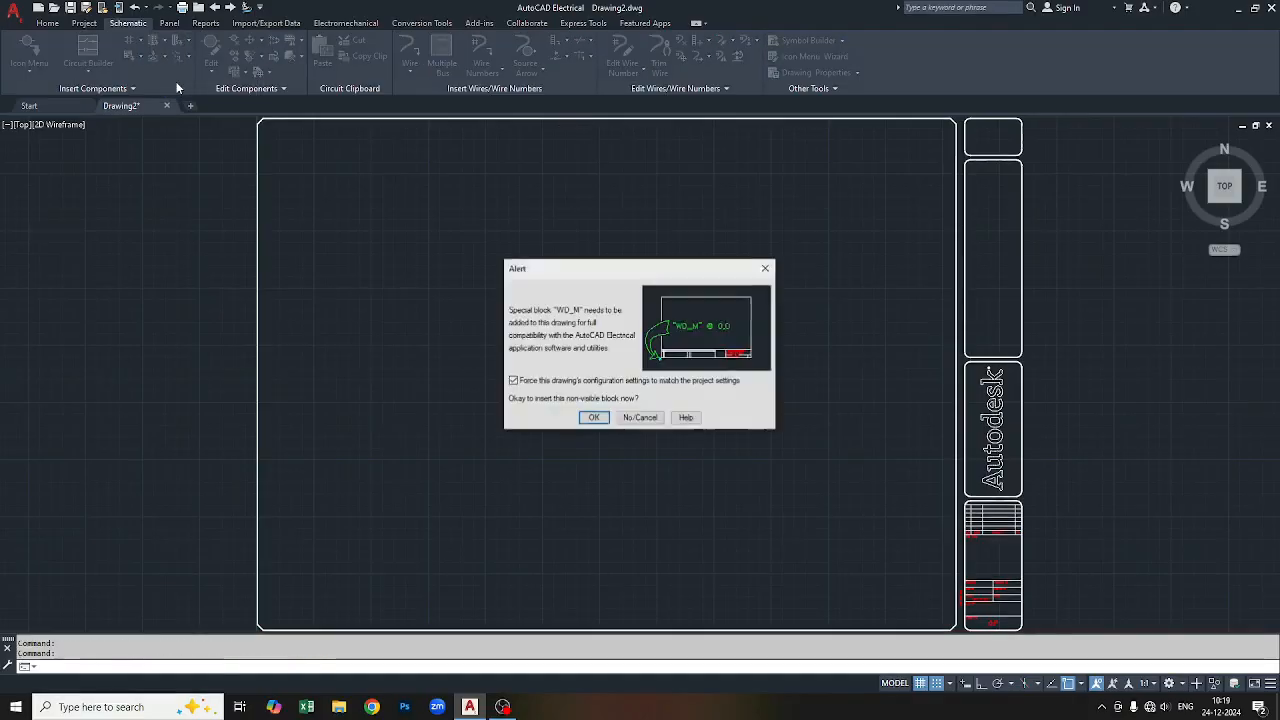
left_click(593, 418)
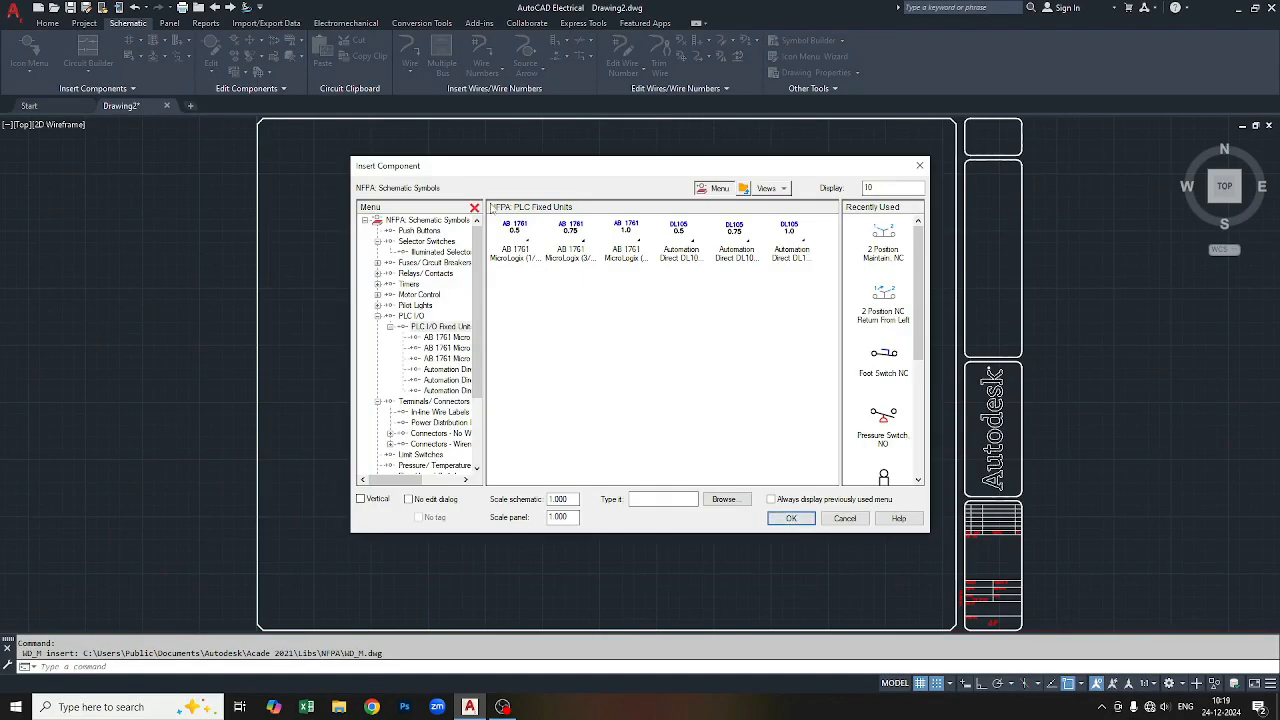
Insert the L16-AWA unit from AB 1761 MicroLogix (1" rung spacing) in the upper middle of the sheet, mapping its symbol to the catalog number.
left_click(446, 358)
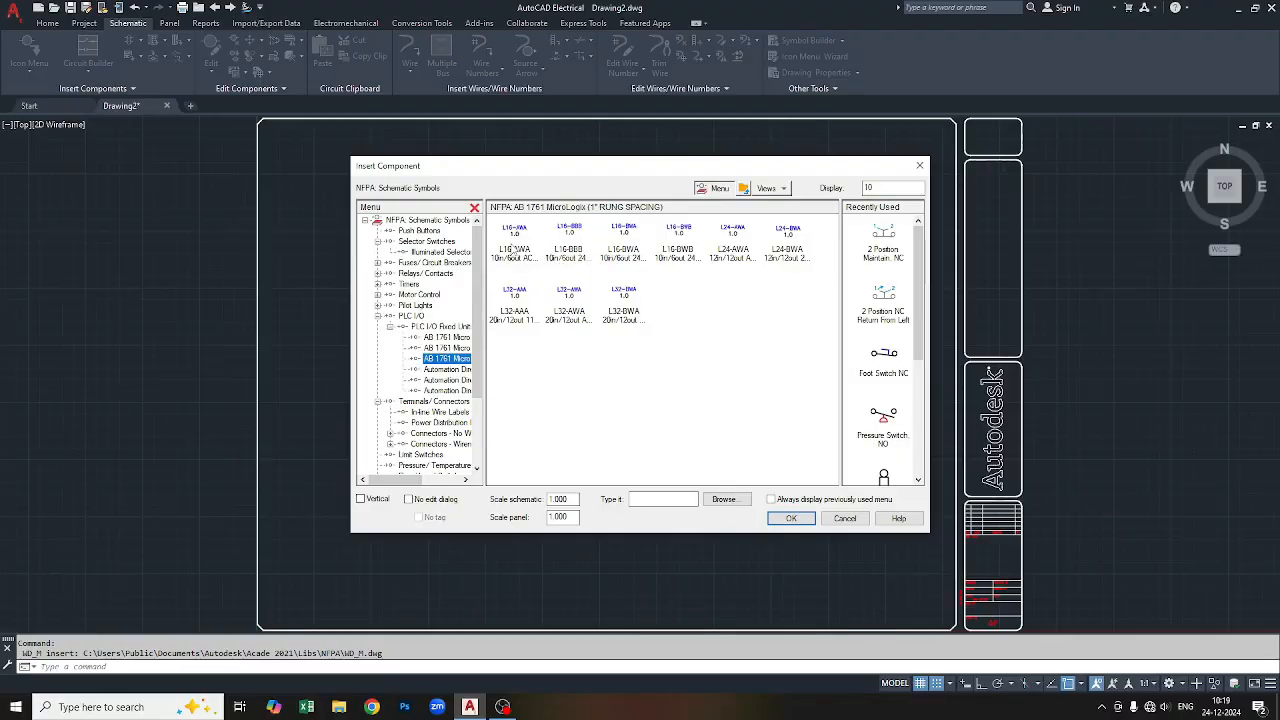
double_click(514, 240)
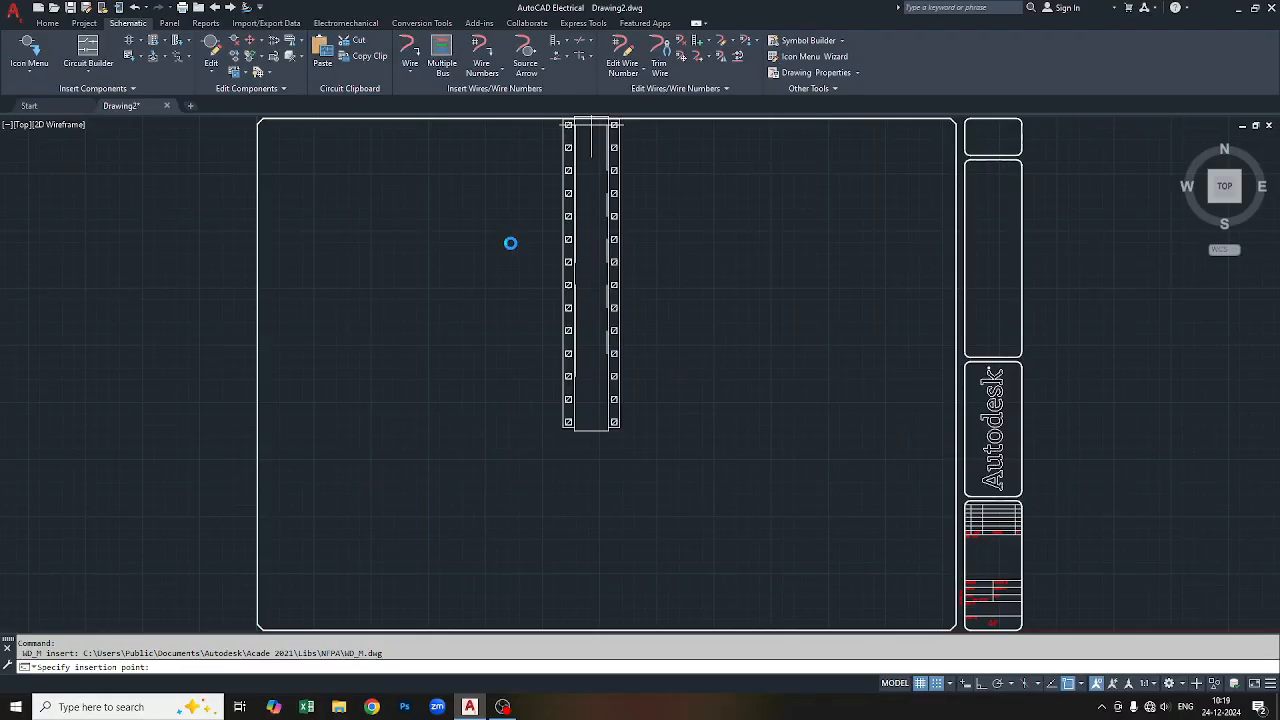
left_click(599, 213)
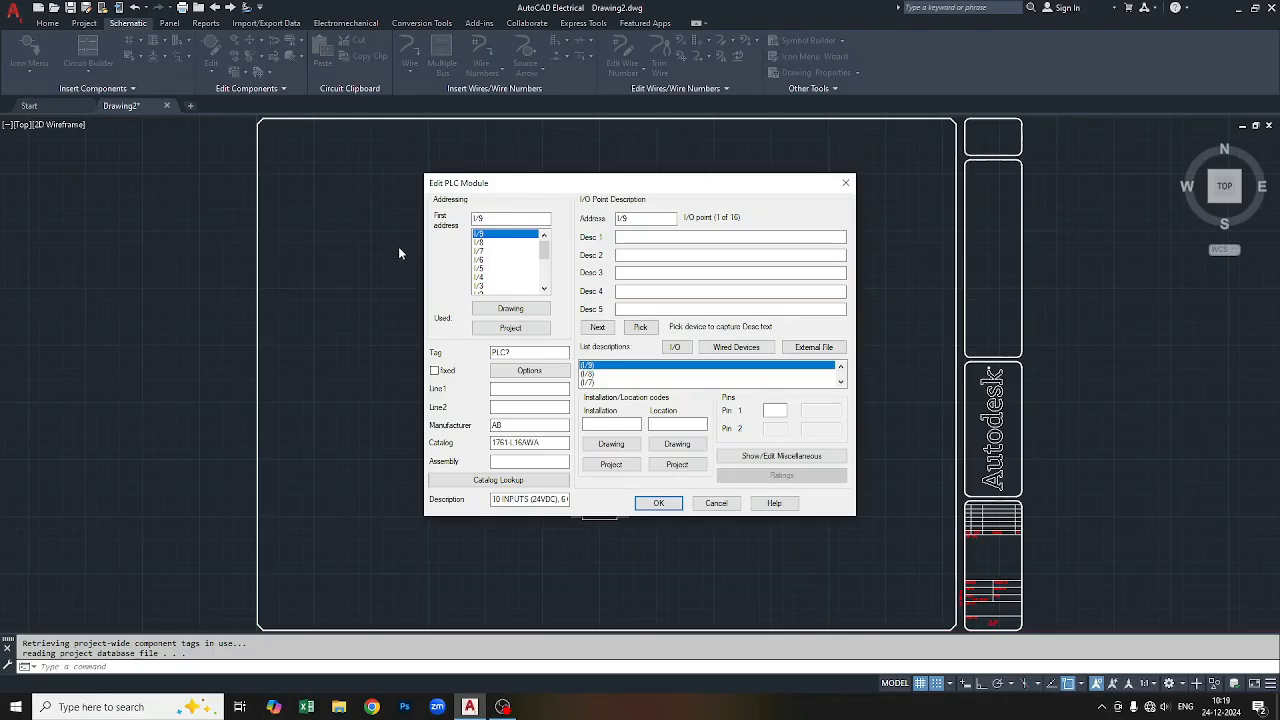
left_click(657, 503)
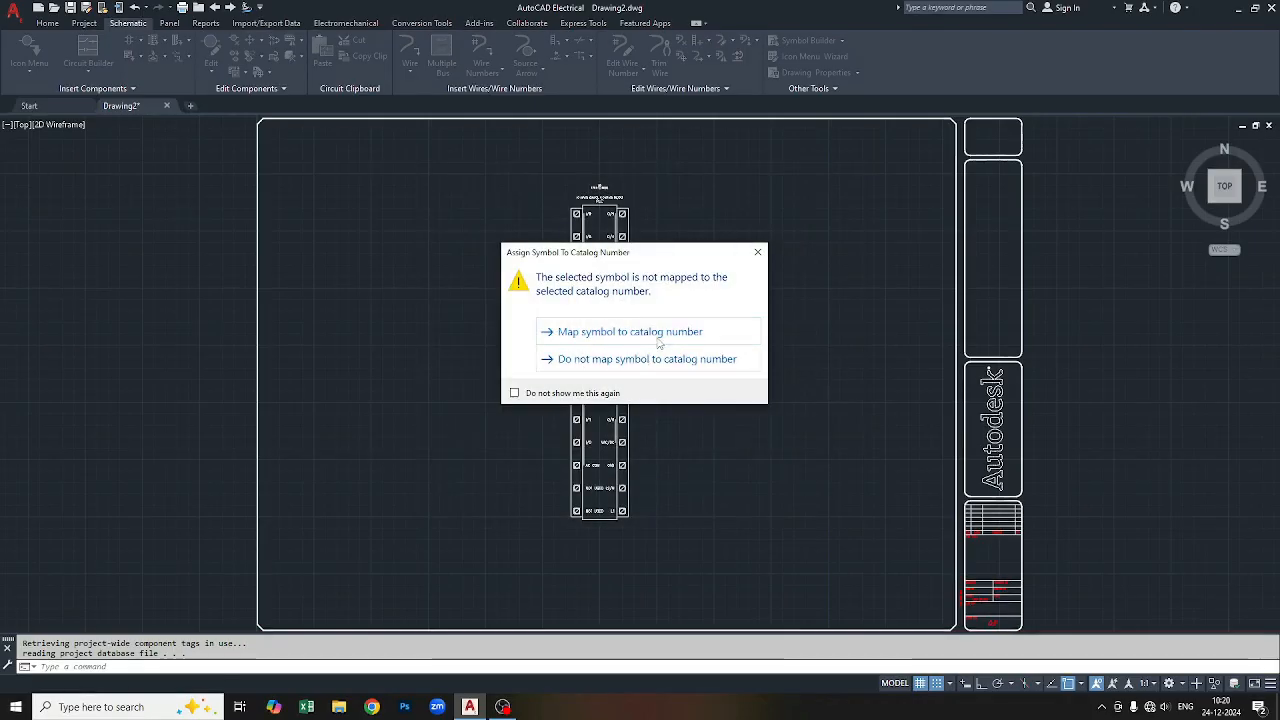
left_click(651, 333)
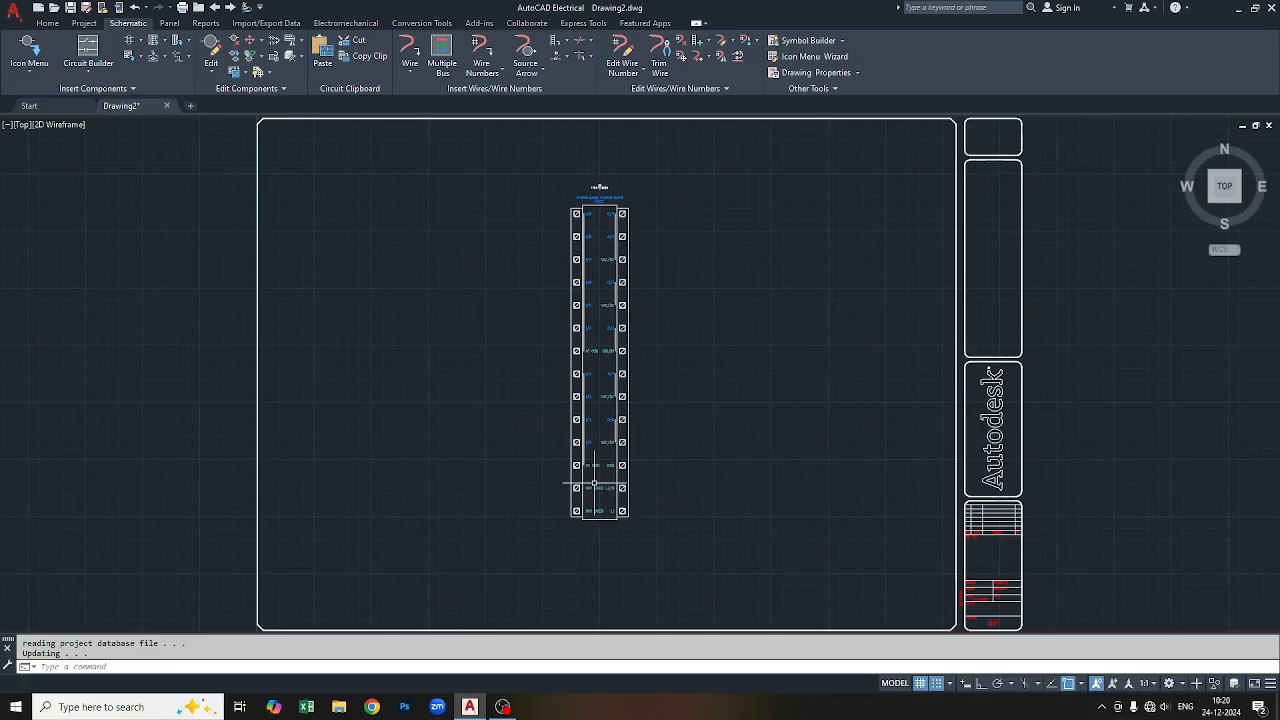
Draw a multiple wire bus starting at the component, extending two wires rightward from the PLC's O/2 terminal and the VAC/DC terminal below it.
middle_click(662, 435)
middle_click(662, 435)
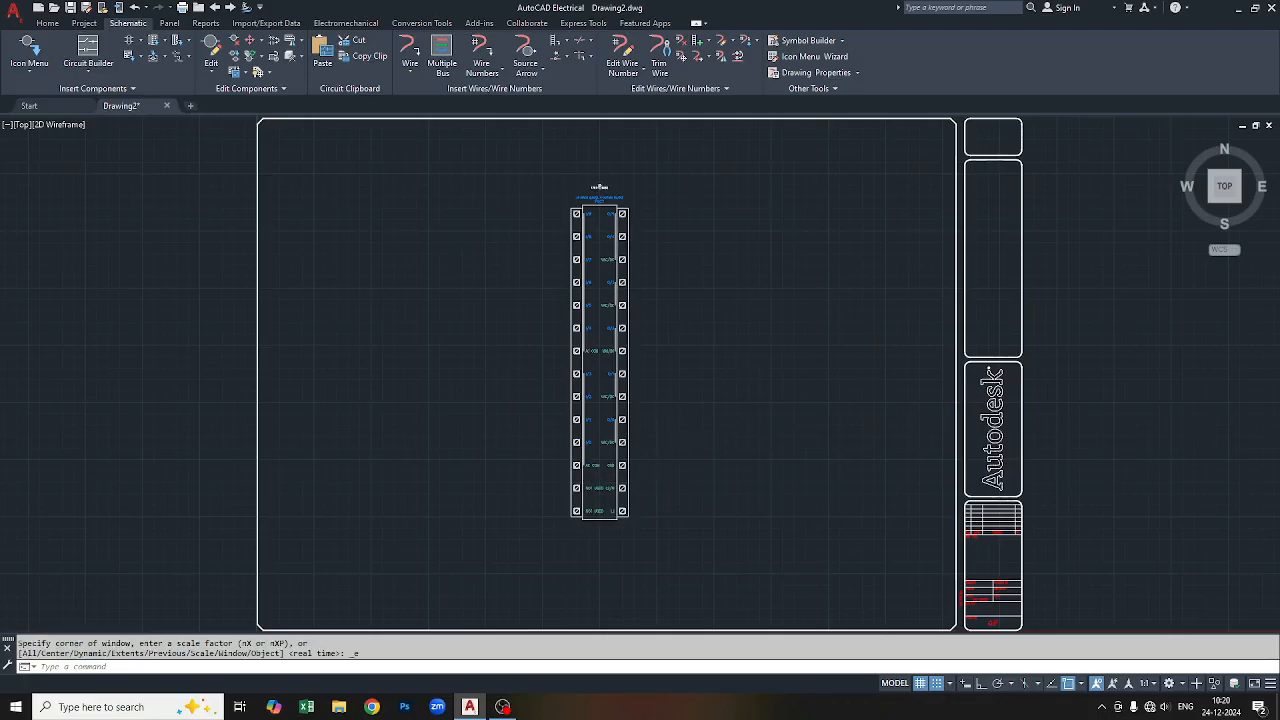
scroll(663, 429, "up", 4)
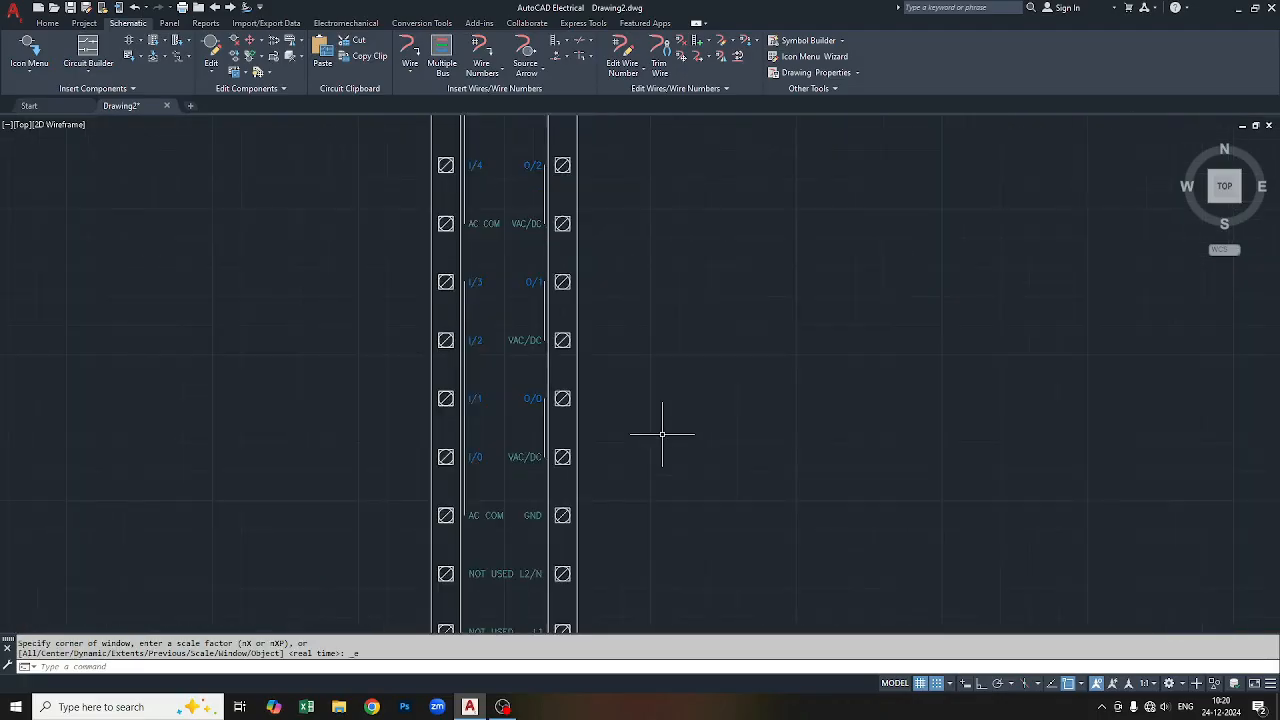
middle_click_drag(660, 400, 722, 573)
middle_click_drag(758, 275, 804, 495)
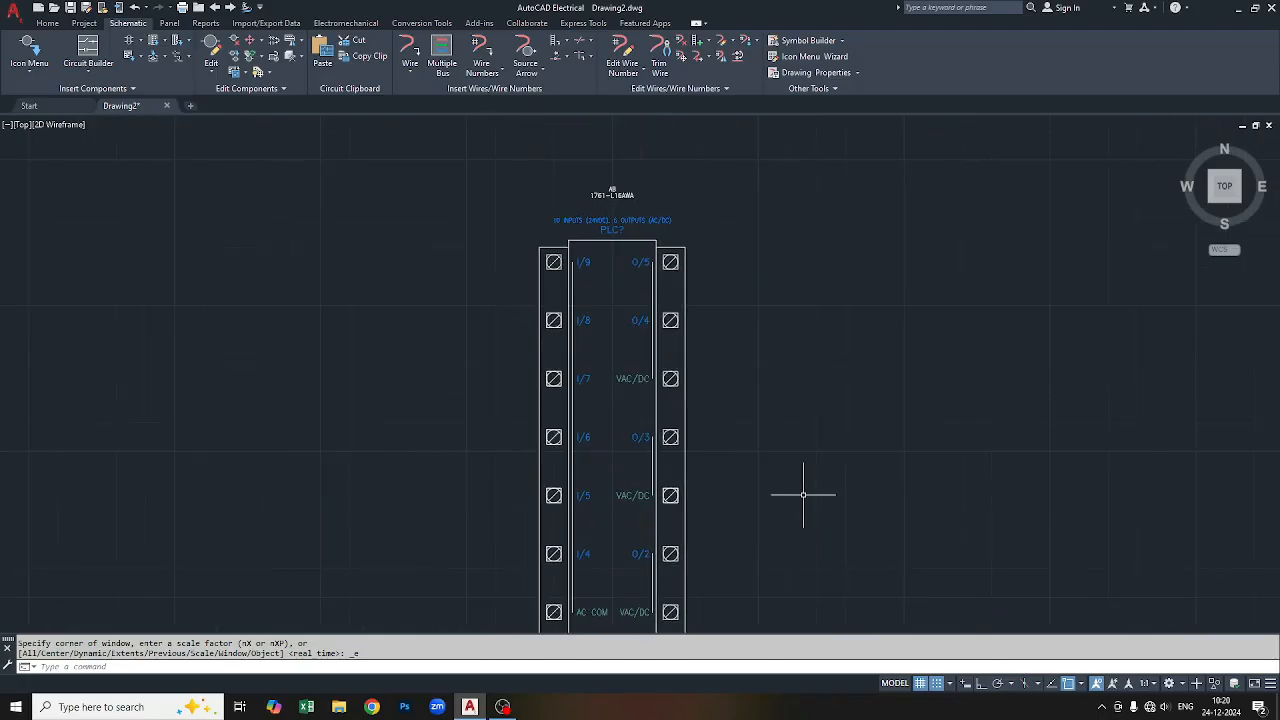
middle_click_drag(807, 565, 789, 391)
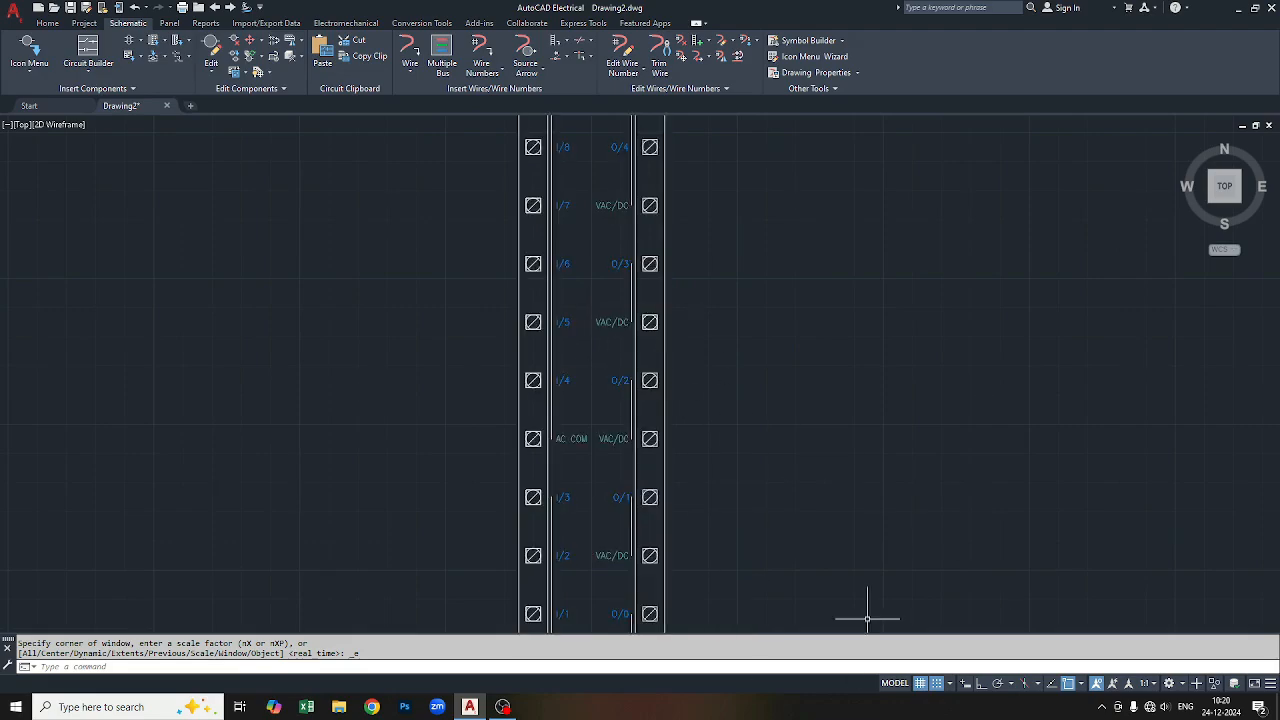
left_click(441, 68)
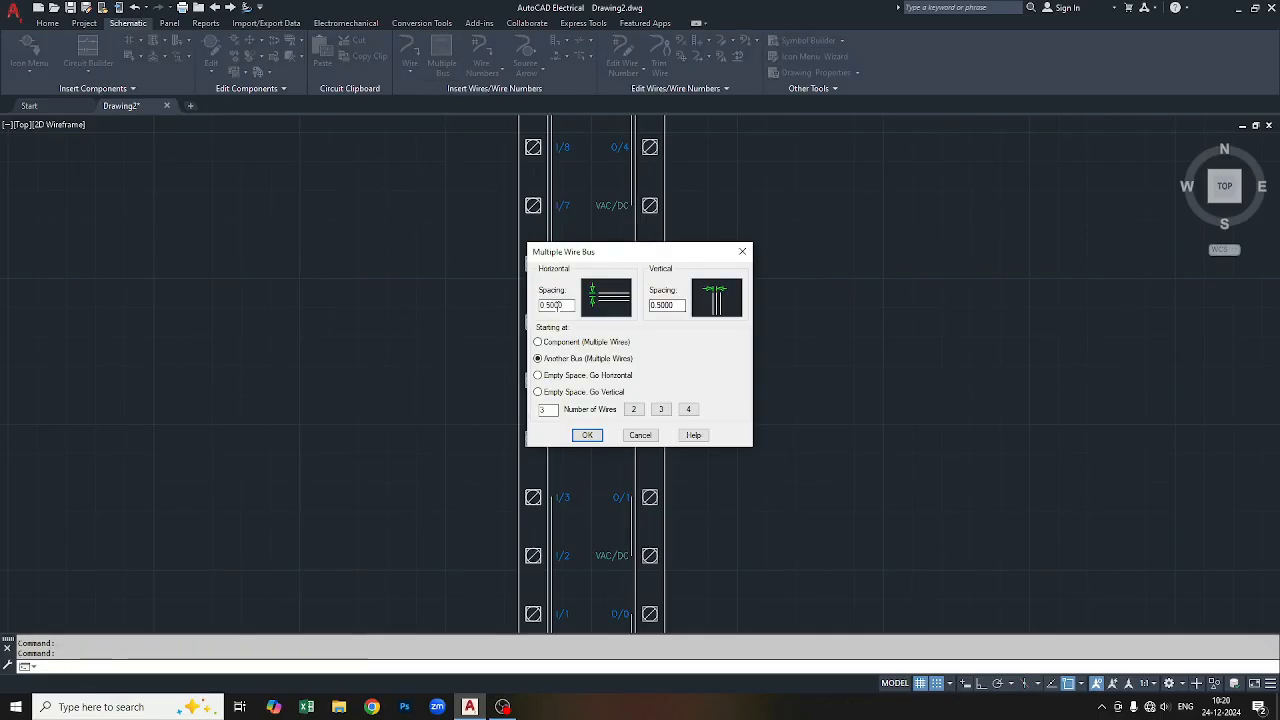
left_click(558, 349)
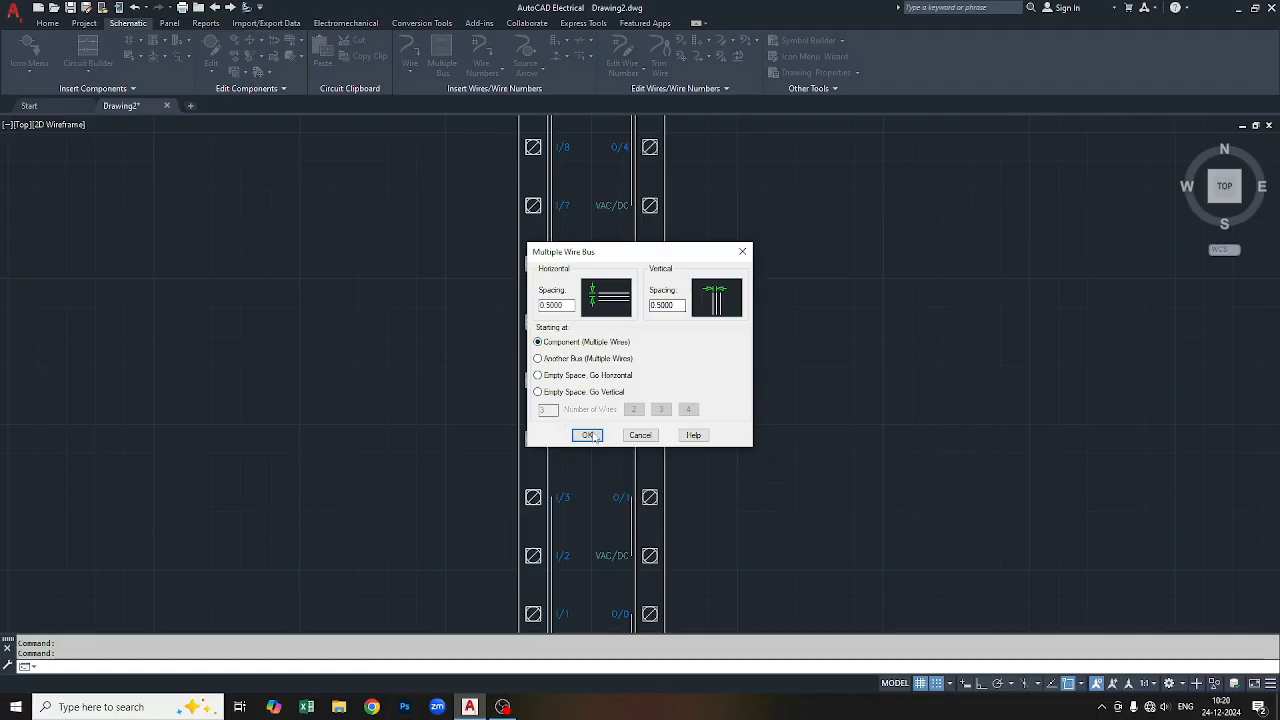
left_click(585, 436)
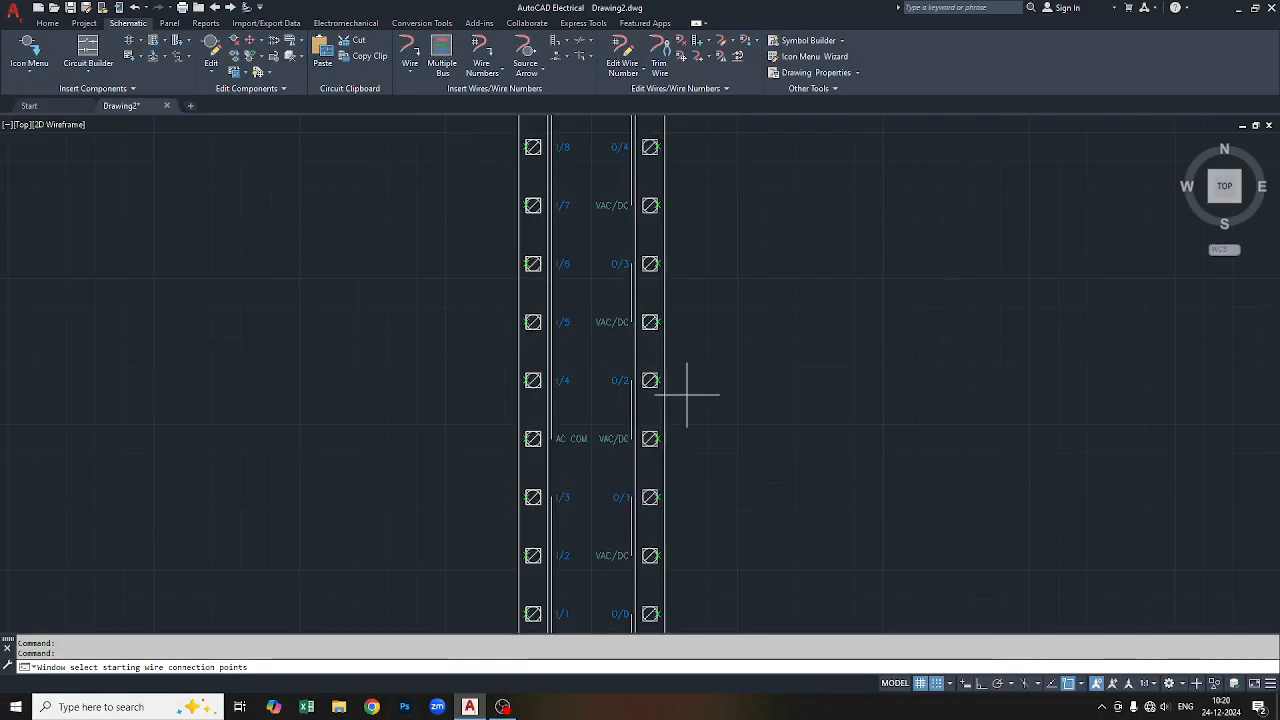
left_click(679, 460)
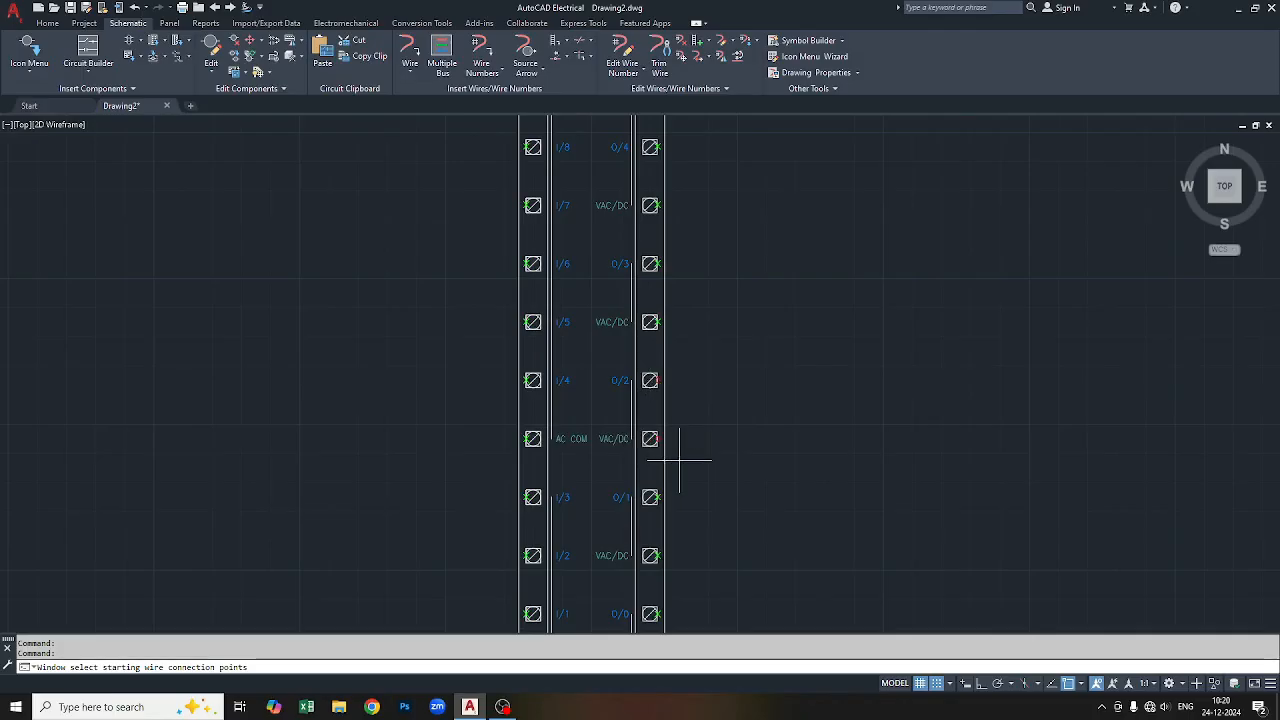
key("Return")
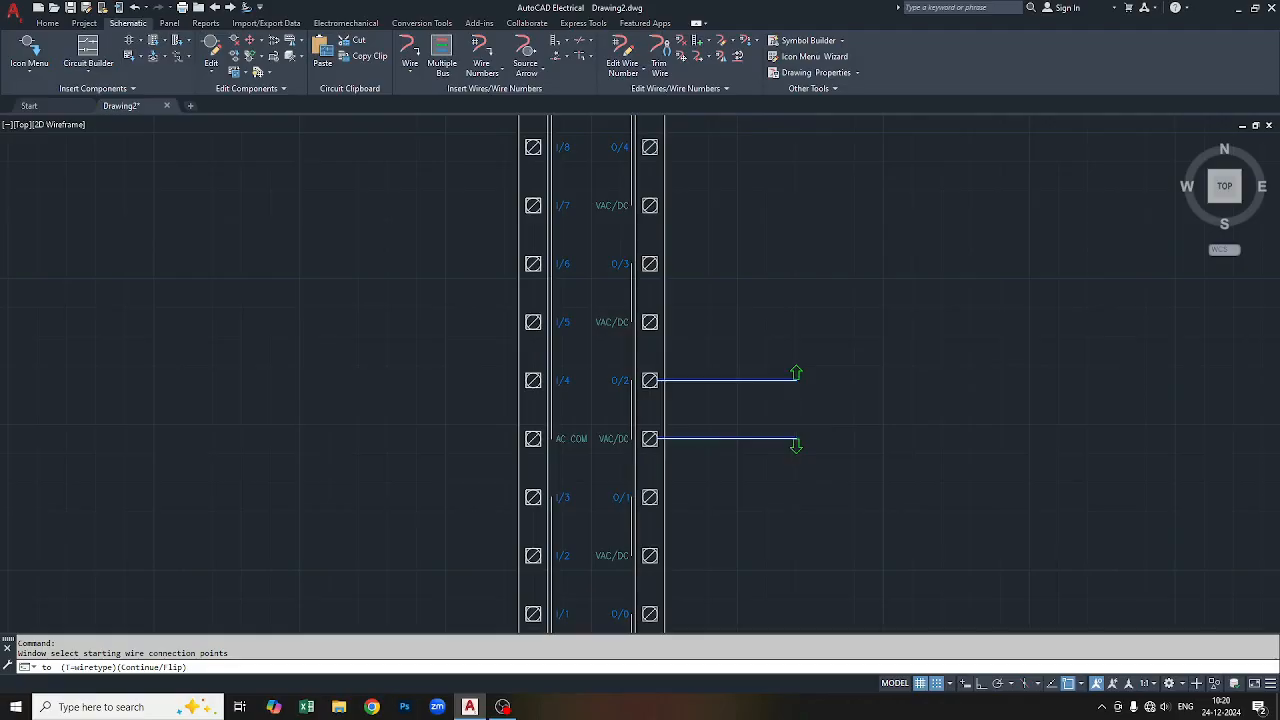
left_click(794, 429)
Draw a two-wire bus rightward from the PLC's O/1 terminal and the VAC/DC terminal below it.
middle_click_drag(766, 540, 731, 343)
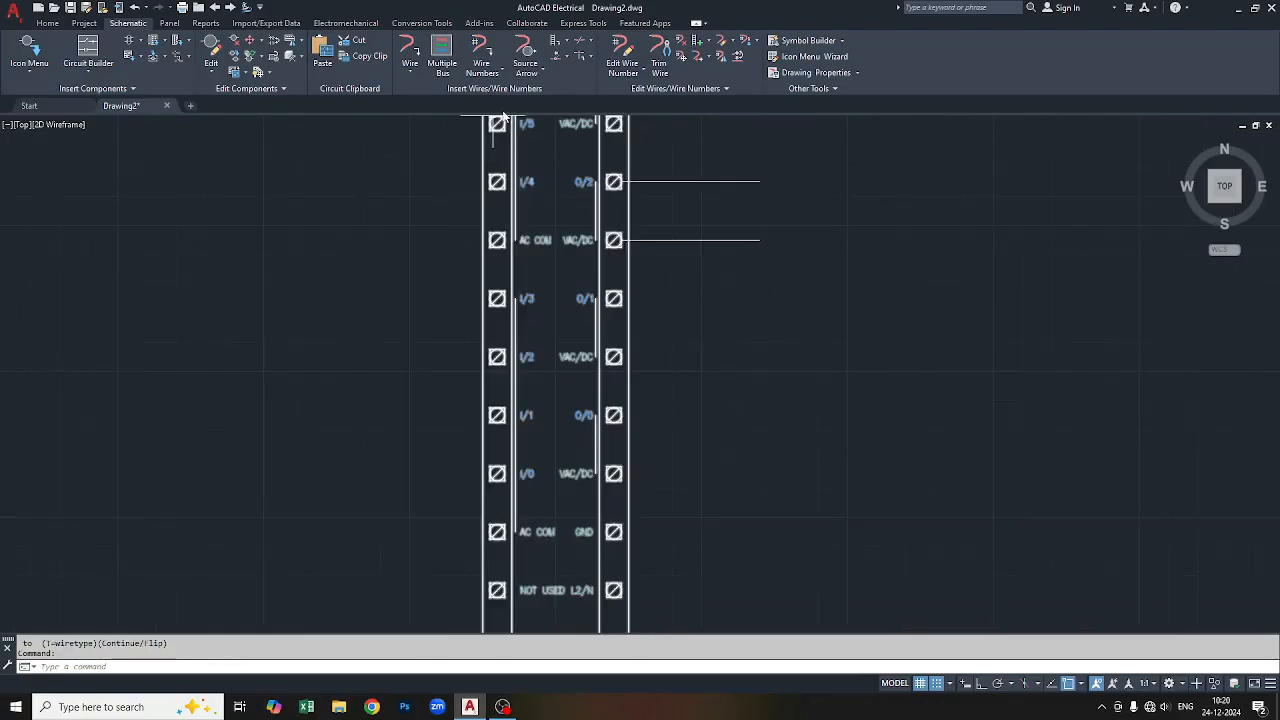
left_click(441, 55)
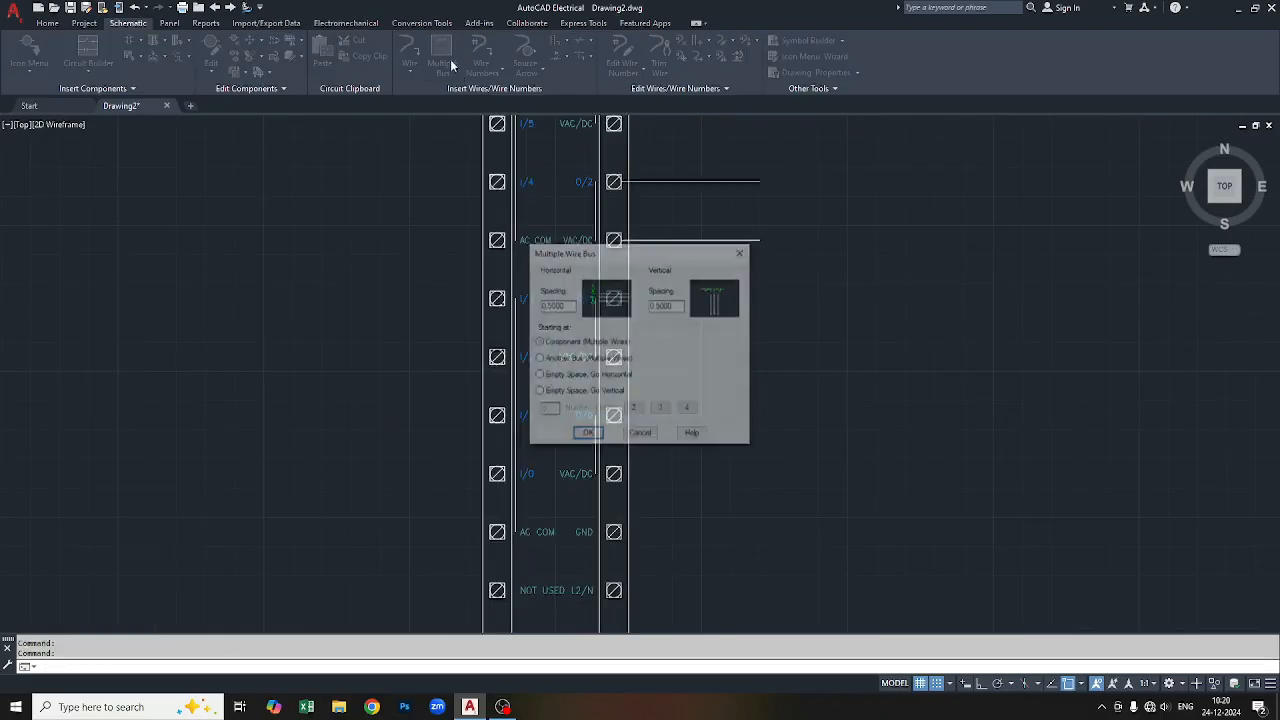
left_click(587, 435)
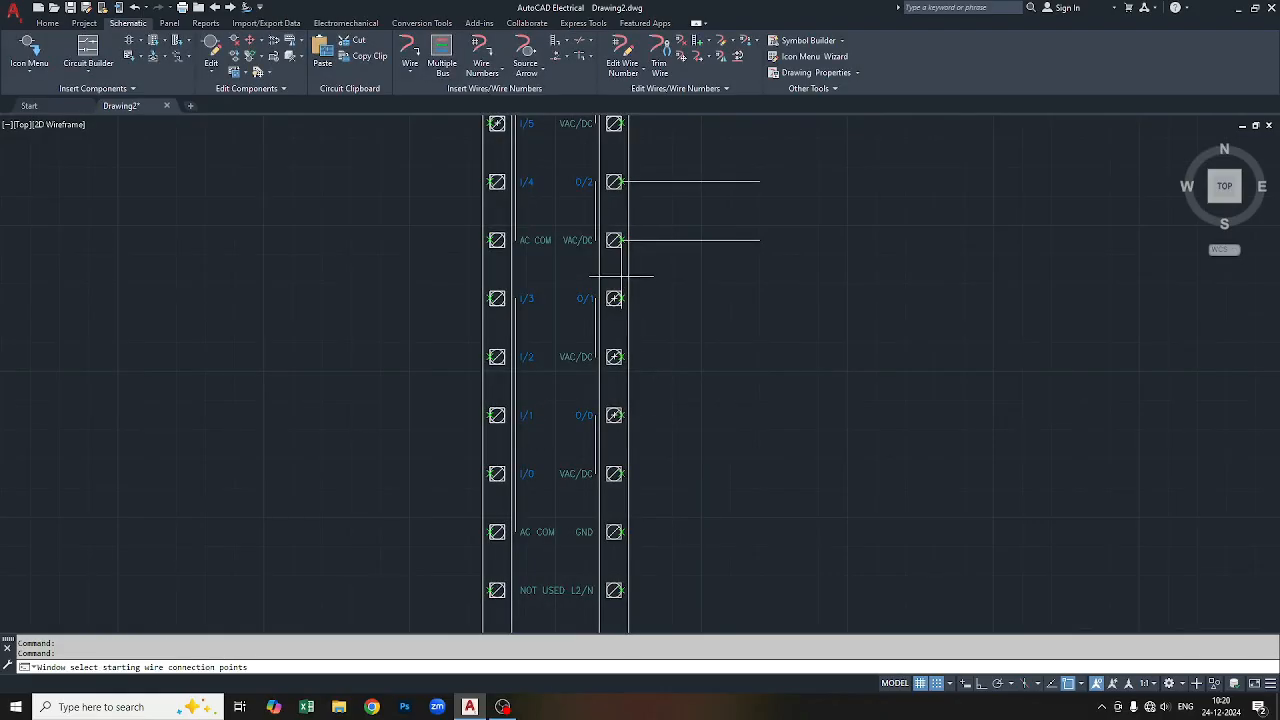
left_click(636, 368)
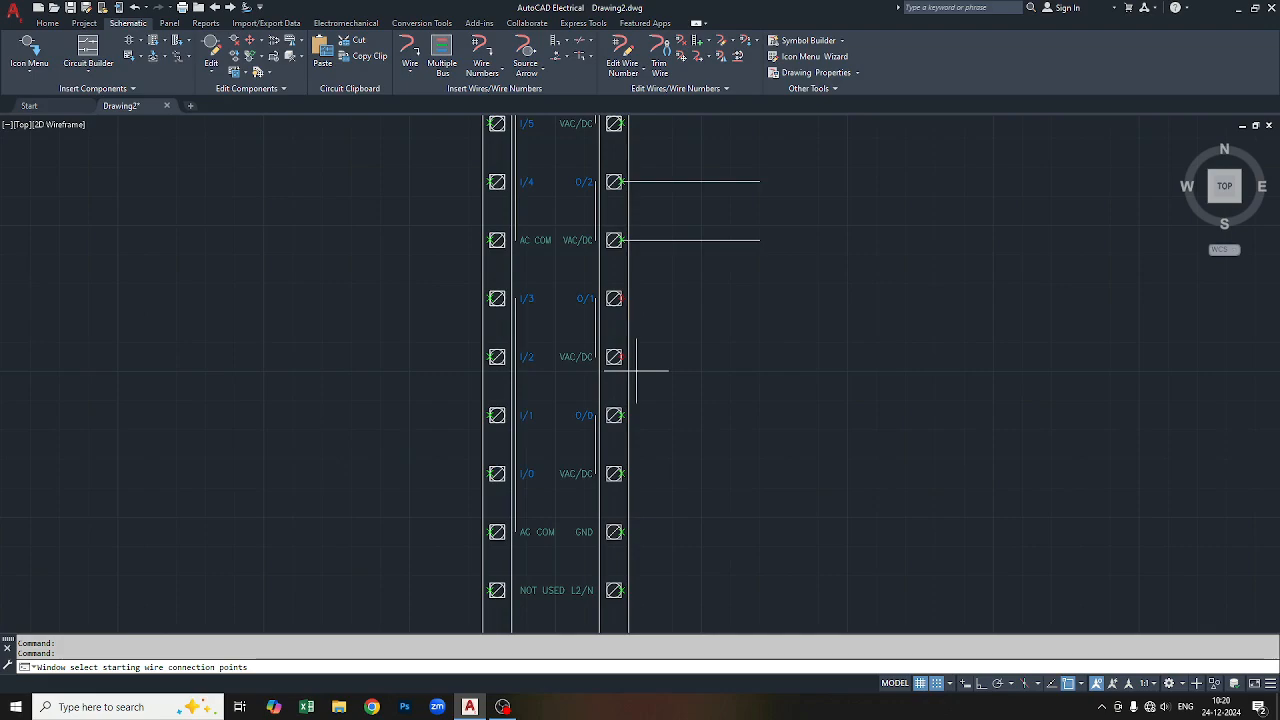
key("Return")
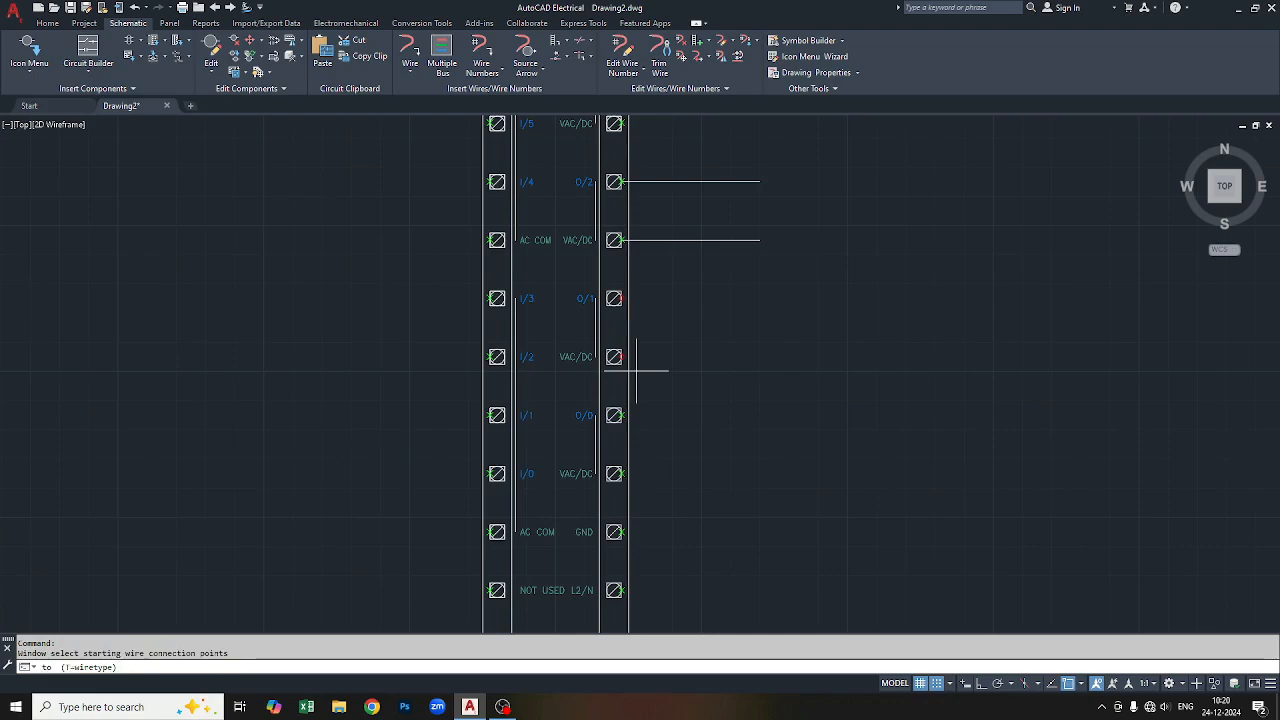
left_click(782, 355)
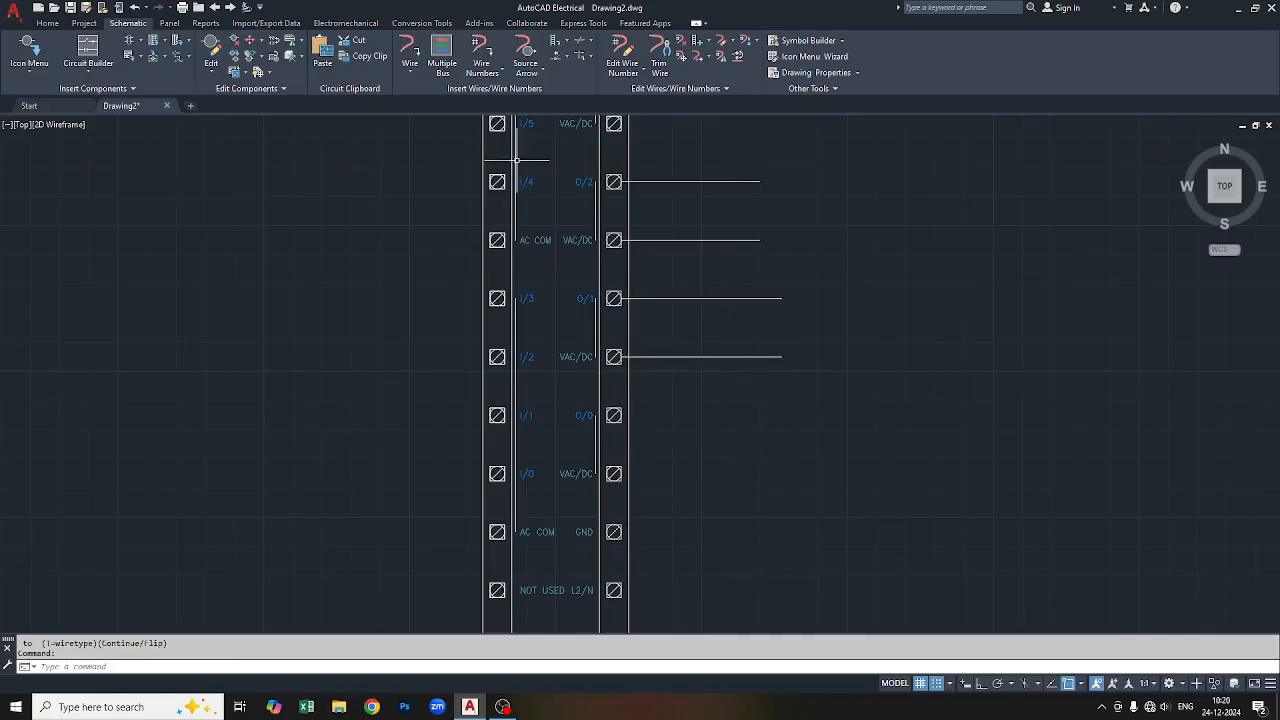
Draw a two-wire bus rightward from the PLC's O/0 terminal and the VAC/DC terminal below it.
left_click(443, 62)
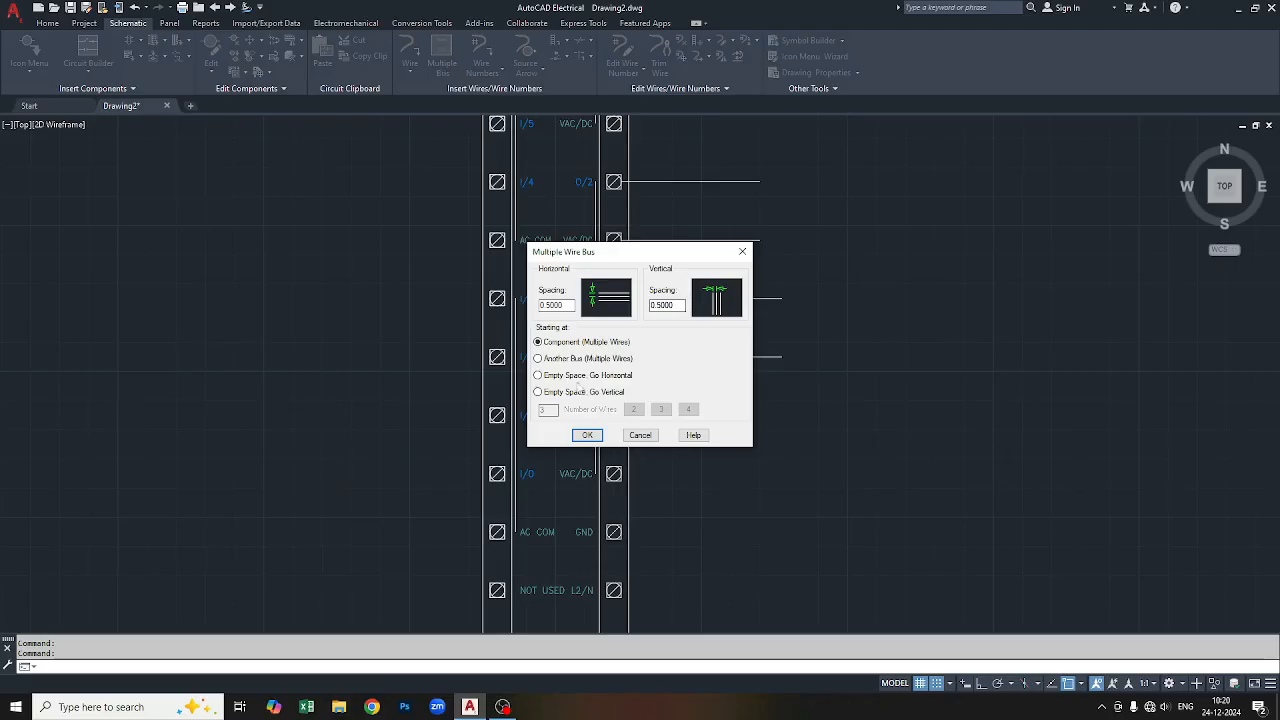
left_click(588, 436)
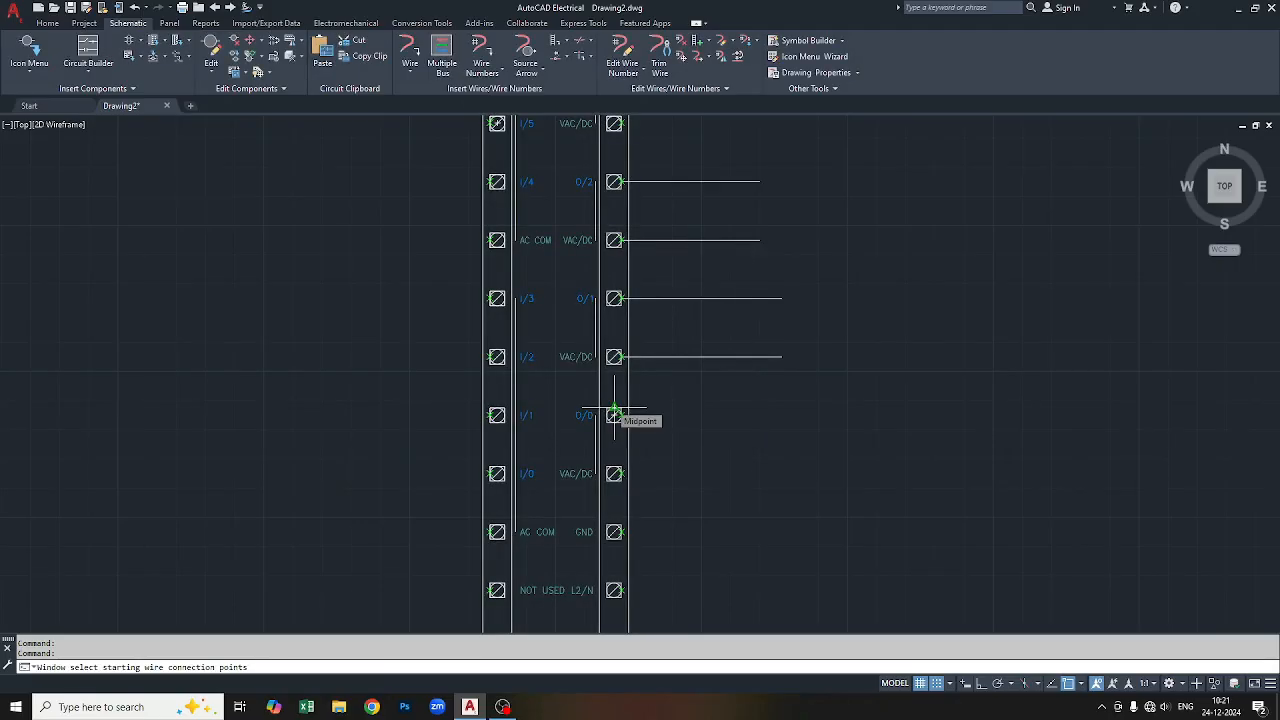
left_click(615, 400)
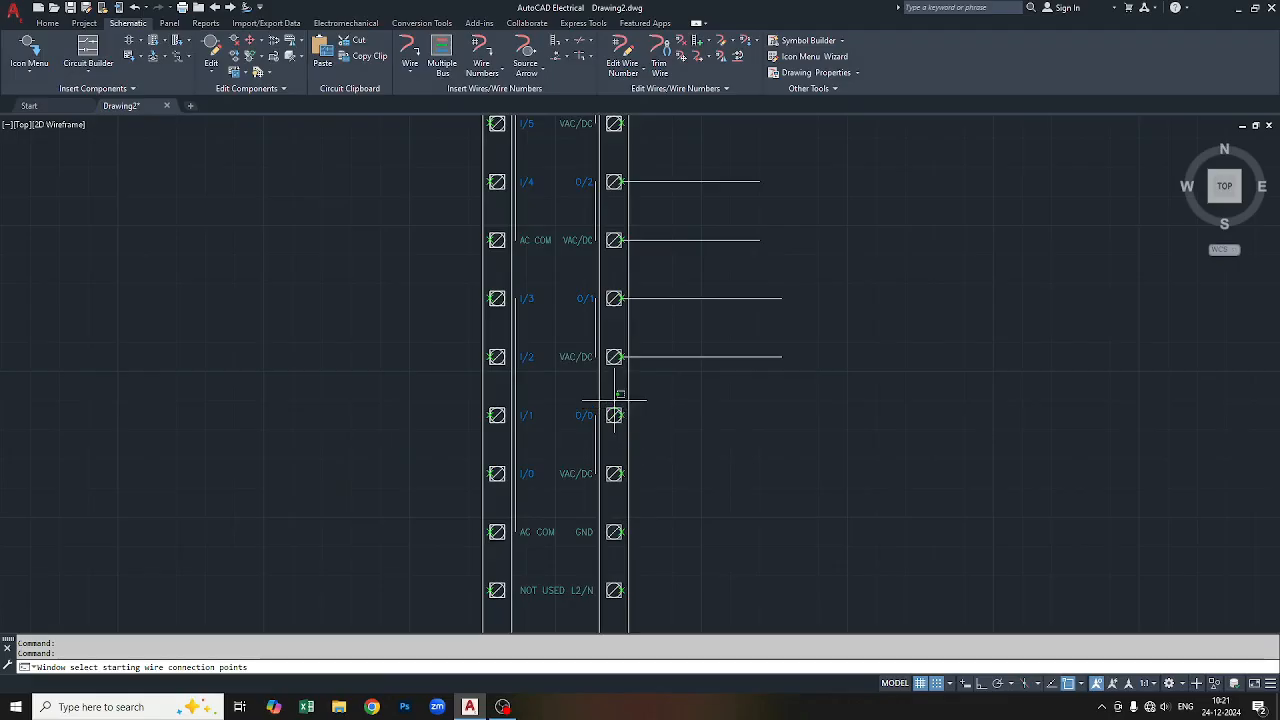
left_click(651, 480)
key("Return")
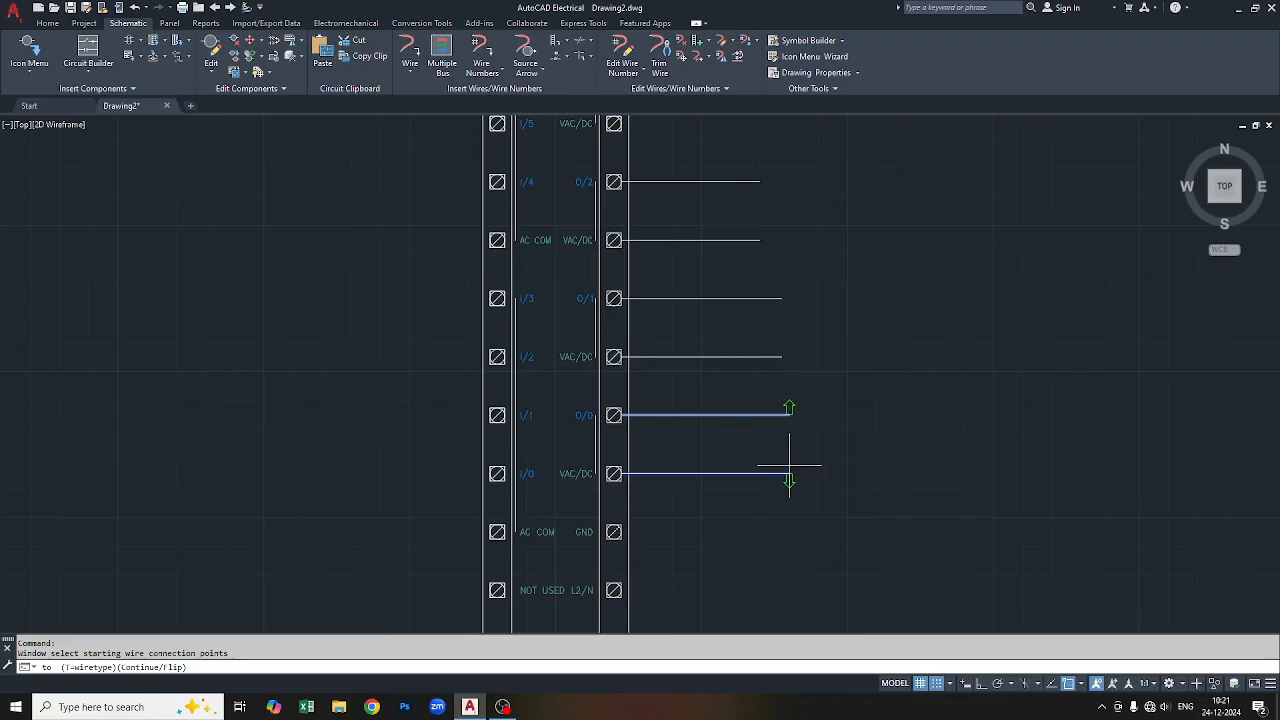
left_click(797, 466)
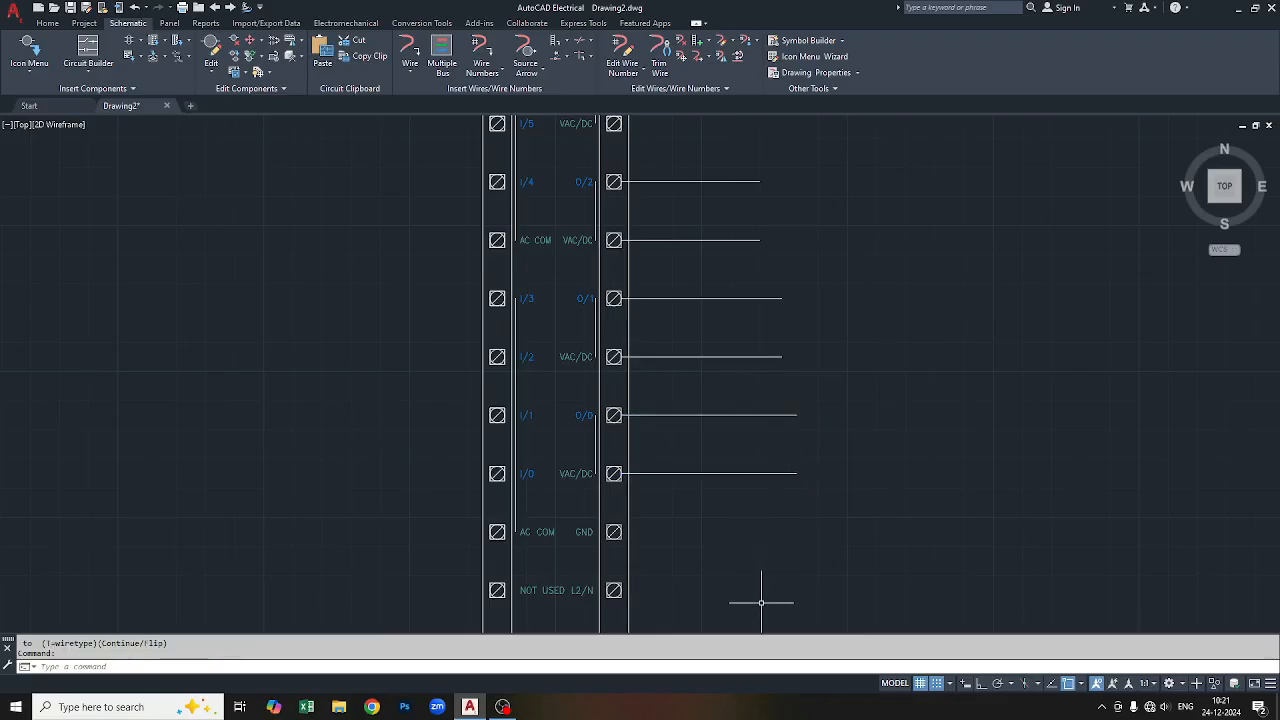
Draw a five-wire bus leftward from the PLC's I/3, I/2, I/1, I/0 and lower AC COM terminals.
key("Return")
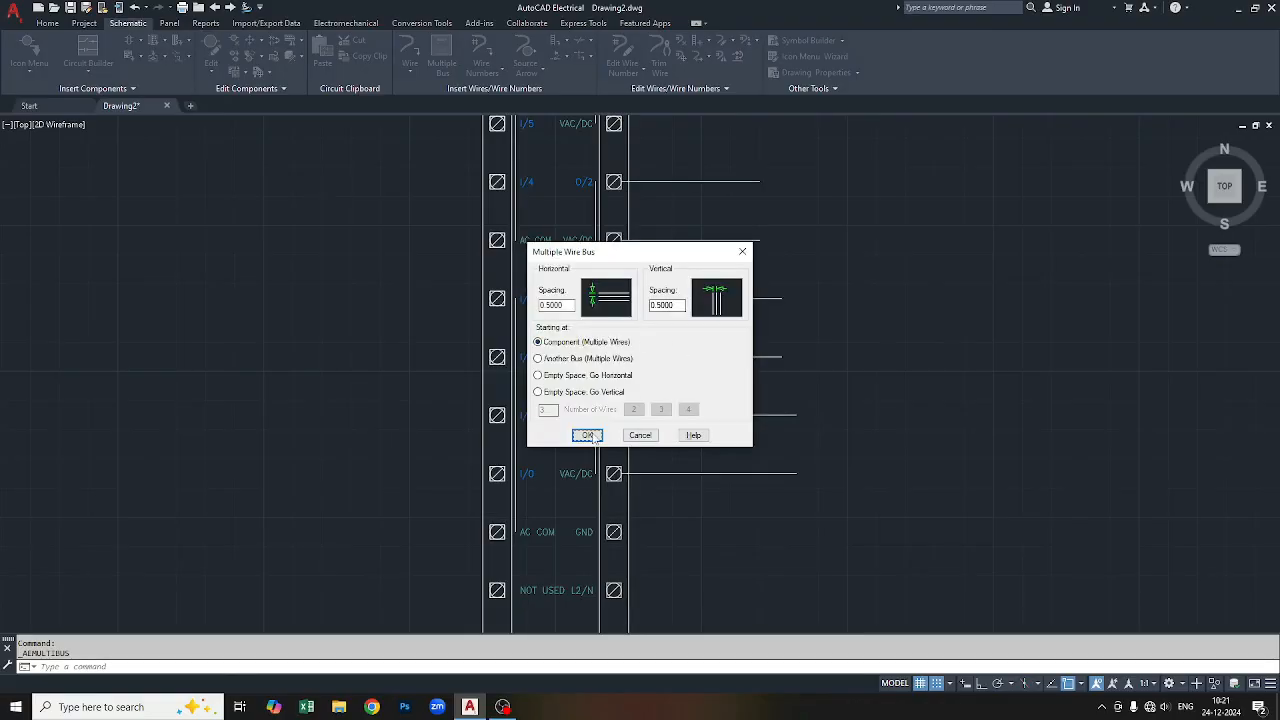
left_click(588, 436)
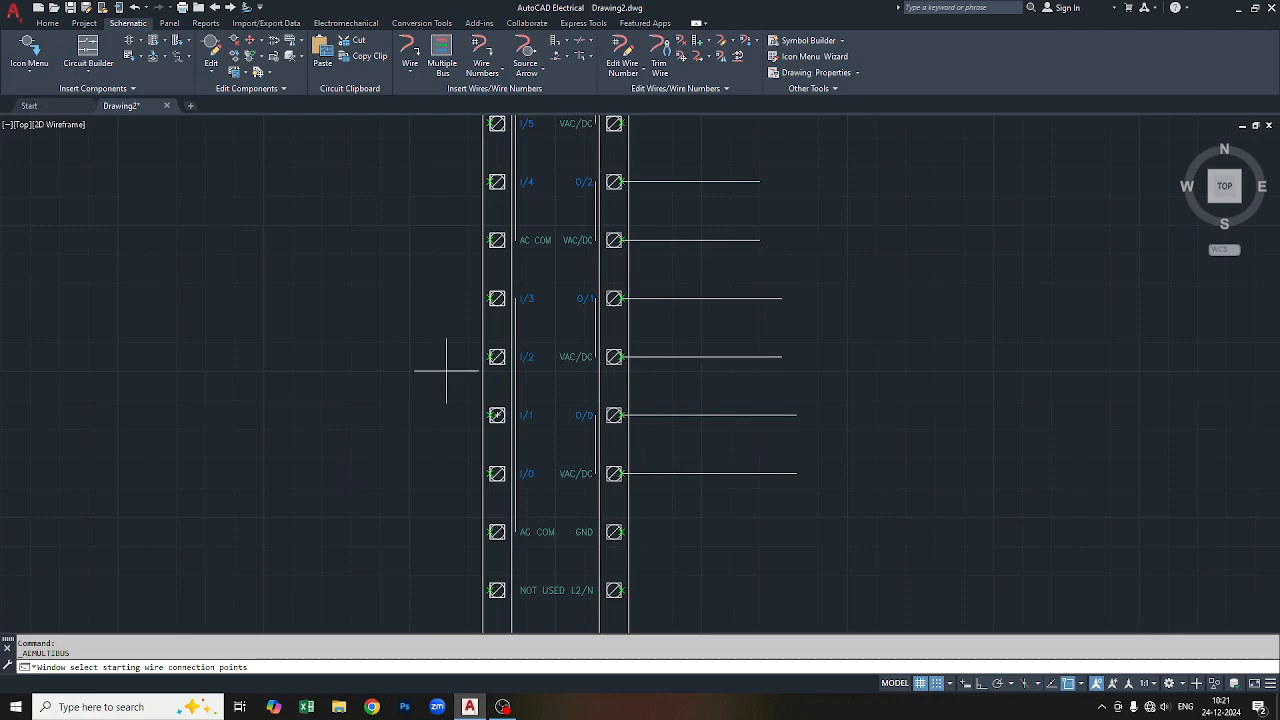
left_click(453, 285)
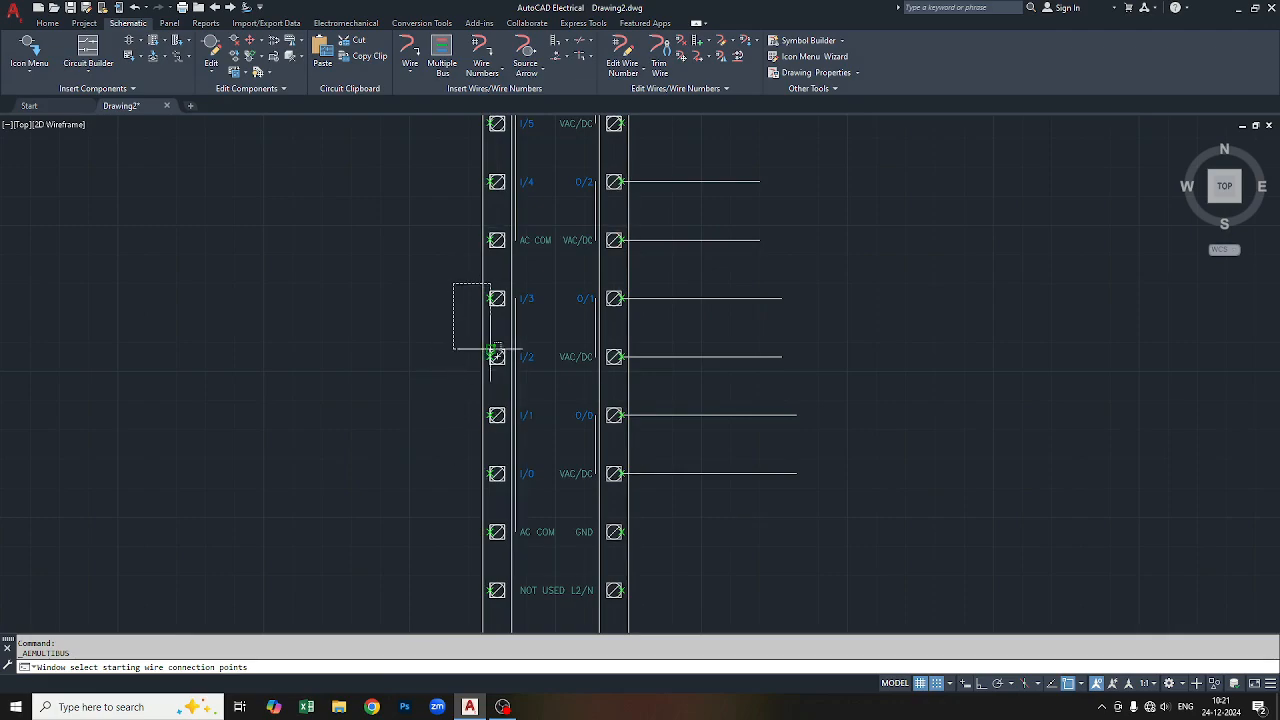
left_click(506, 544)
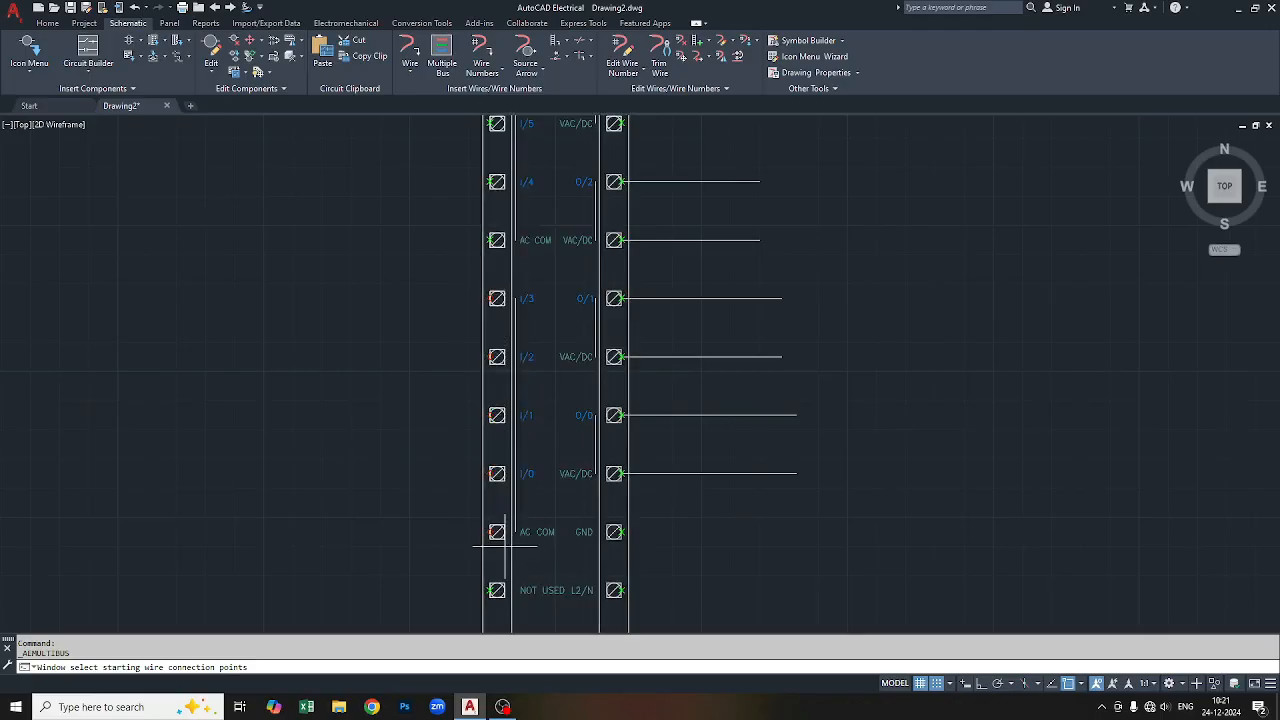
key("Return")
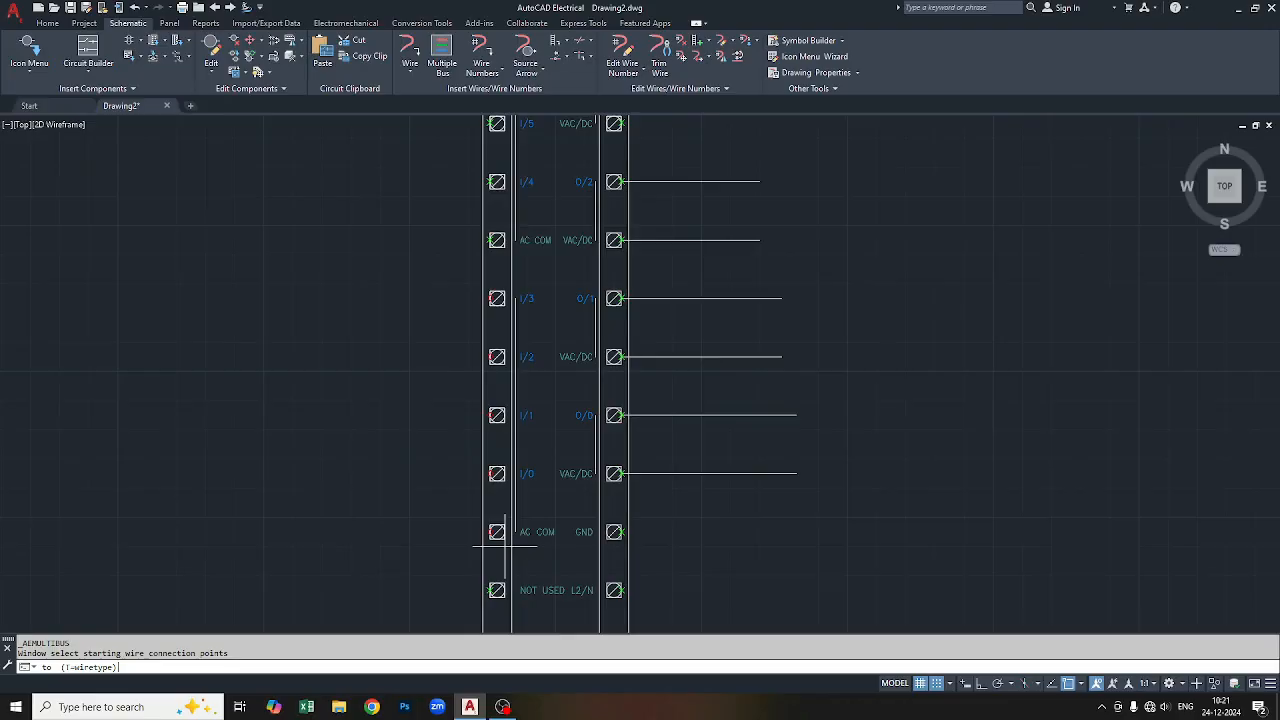
left_click(232, 480)
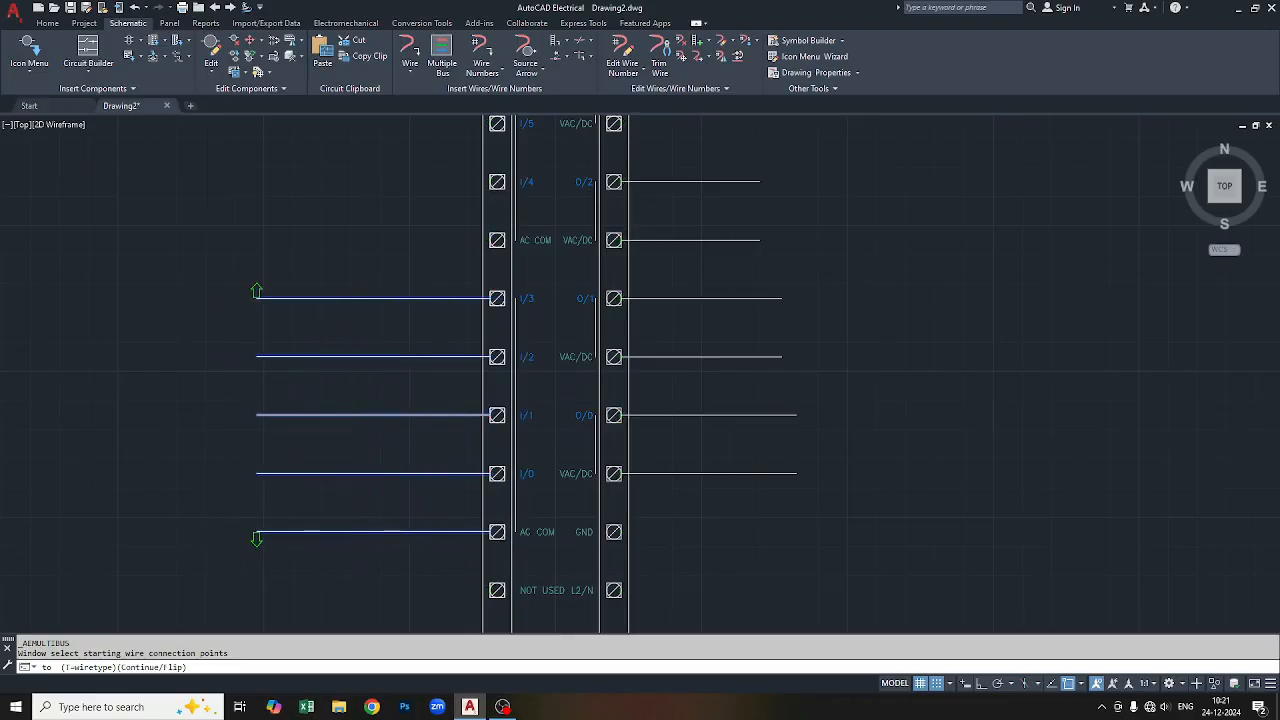
left_click(256, 491)
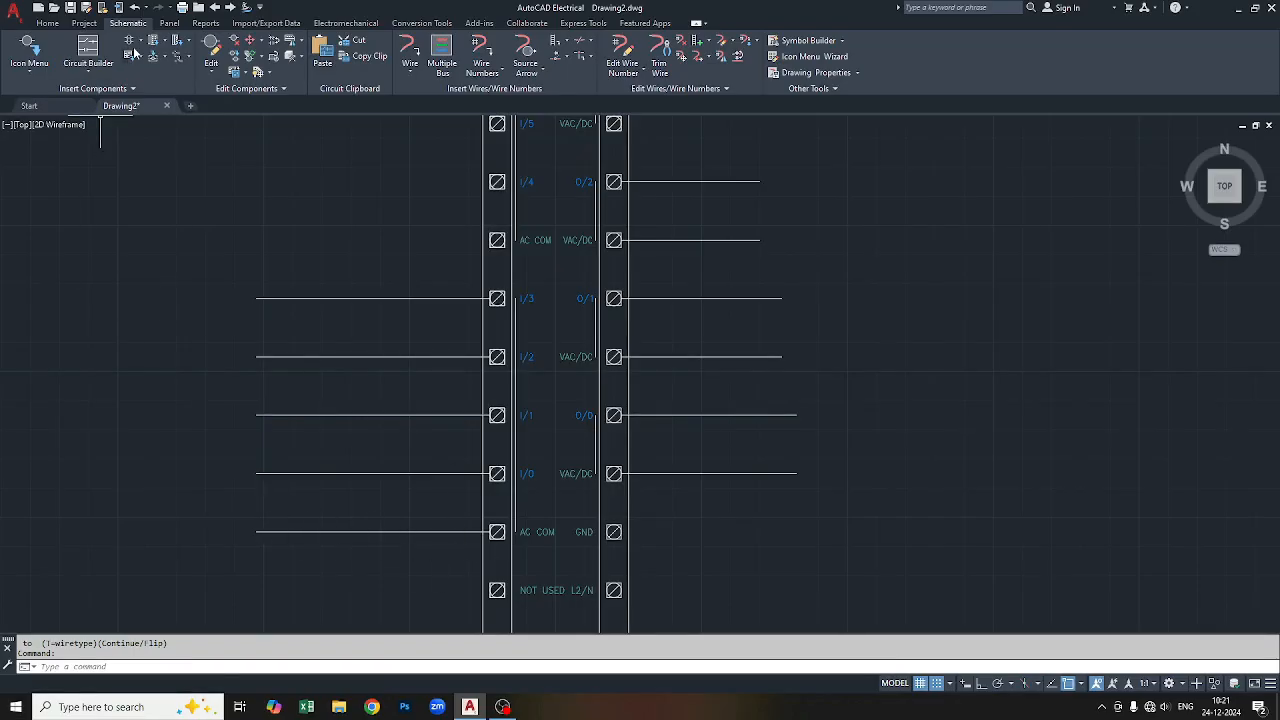
Draw a vertical wire joining the outer ends of the O/2 wire and the VAC/DC wire below it.
left_click(411, 72)
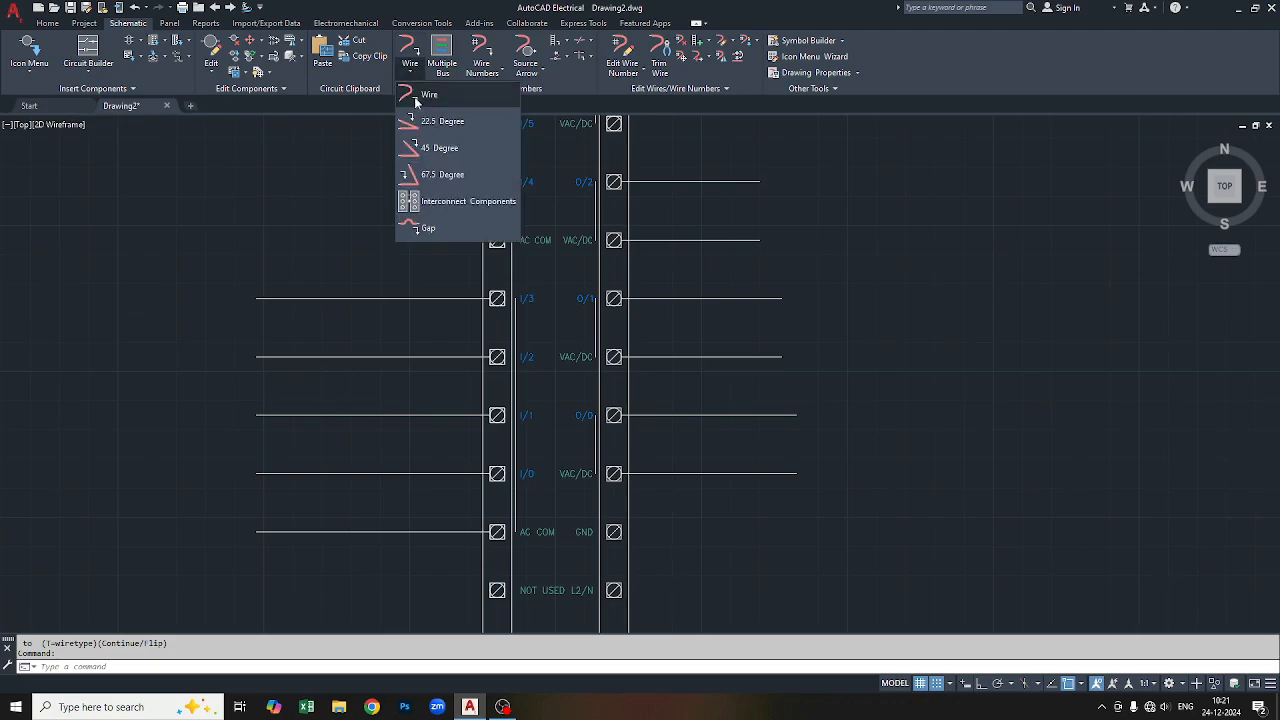
left_click(414, 96)
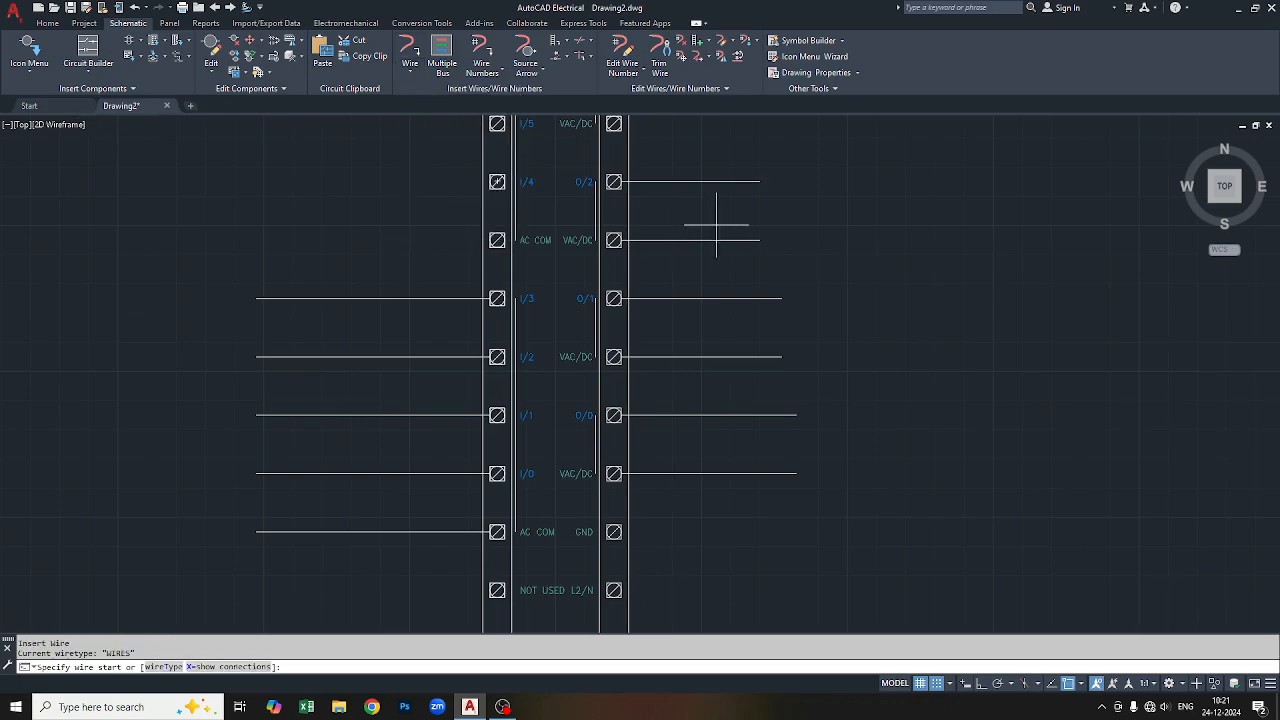
left_click(760, 181)
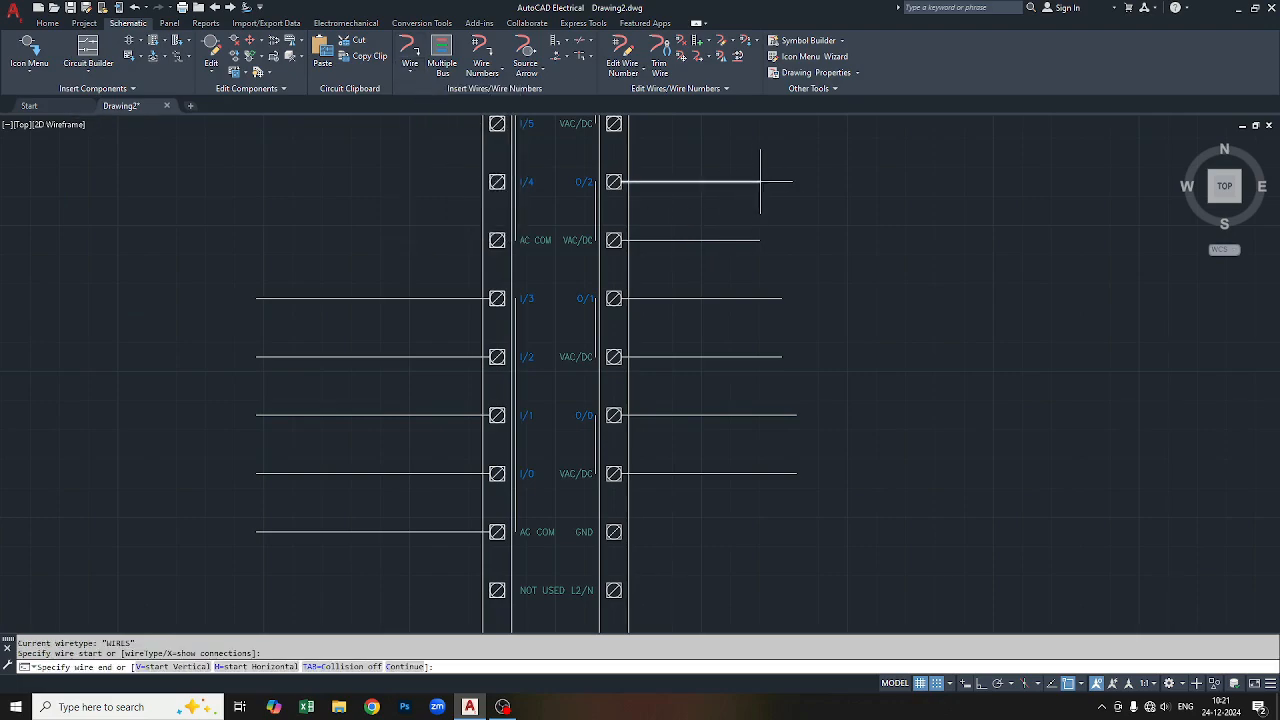
left_click(760, 240)
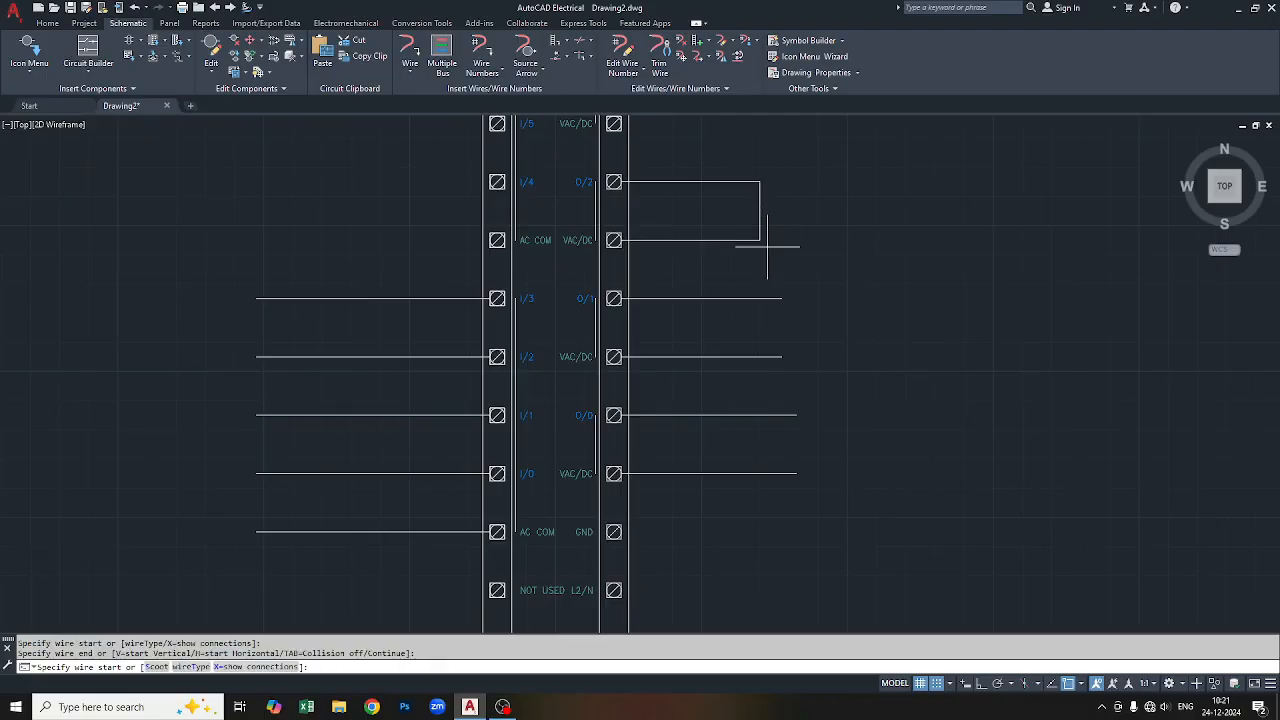
key("Escape")
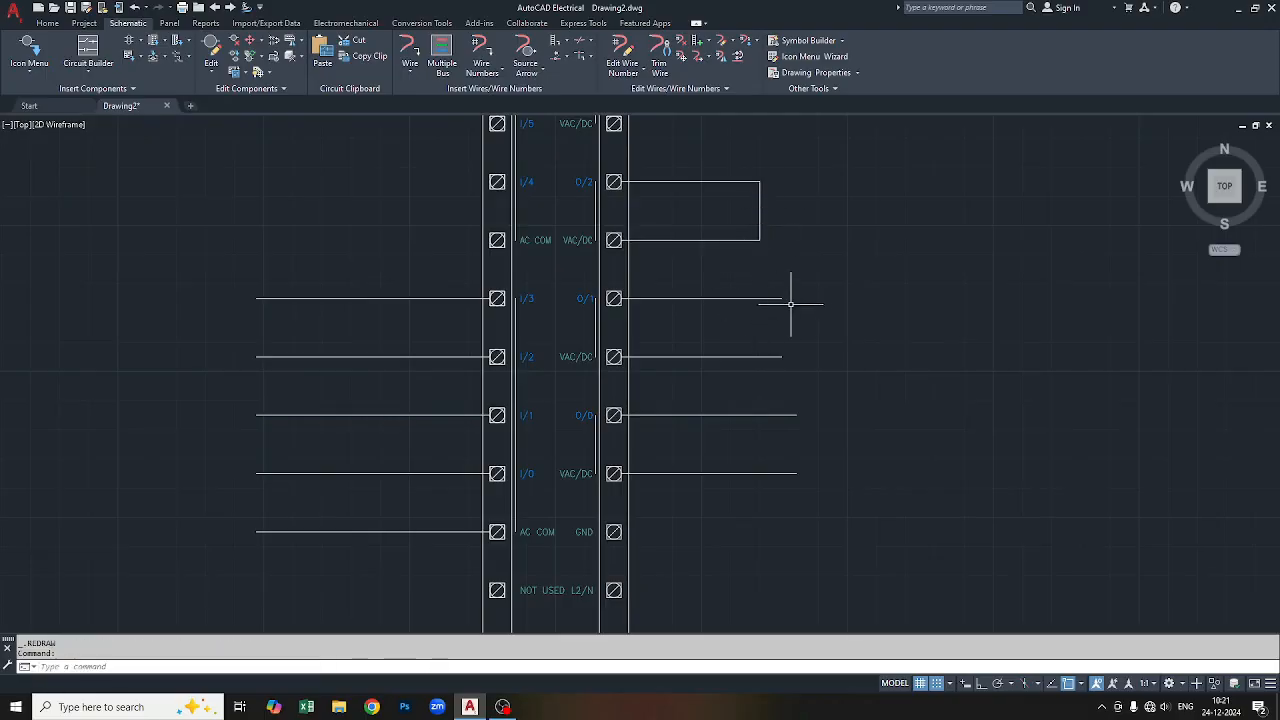
Draw a vertical wire joining the outer ends of the O/1 wire and the VAC/DC wire below it.
key("Return")
left_click(782, 293)
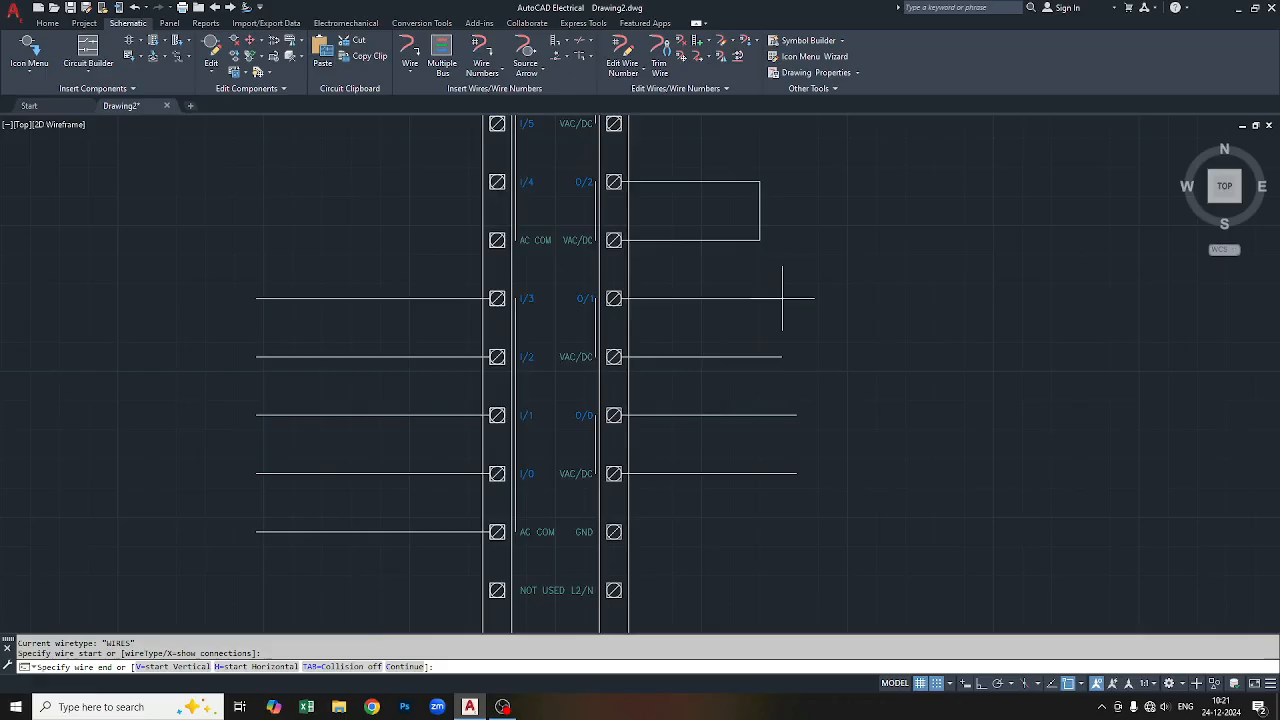
left_click(782, 352)
key("Escape")
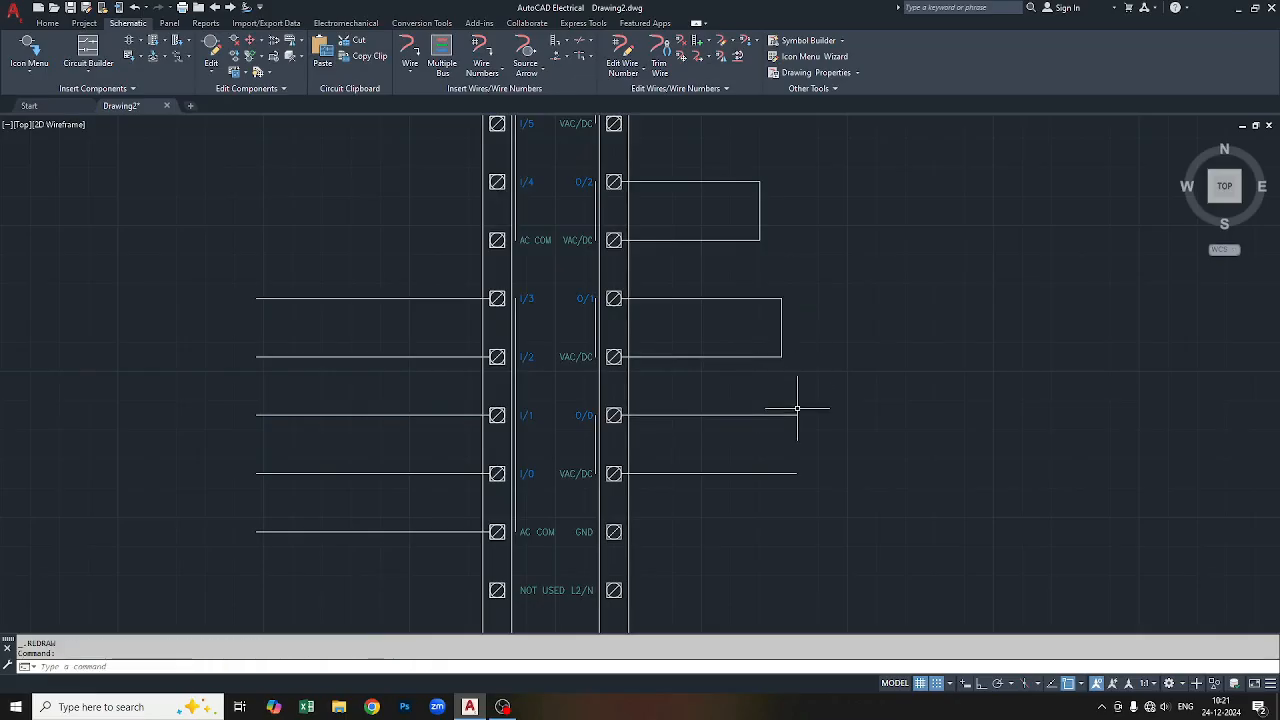
Draw a vertical wire joining the outer ends of the O/0 wire and the VAC/DC wire below it.
left_click(796, 414)
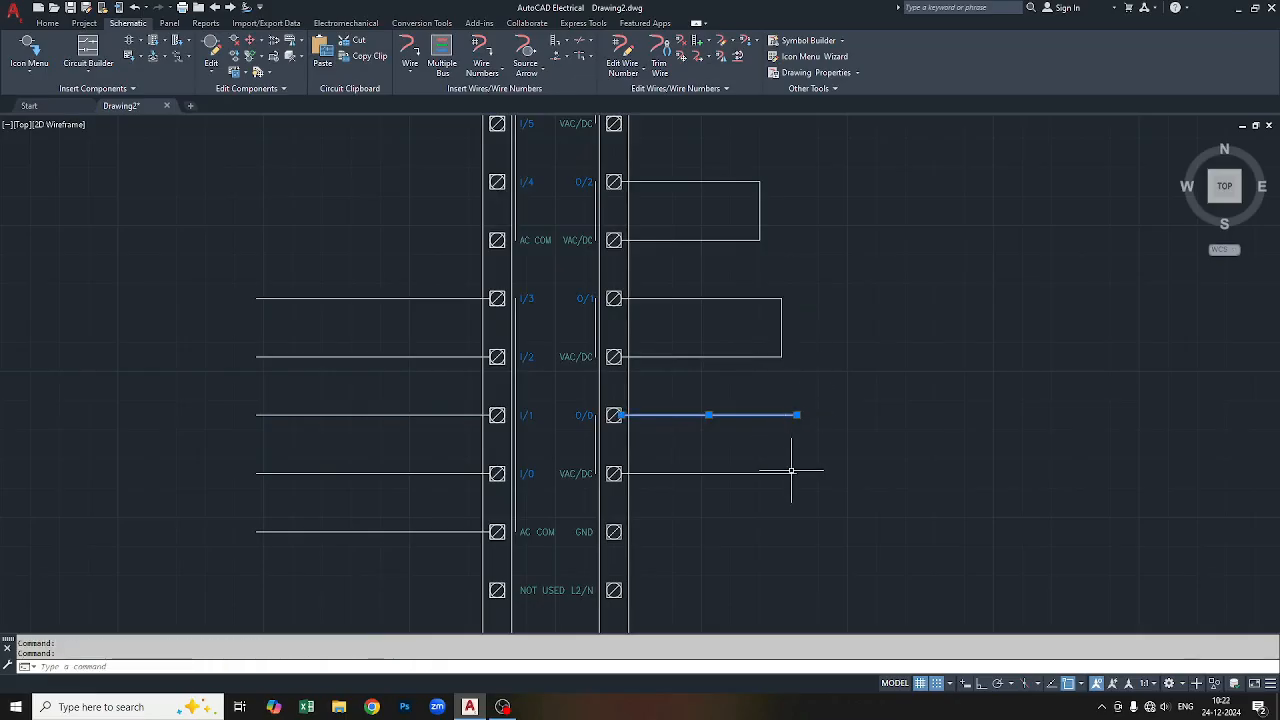
key("Return")
key("Escape")
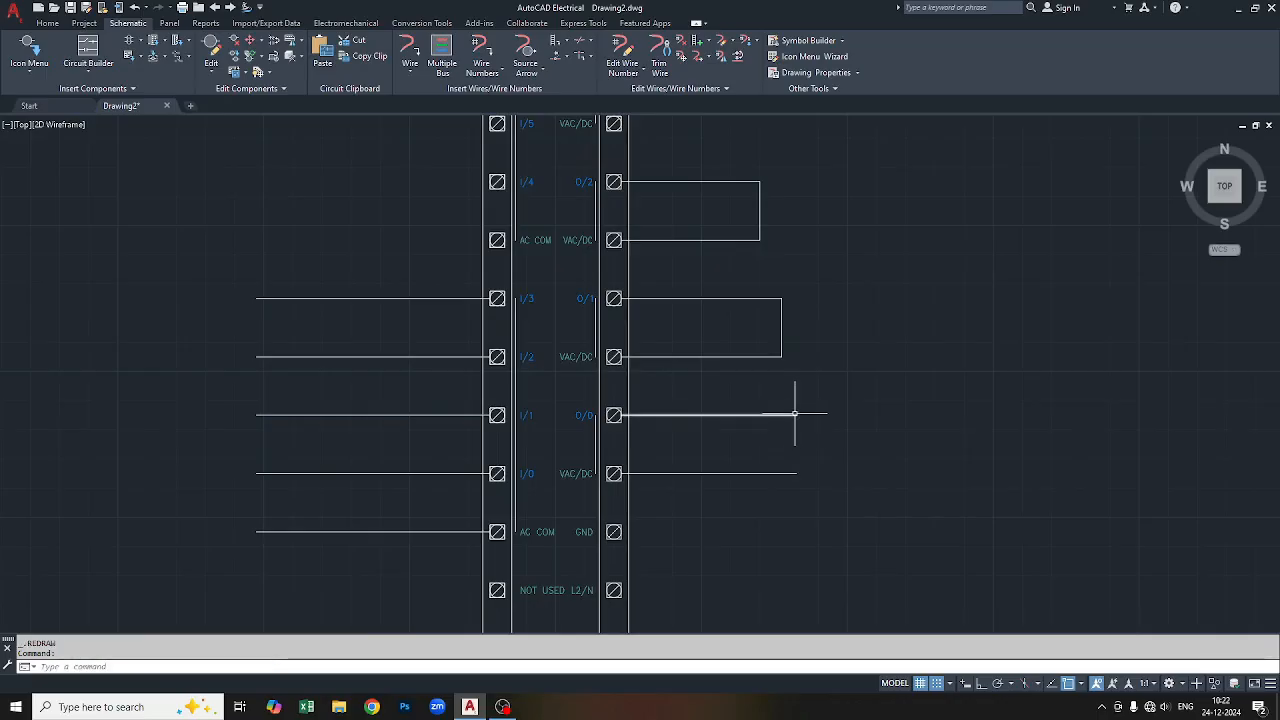
left_click(794, 416)
key("Return")
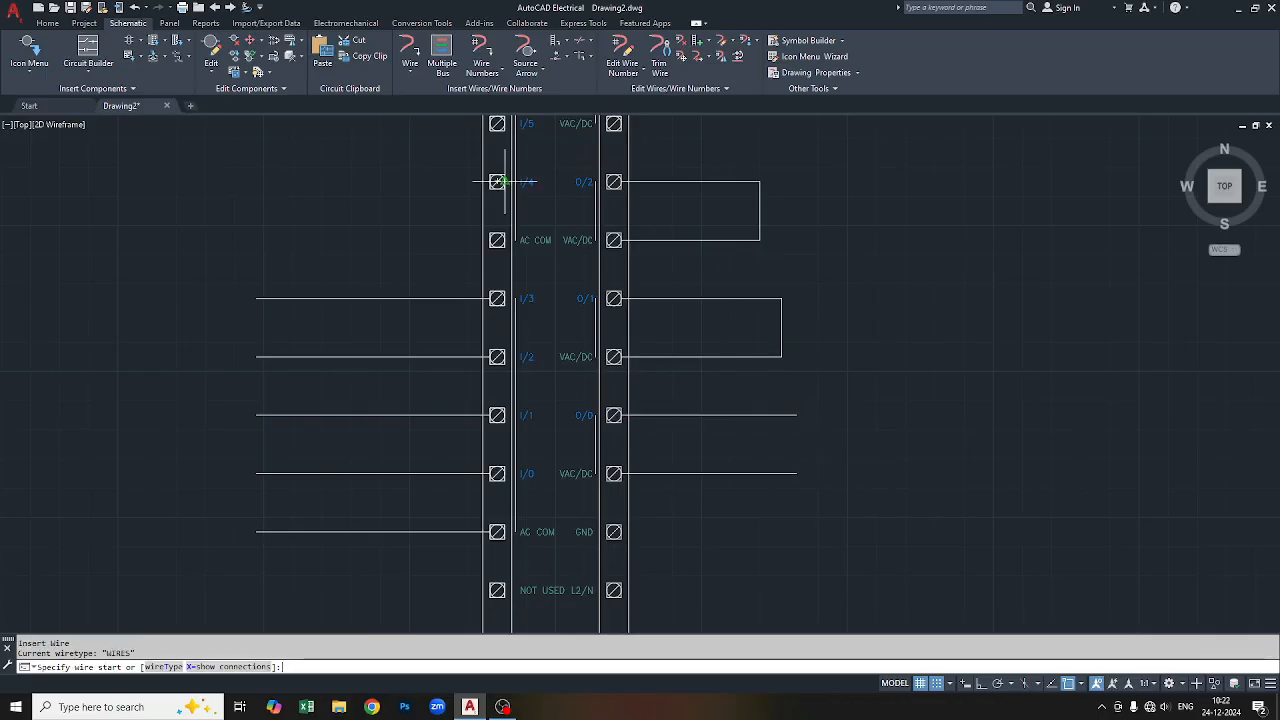
left_click(407, 60)
left_click(796, 417)
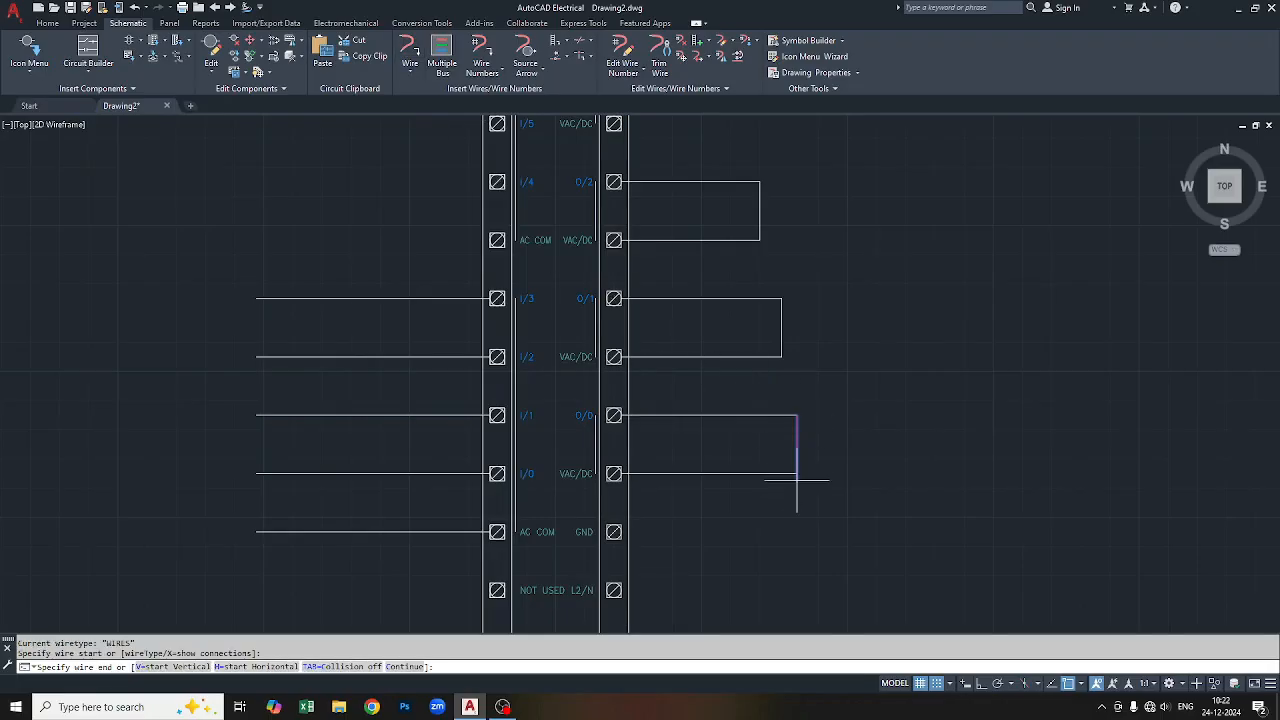
left_click(794, 474)
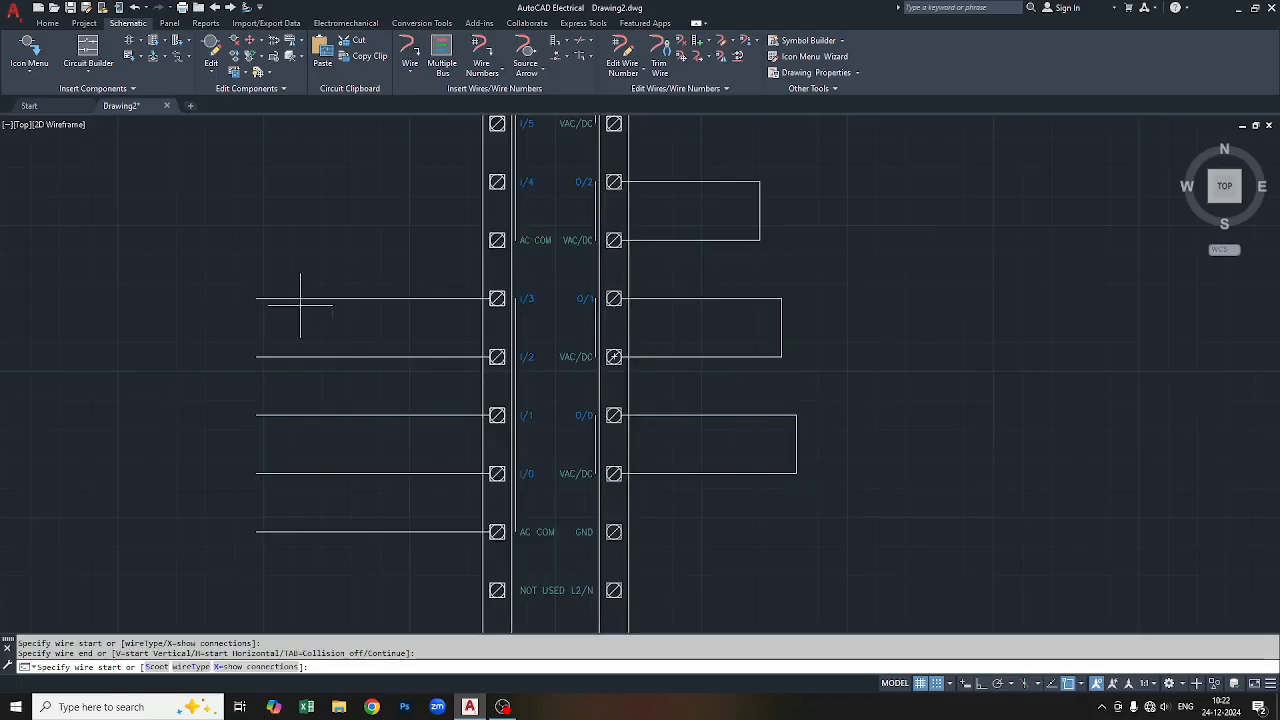
Turn snap off and draw a vertical wire linking the outer ends of the five input wires from I/3 down to the lower AC COM.
left_click(936, 685)
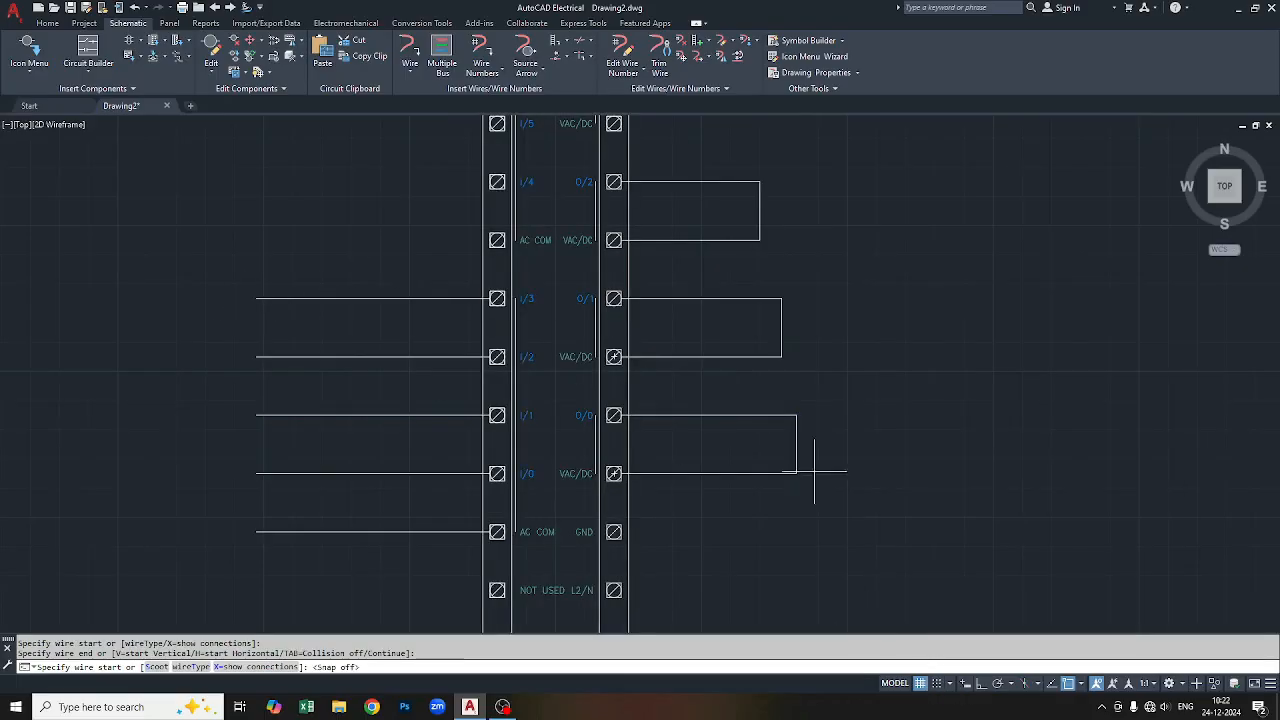
left_click(408, 52)
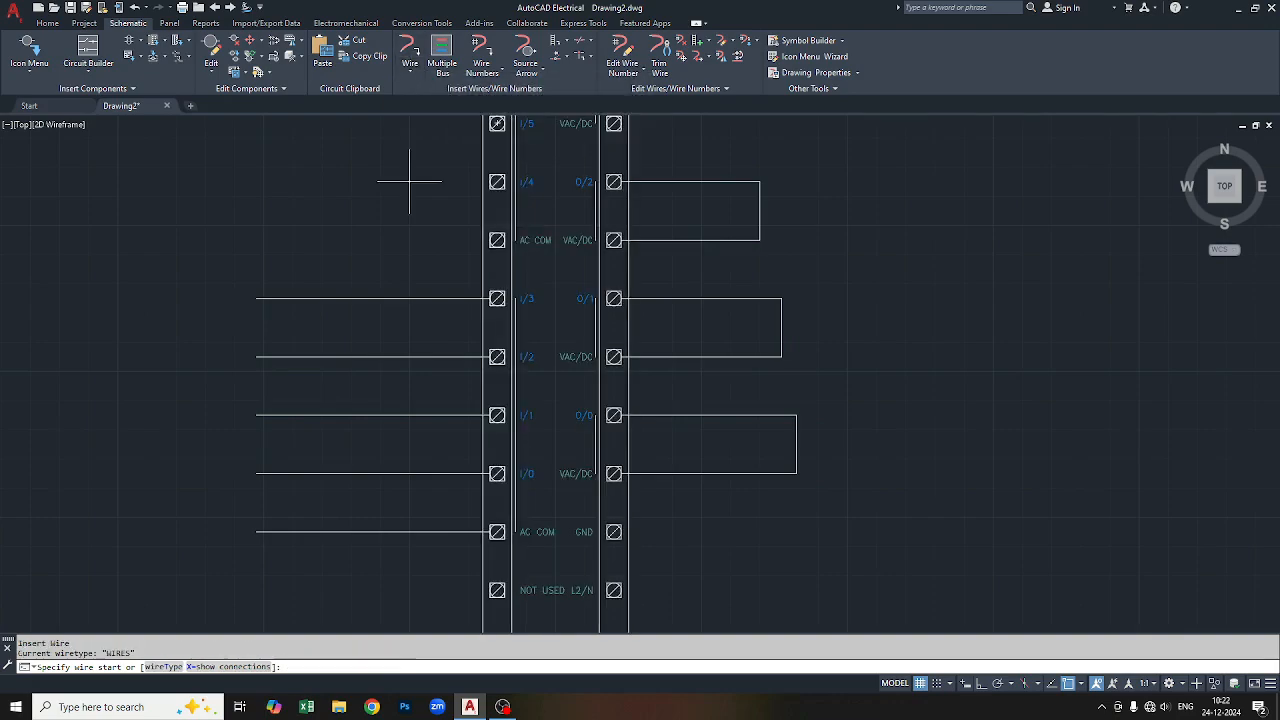
left_click(257, 299)
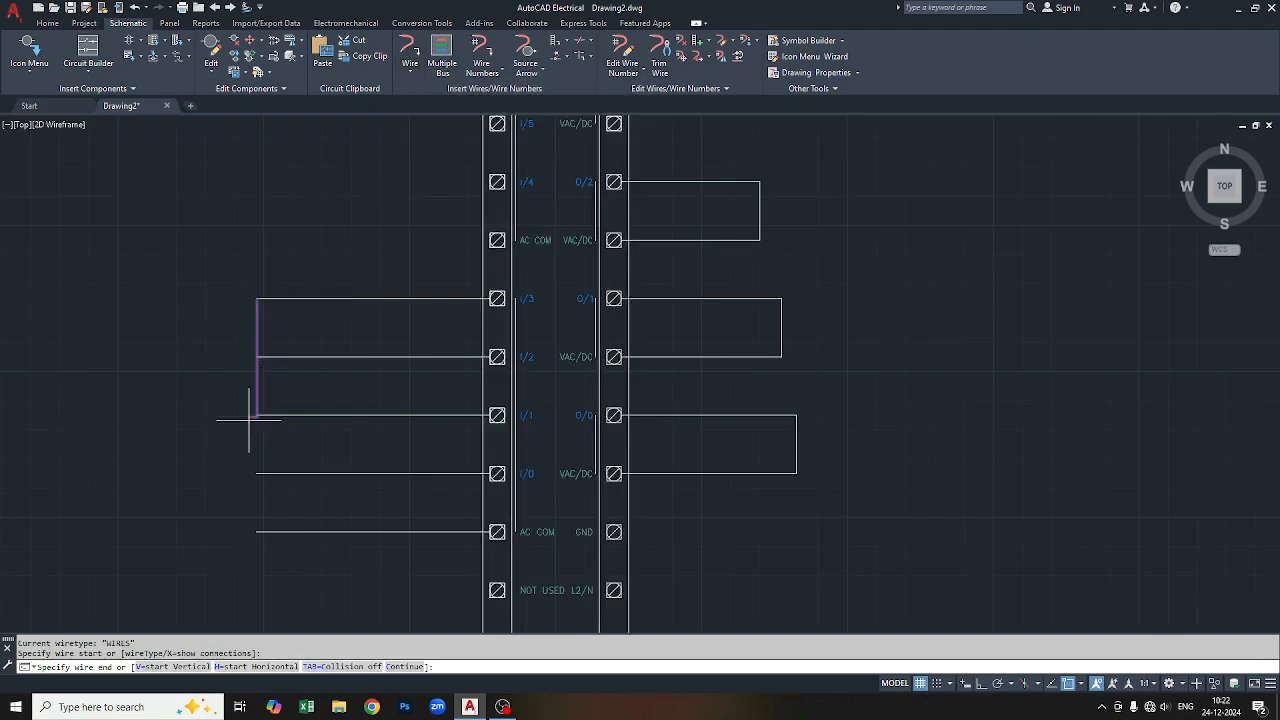
left_click(257, 532)
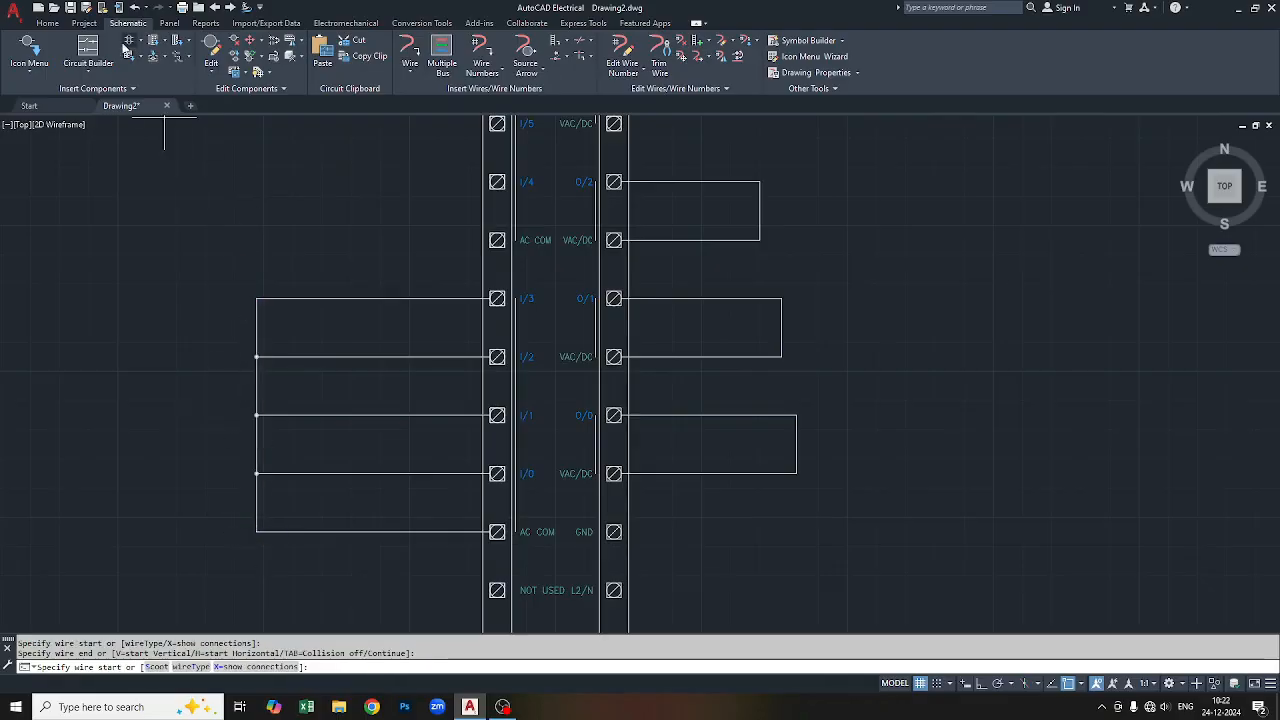
Insert a 2 Position Maintain, NC selector switch in the middle of the I/3 wire.
left_click(33, 77)
left_click(37, 97)
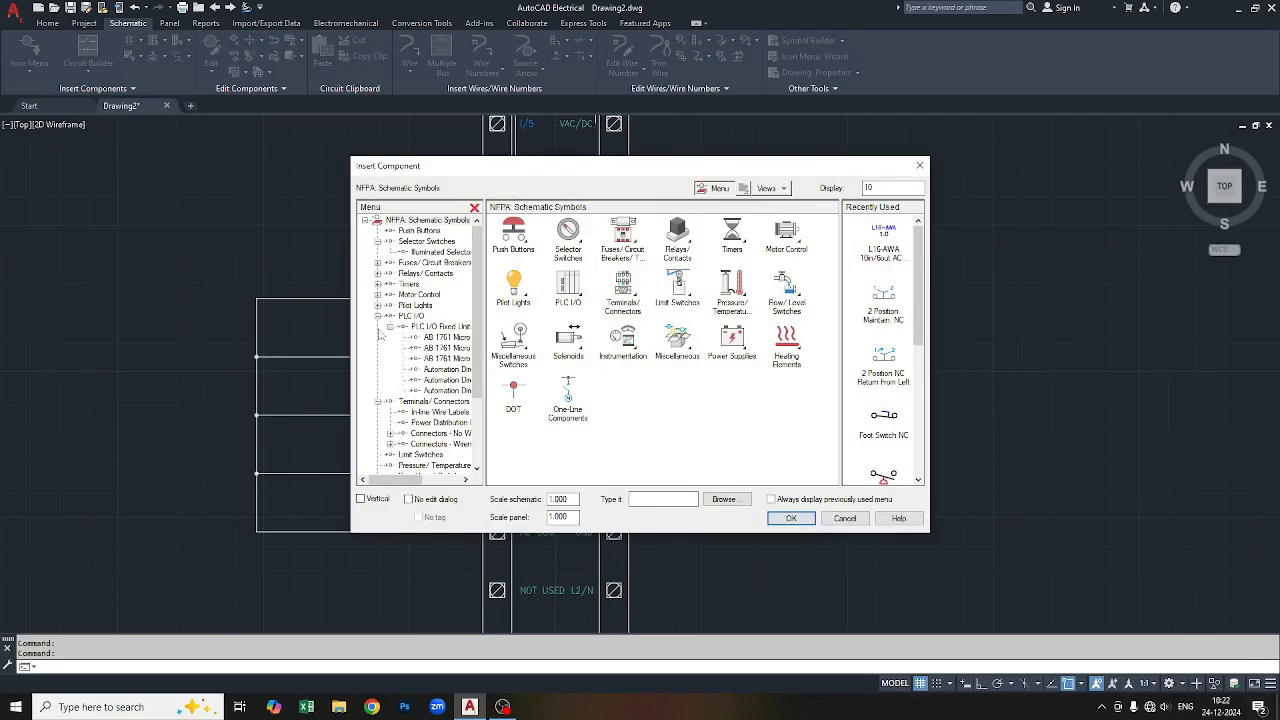
left_click(401, 243)
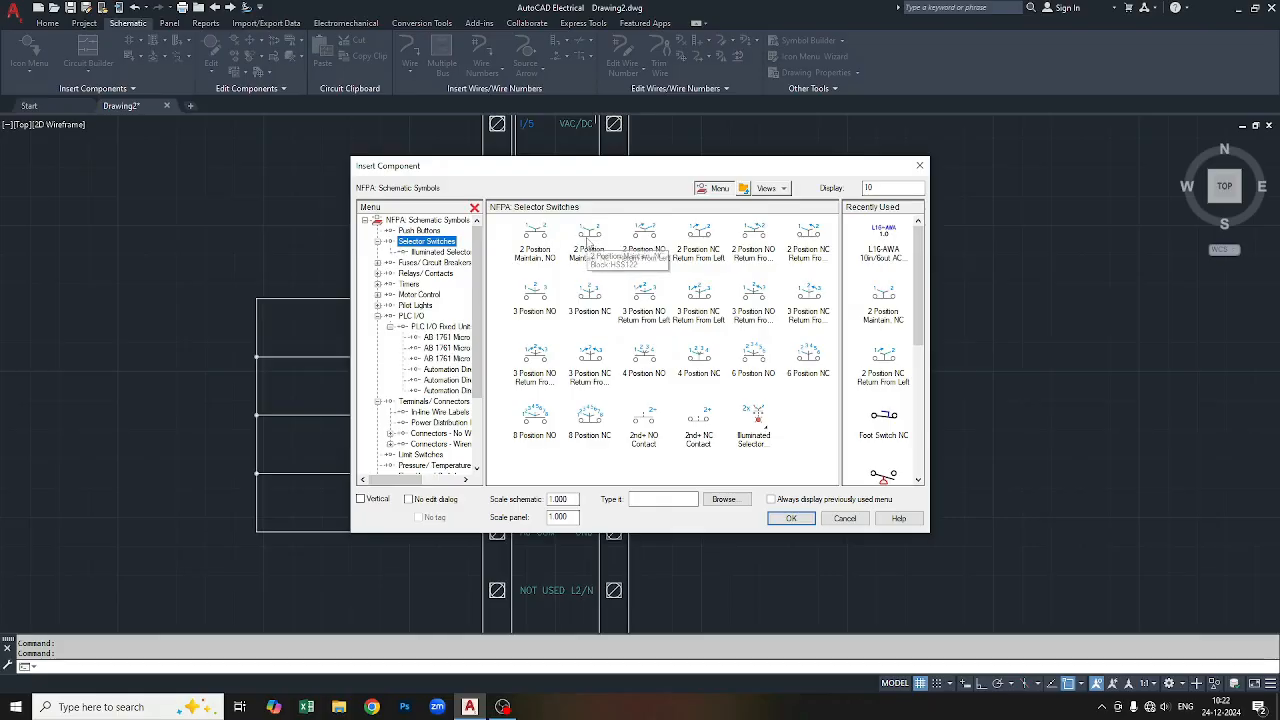
left_click(589, 241)
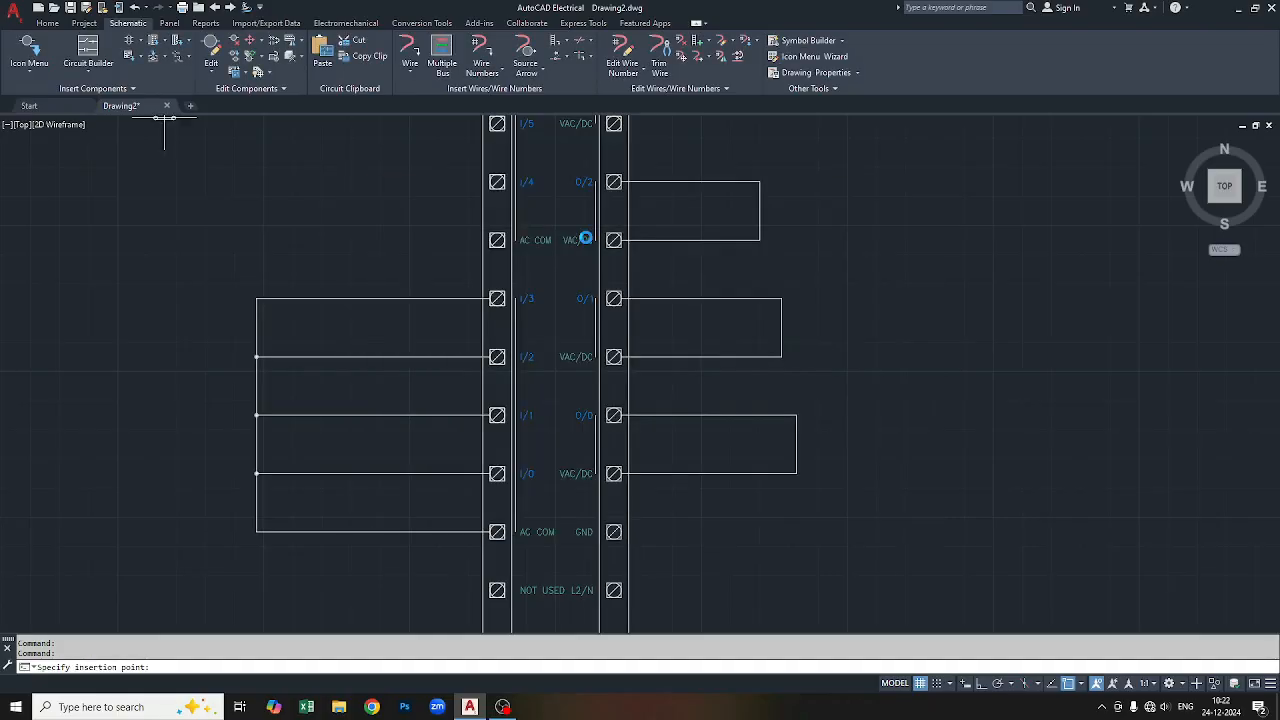
left_click(373, 298)
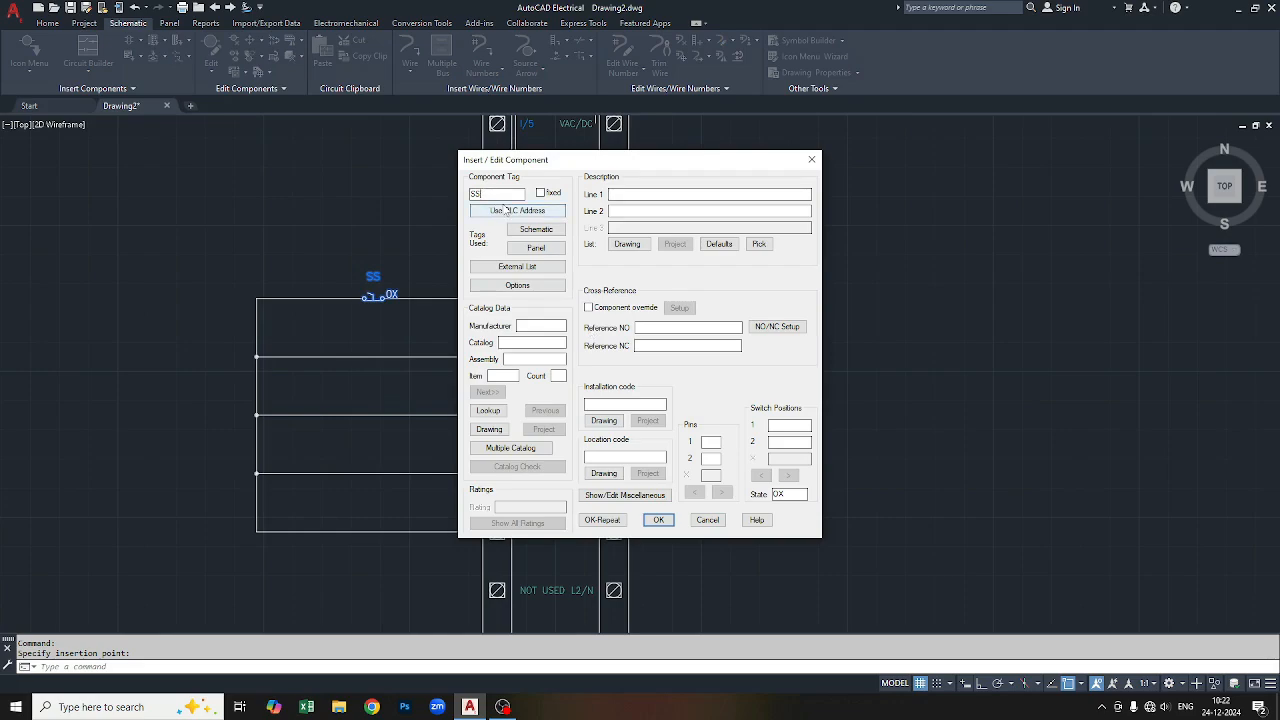
Set the selector switch's component tag to SSLT and its switch state to XOO.
type("L1")
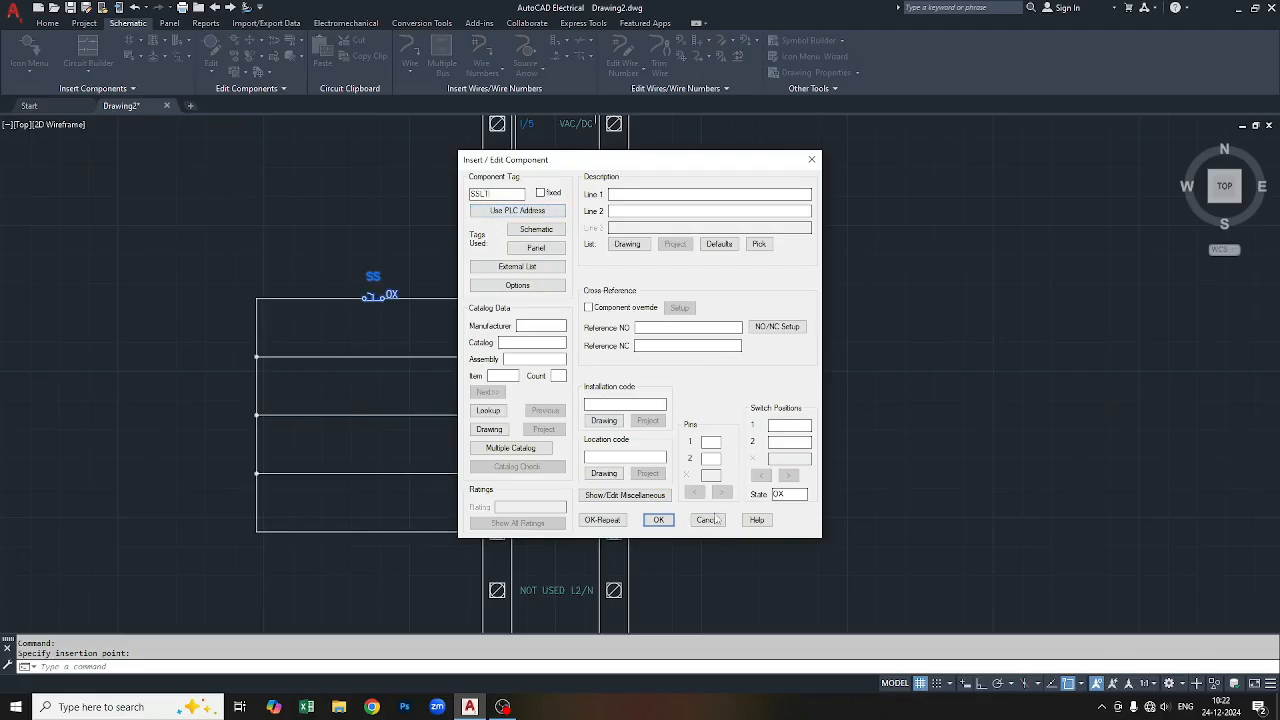
left_click(790, 494)
key("BackSpace")
key("BackSpace")
type("X00")
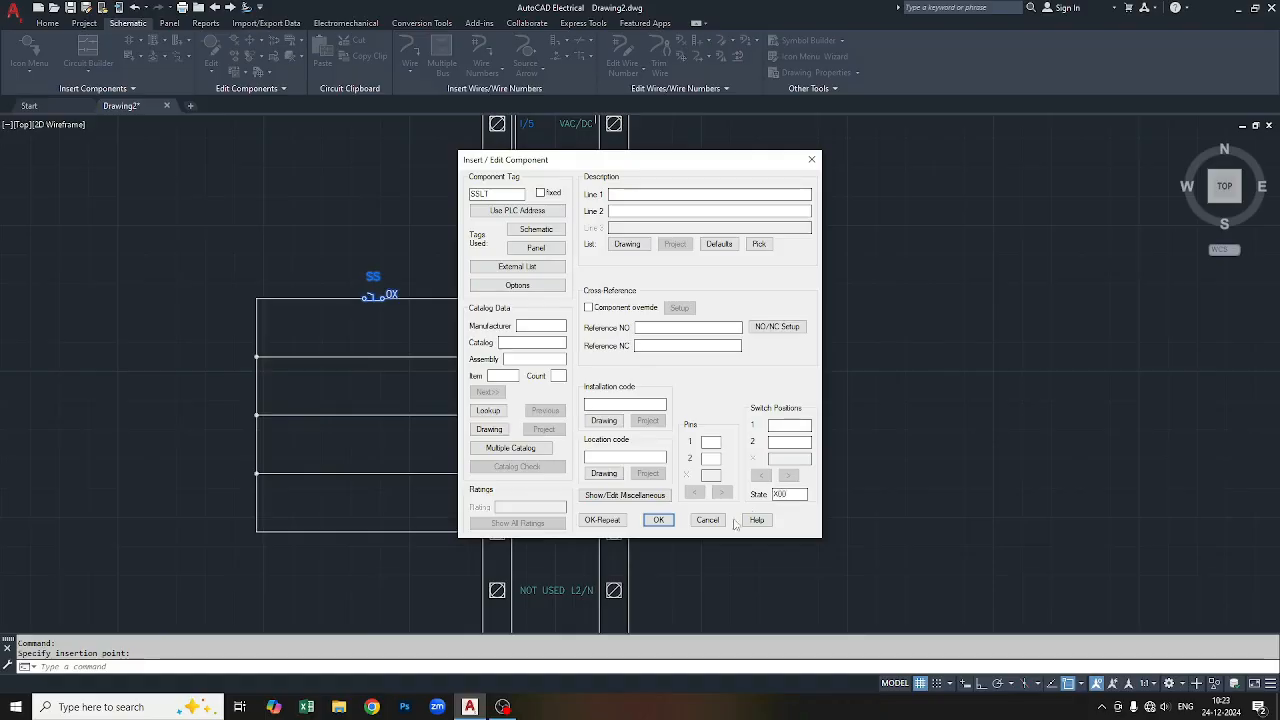
left_click(657, 524)
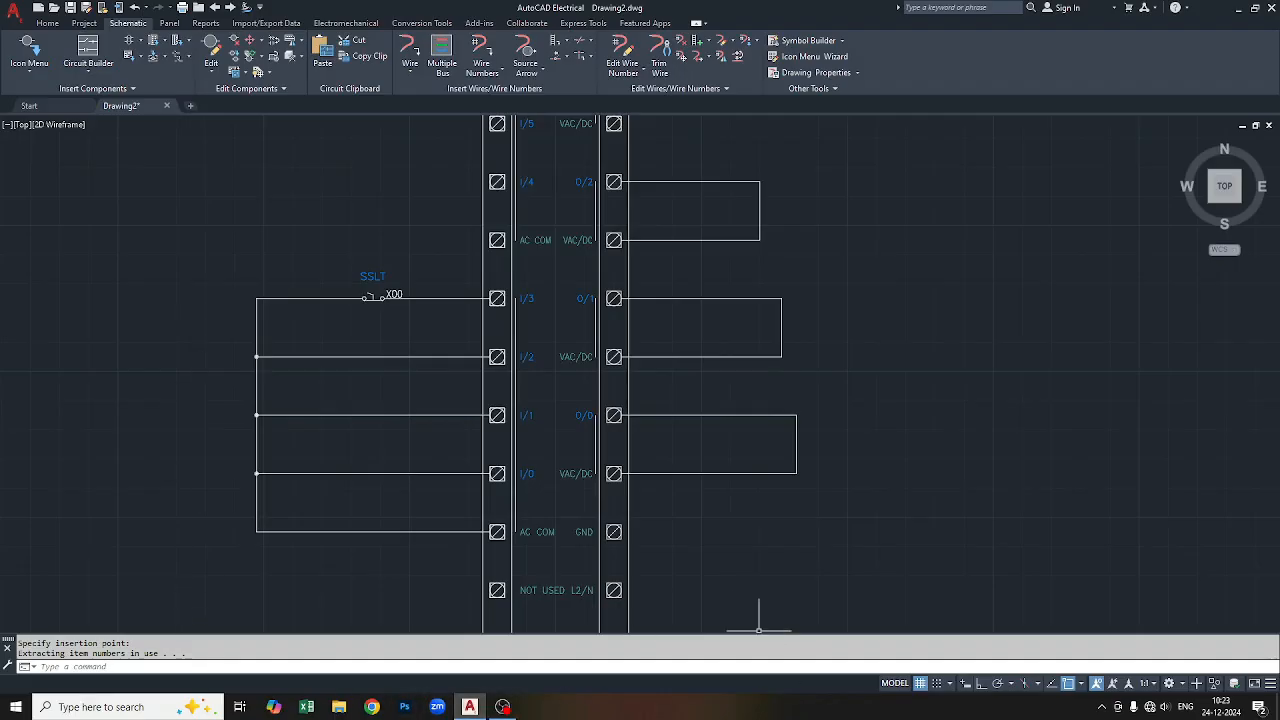
Insert a Pressure Switch, NO on the I/2 wire below the selector switch, with the description PRESSURE SWITCH.
left_click(29, 68)
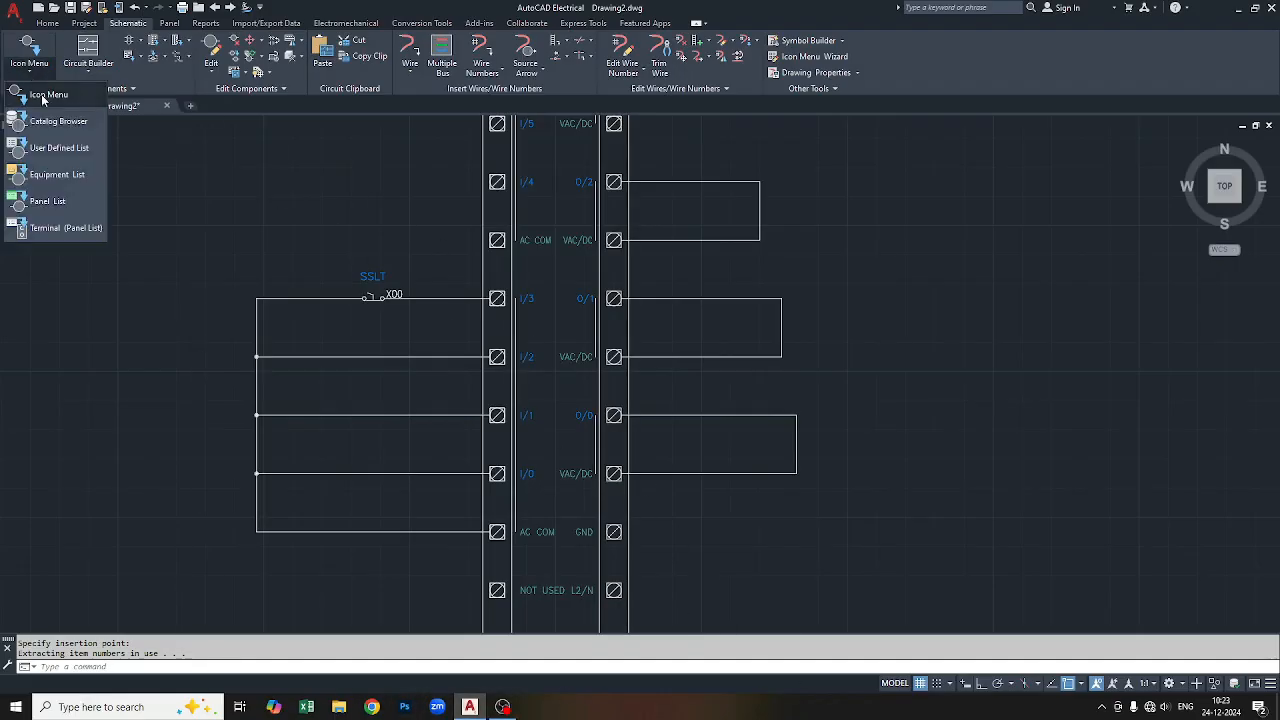
left_click(43, 96)
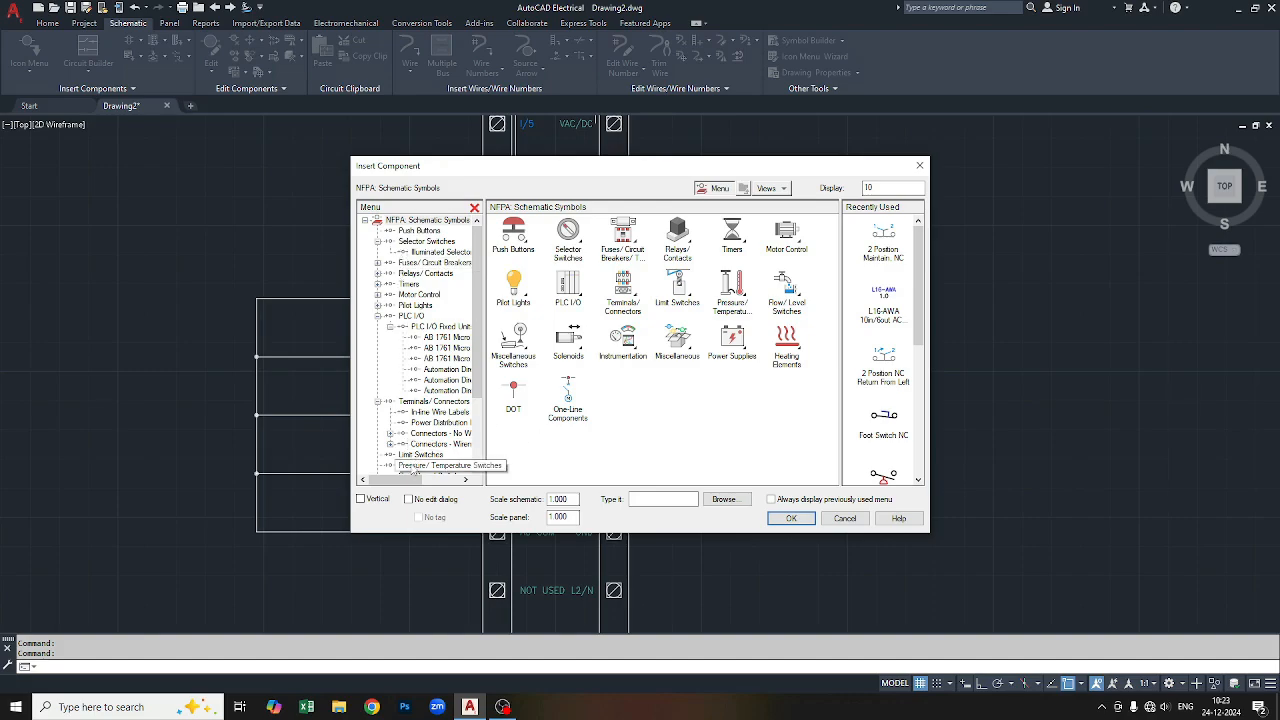
left_click(414, 468)
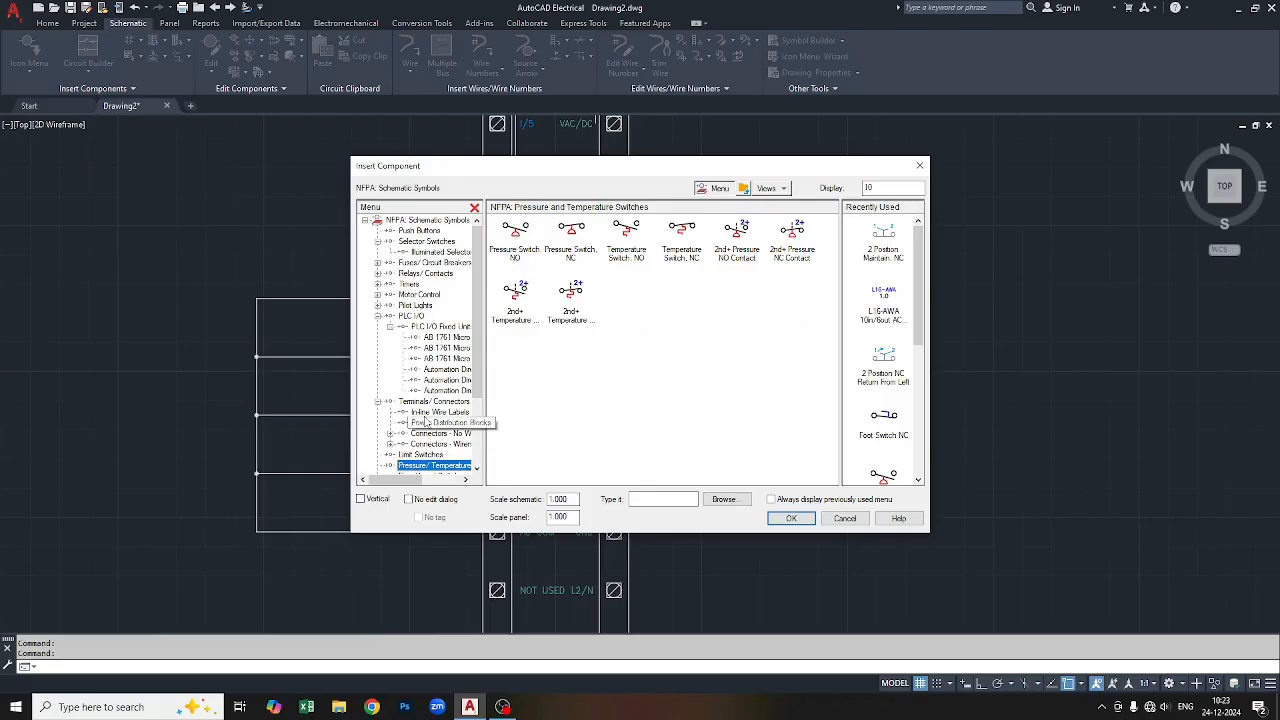
left_click(521, 233)
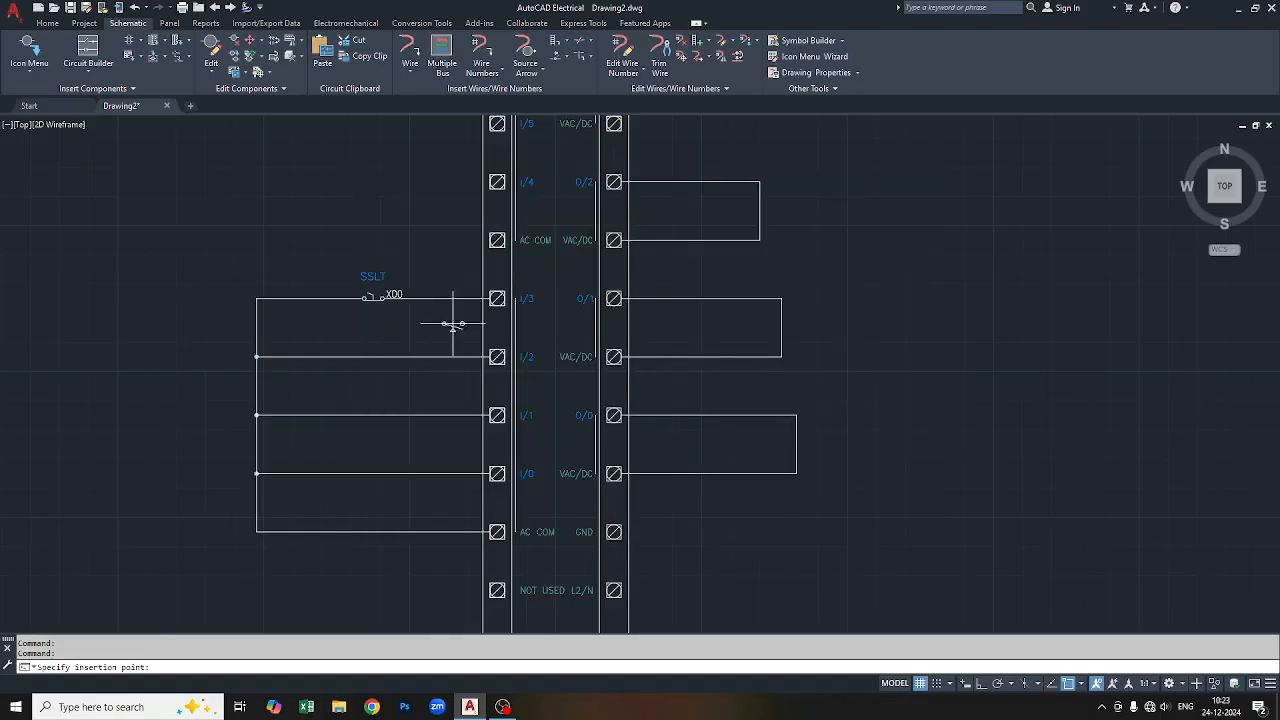
left_click(373, 356)
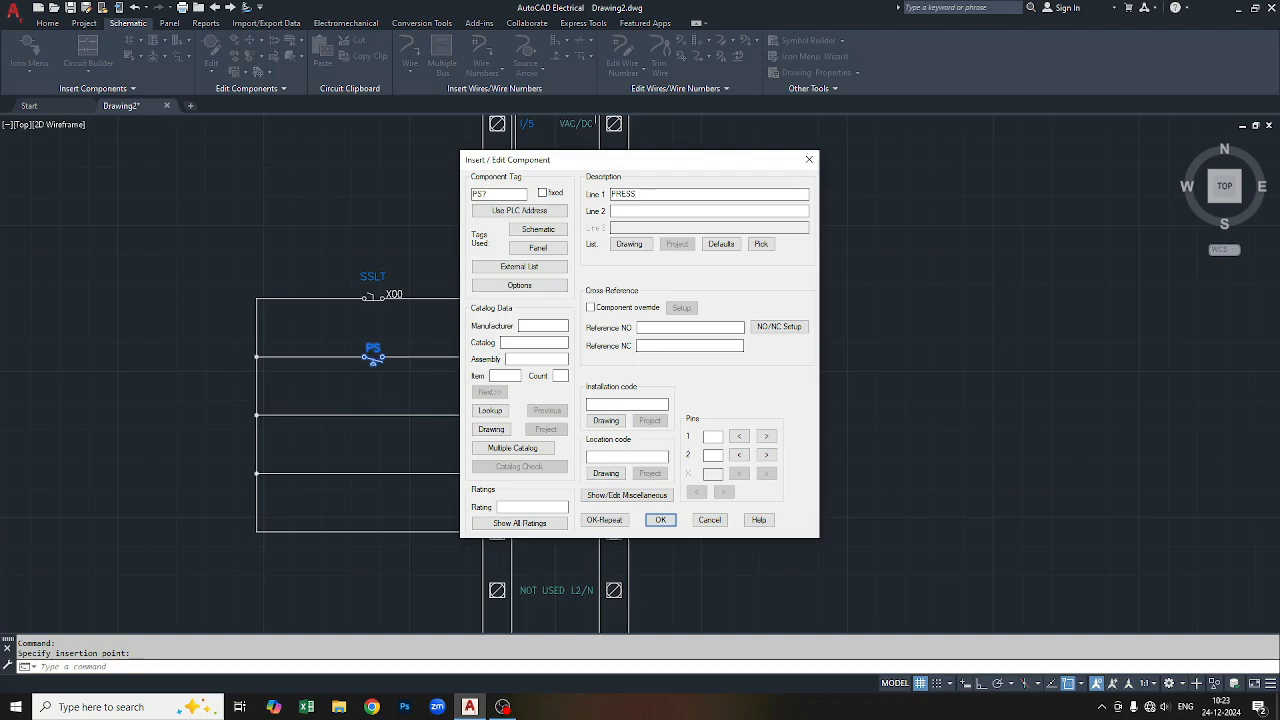
type("URE SWITCH")
left_click(660, 520)
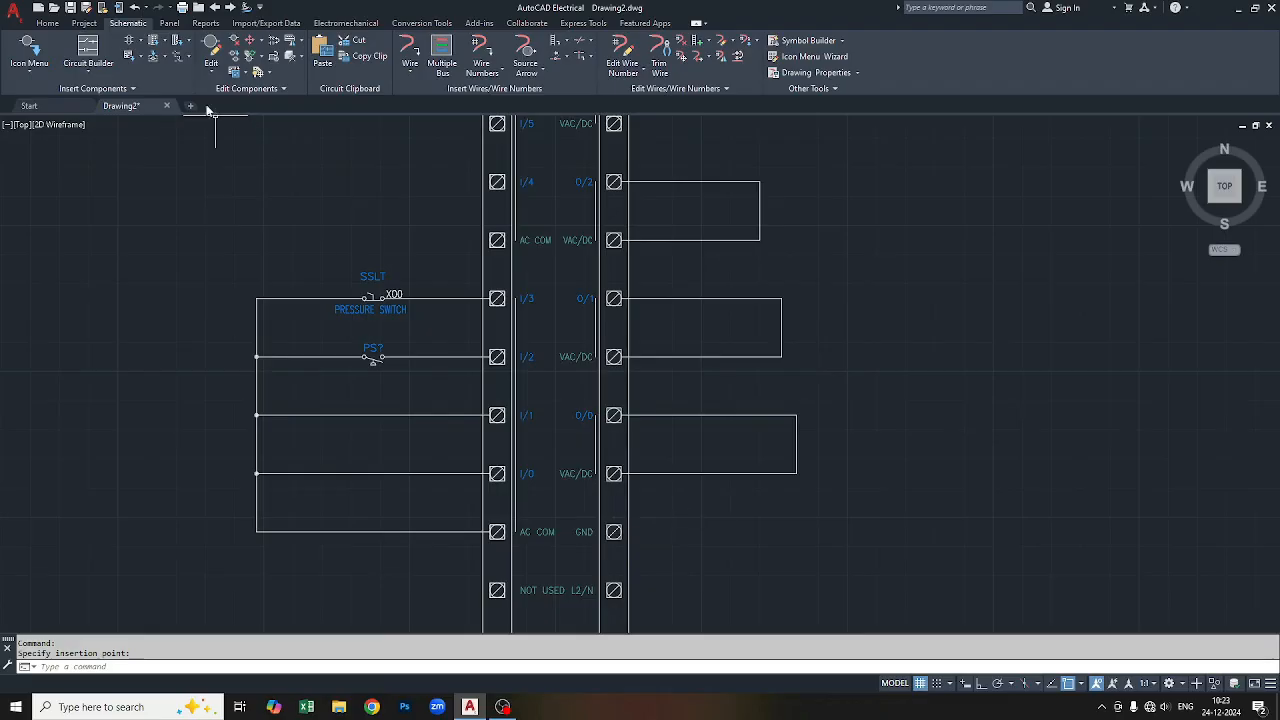
Insert a Temperature Switch, NO in the middle of the I/1 wire with the description TEMPERATURE SWITCH.
left_click(30, 71)
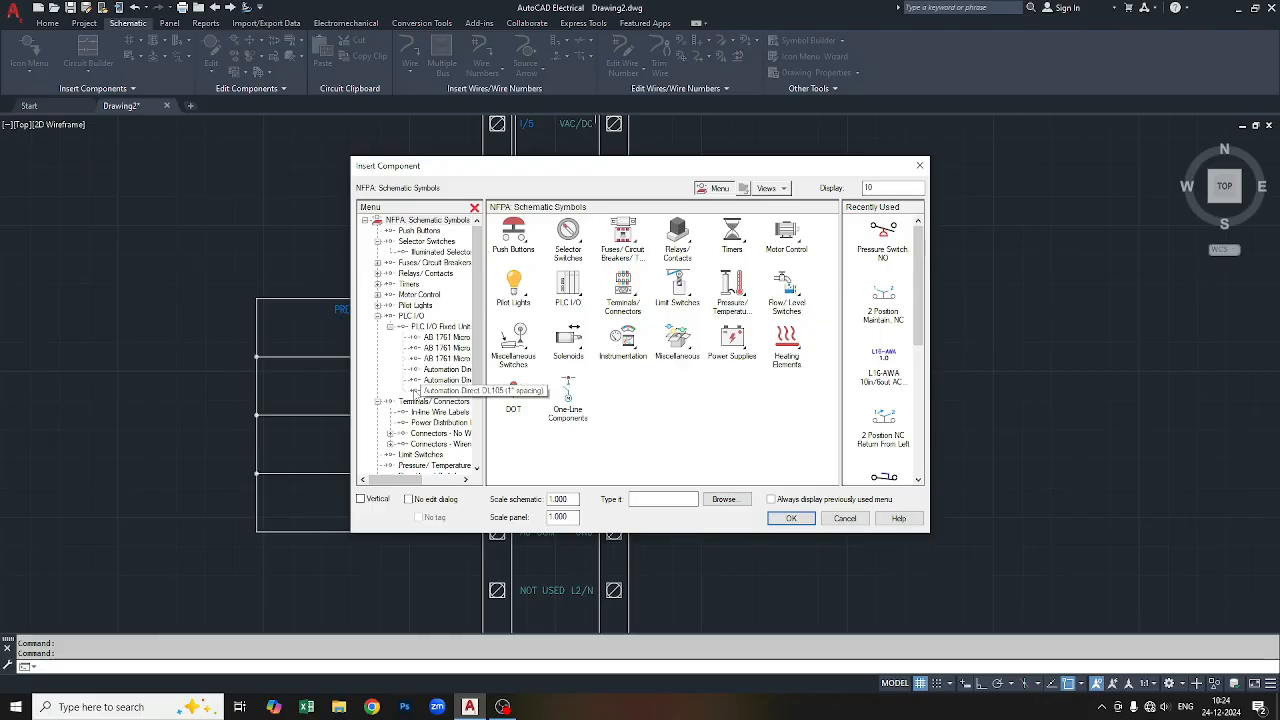
scroll(420, 445, "down", 1)
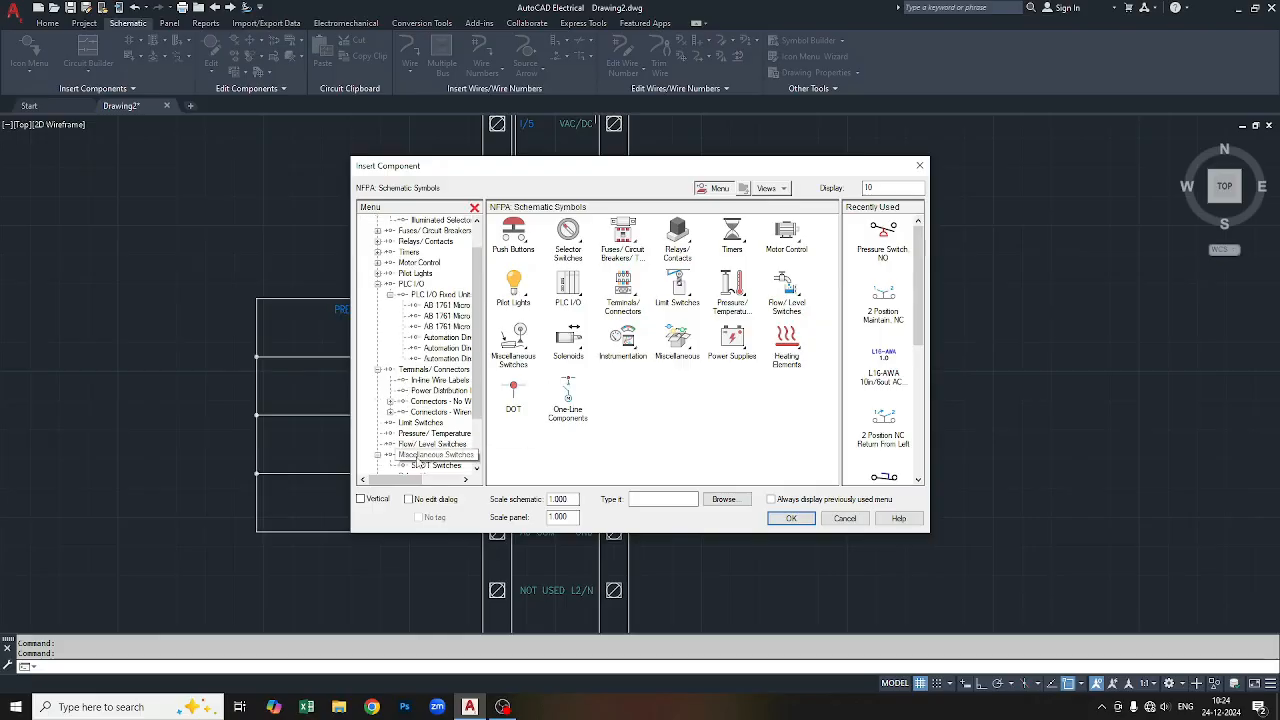
scroll(422, 442, "down", 2)
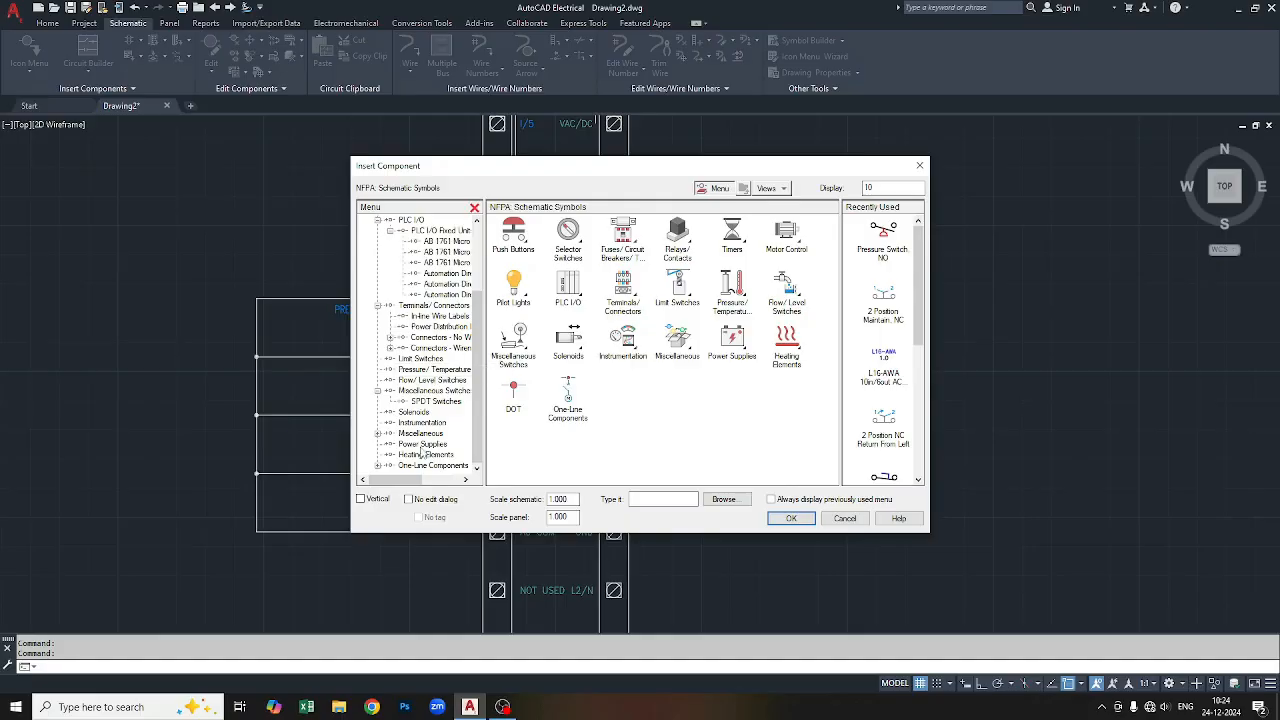
left_click(436, 370)
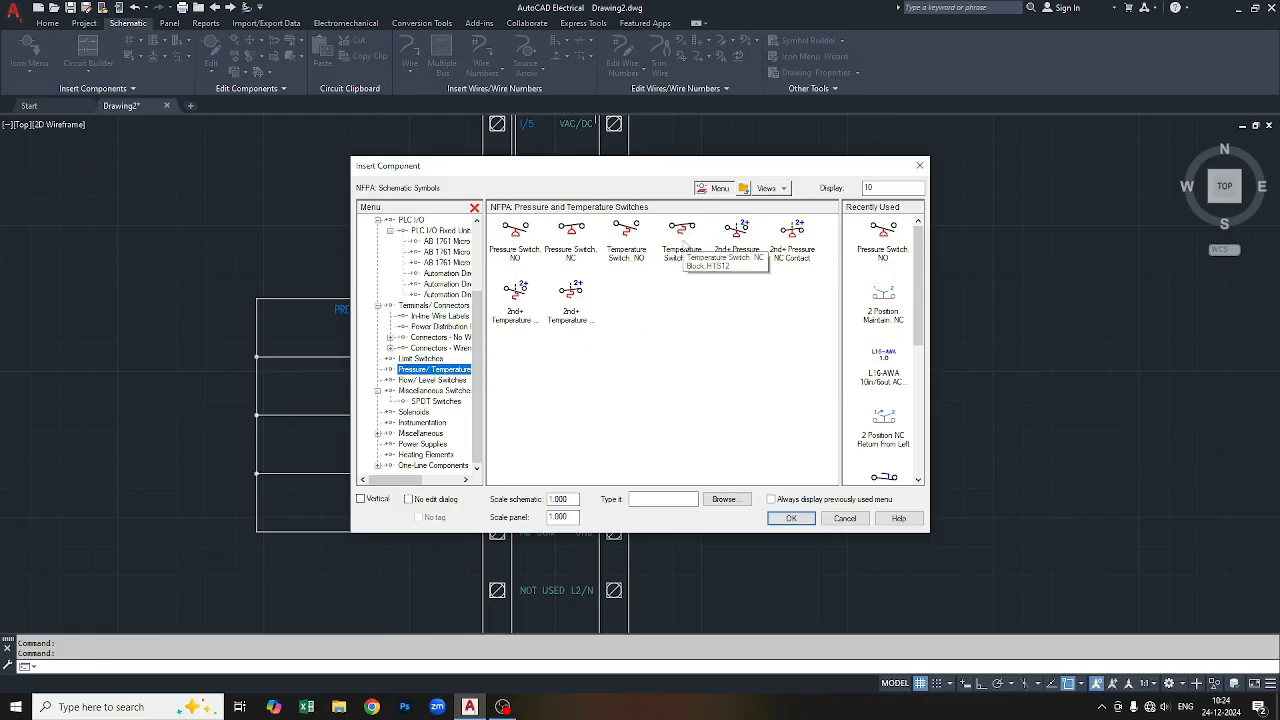
left_click(681, 238)
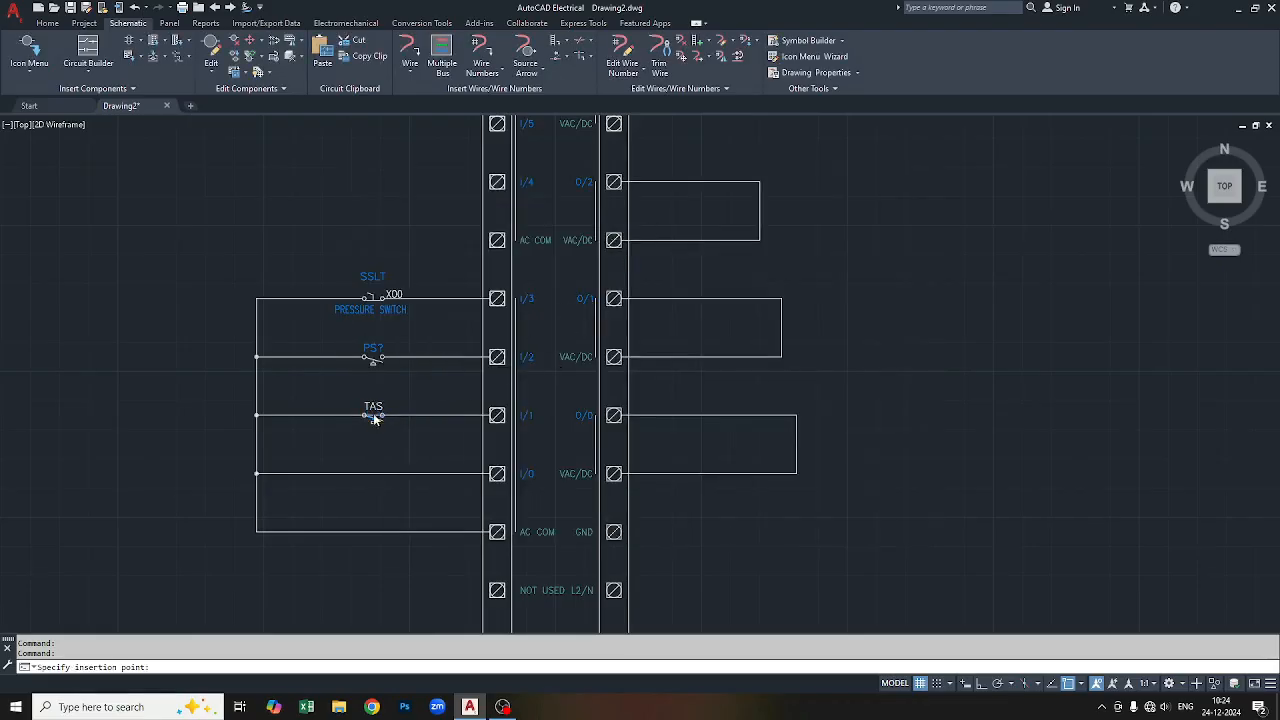
left_click(373, 413)
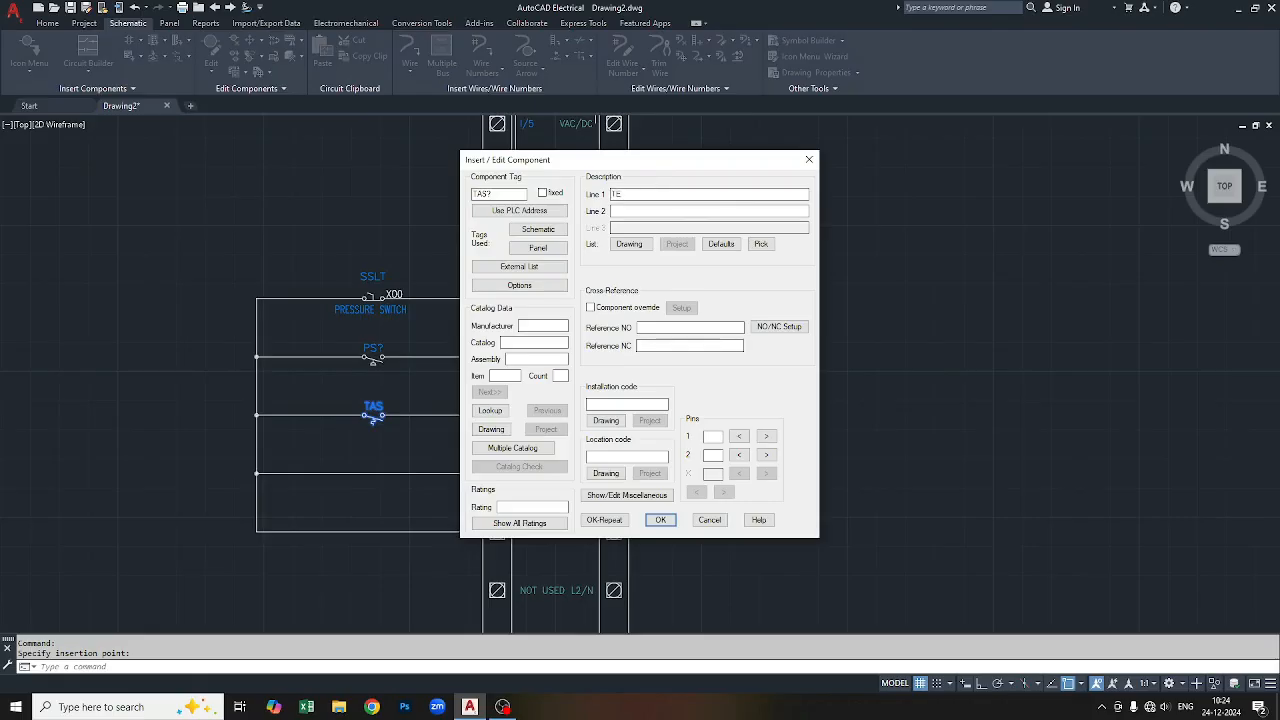
type("TEMPERATURE SWITCH")
left_click(660, 520)
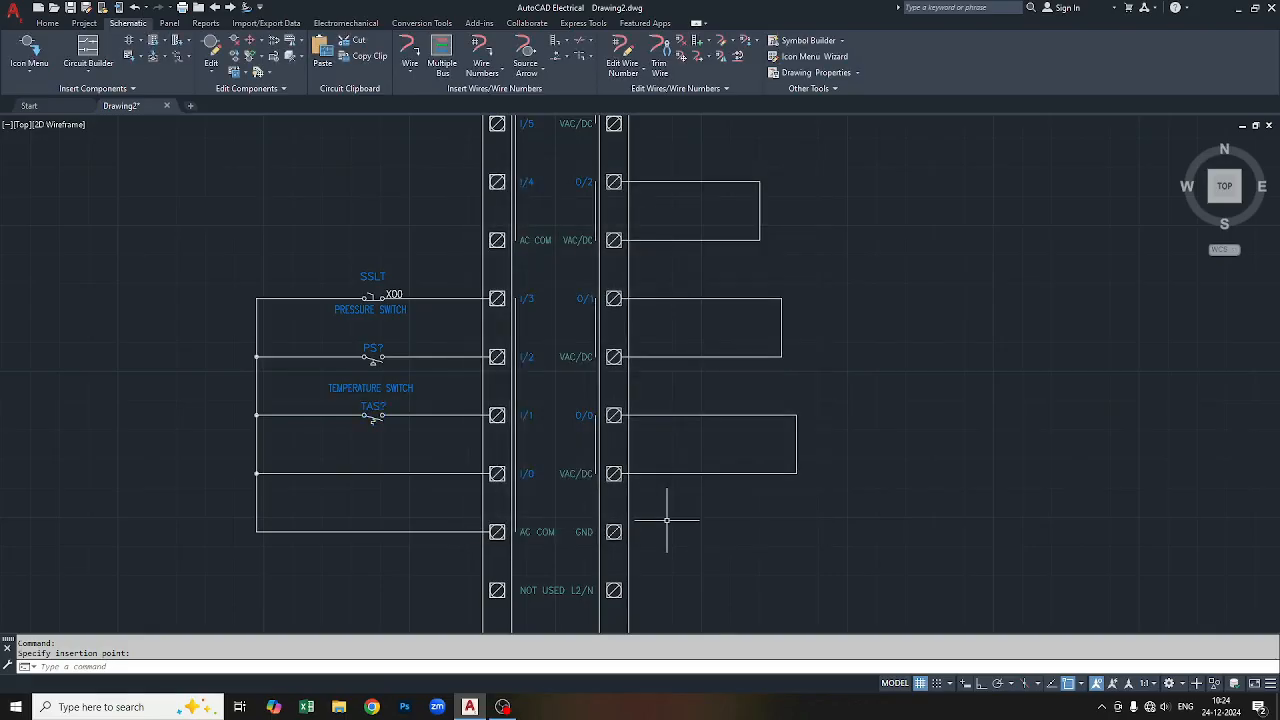
Insert a Level Switch NO in the middle of the I/0 wire with the component tag FLT? and the description LEVEL SWITCH.
left_click(36, 74)
left_click(50, 94)
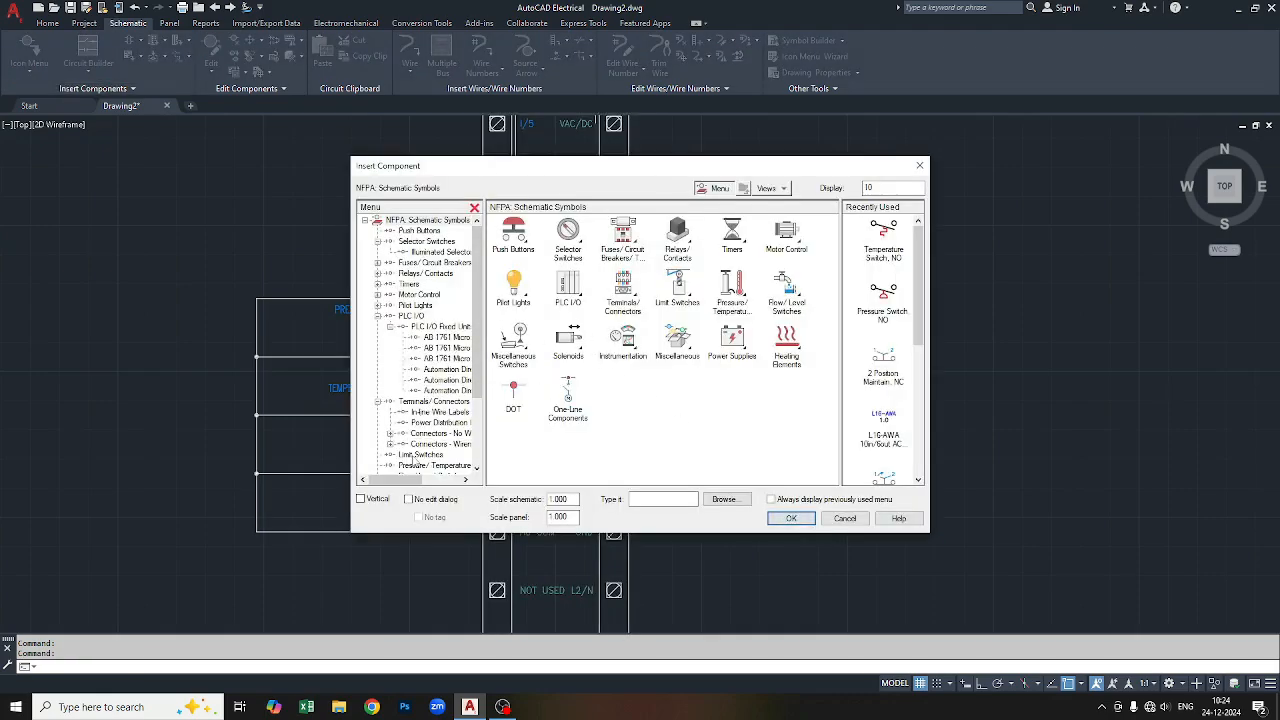
scroll(413, 459, "down", 1)
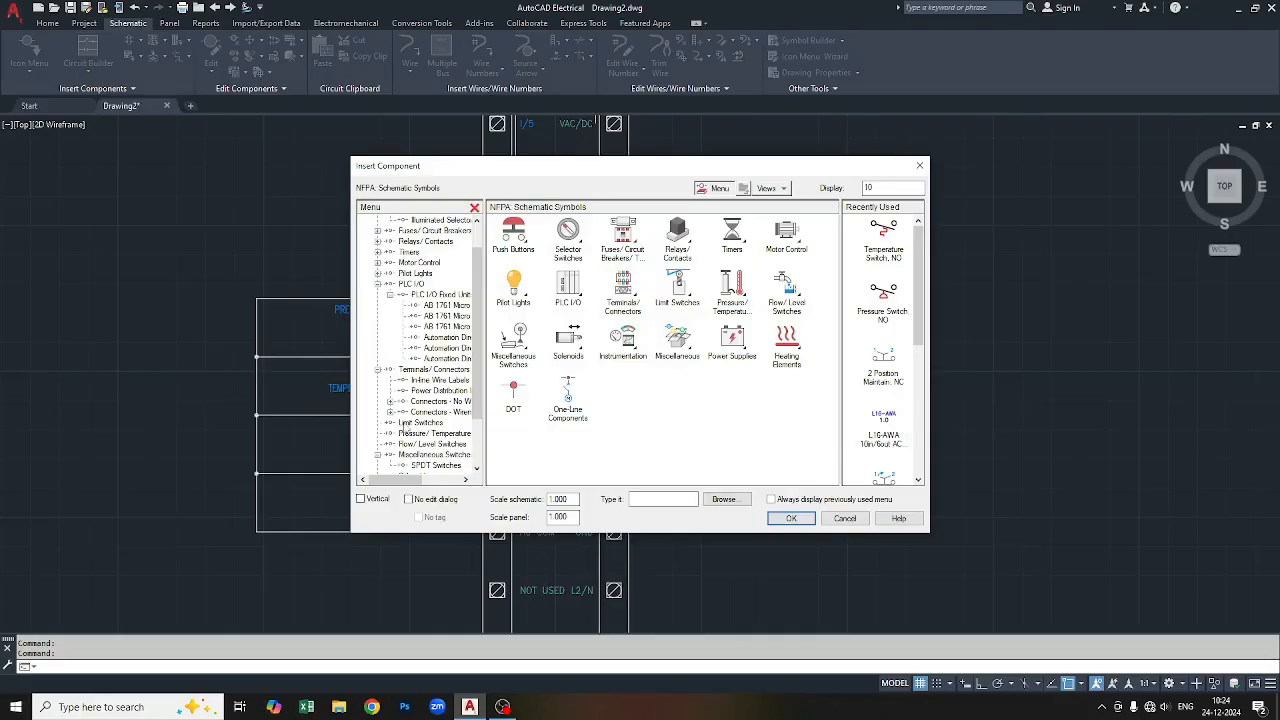
left_click(416, 444)
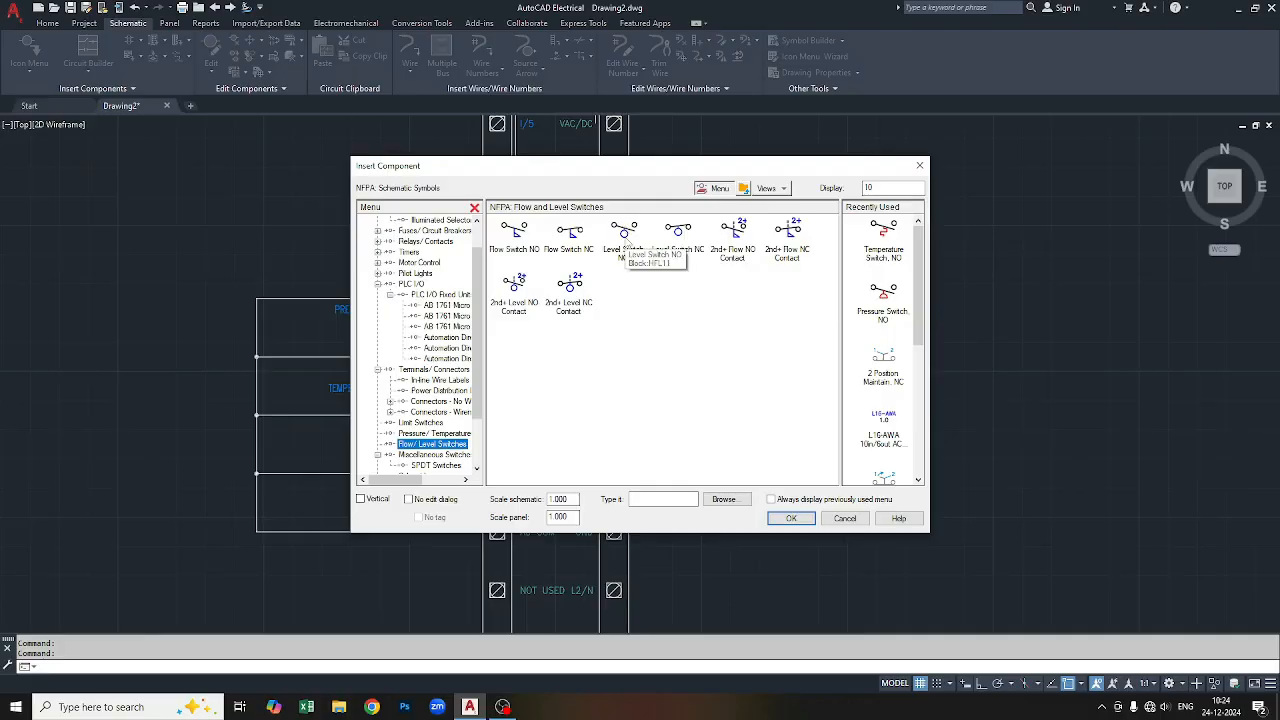
left_click(625, 240)
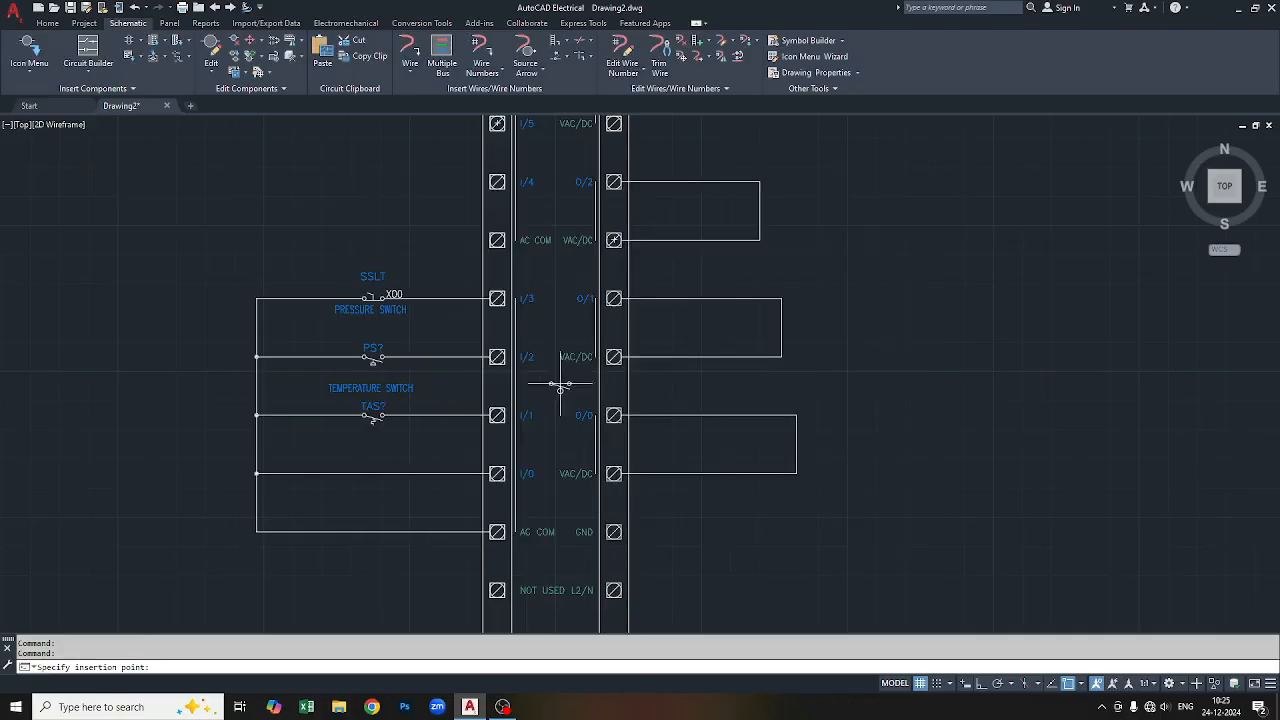
left_click(368, 472)
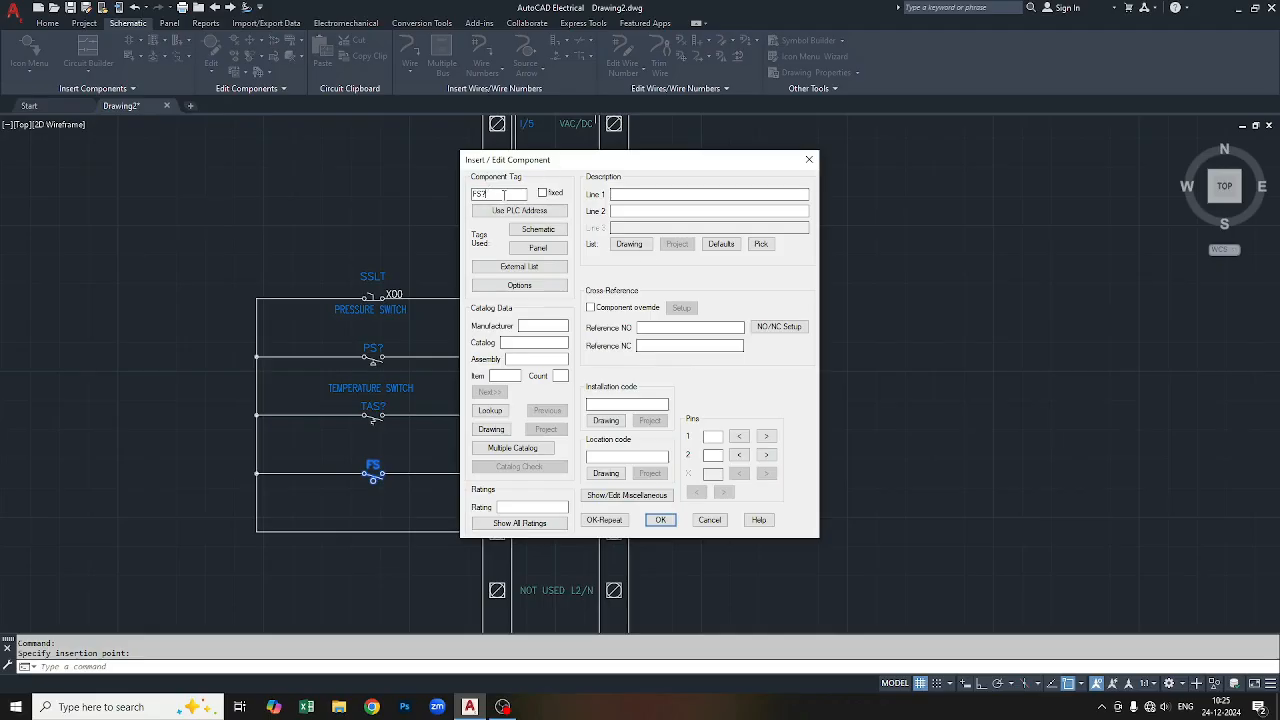
key("BackSpace")
type("SWITCH")
left_click(660, 524)
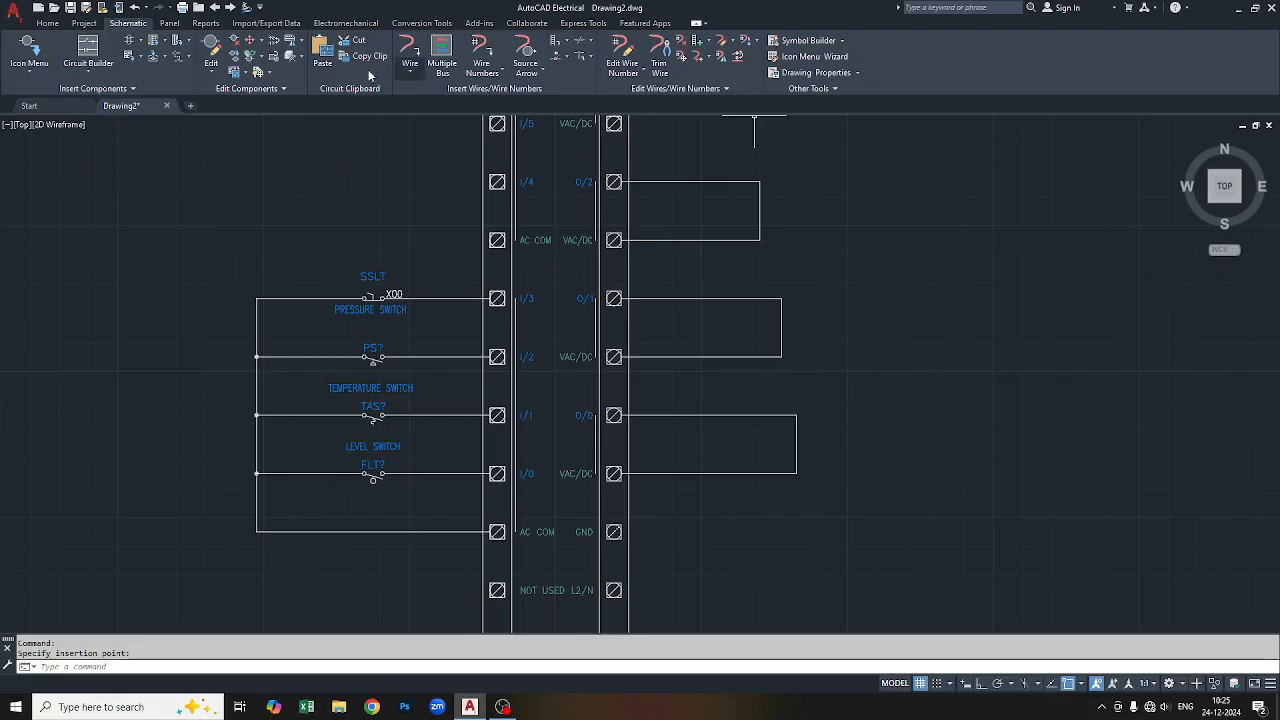
Insert a Bell from the miscellaneous symbols on the vertical wire of the O/2 output loop with the description HIGH TEMPERATURE.
left_click(34, 82)
left_click(34, 93)
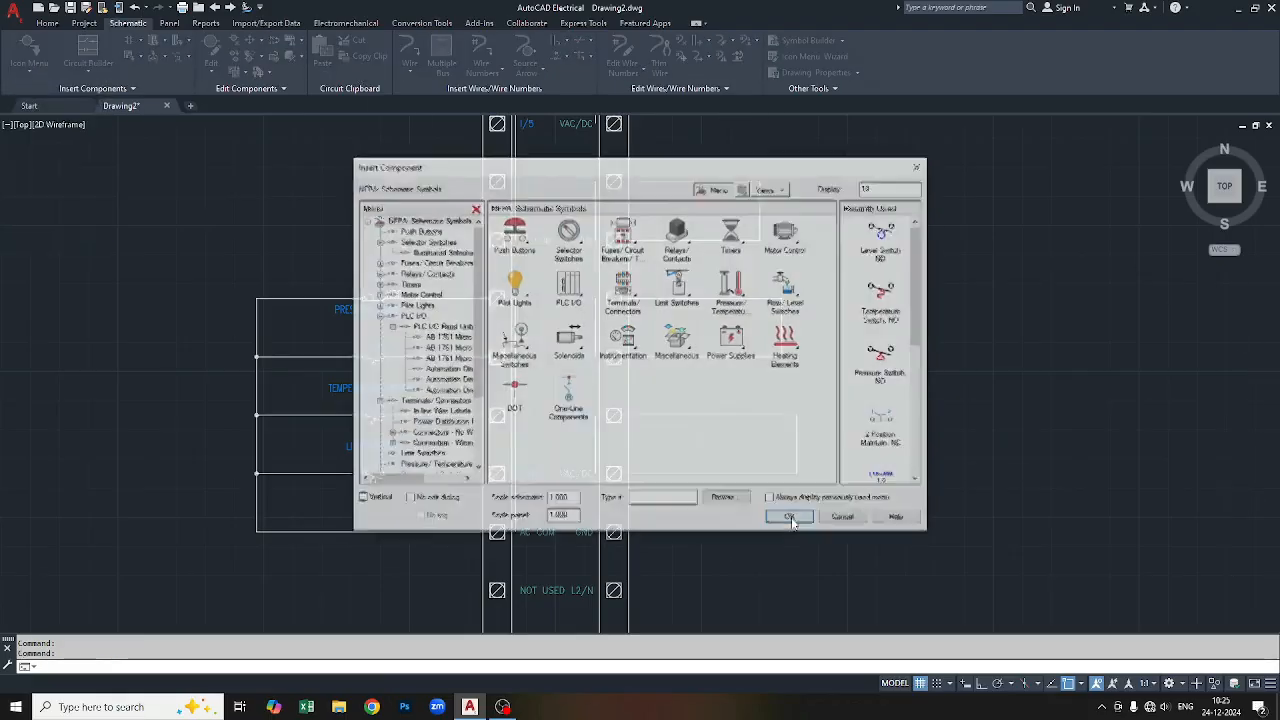
left_click(677, 342)
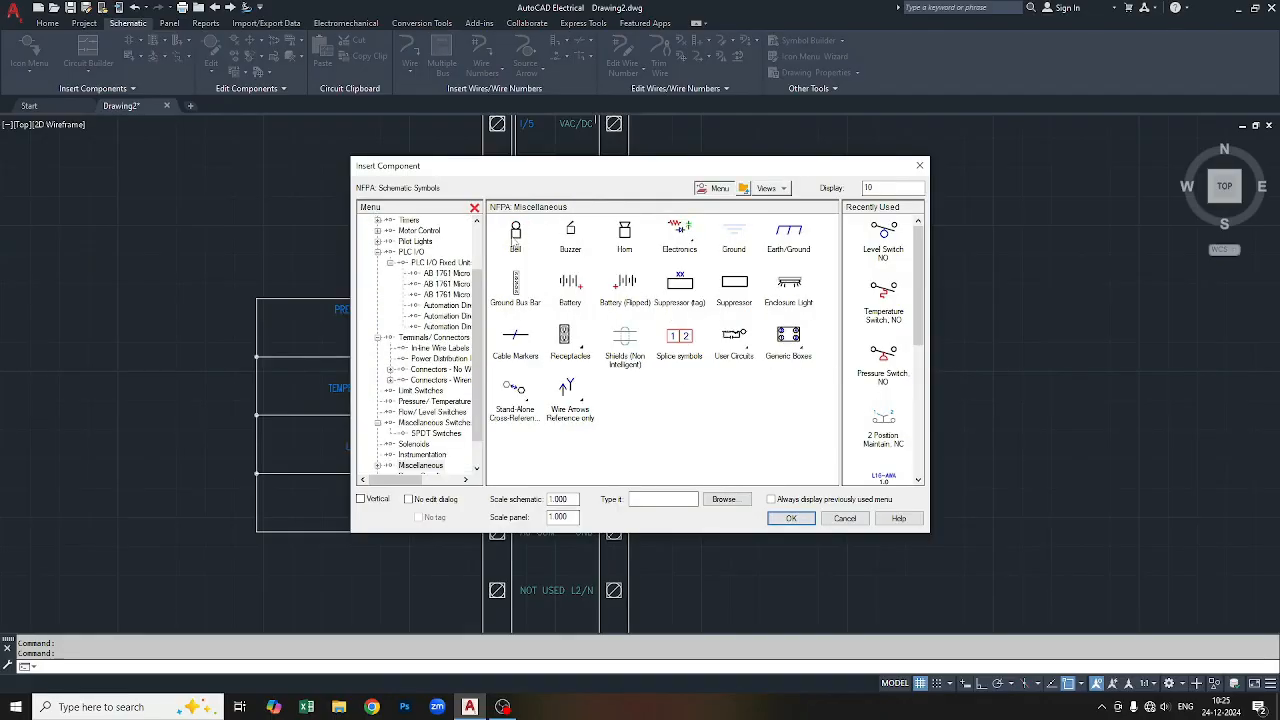
left_click(516, 234)
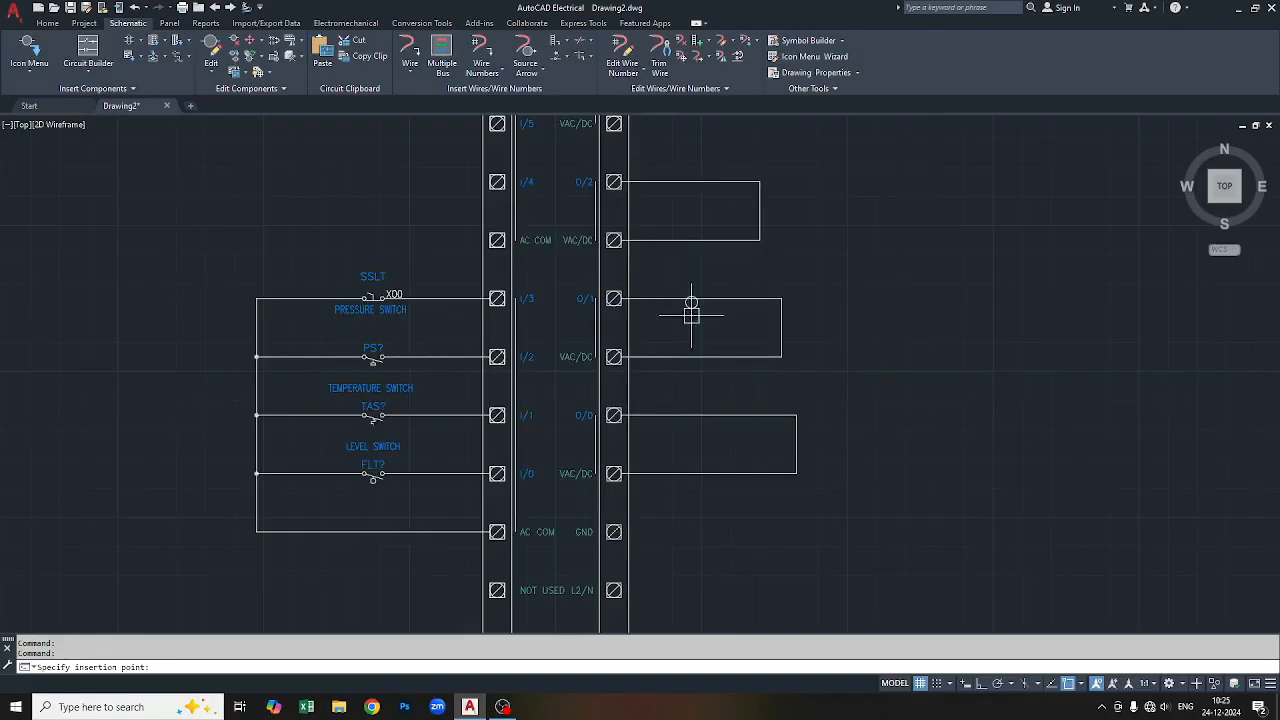
left_click(760, 208)
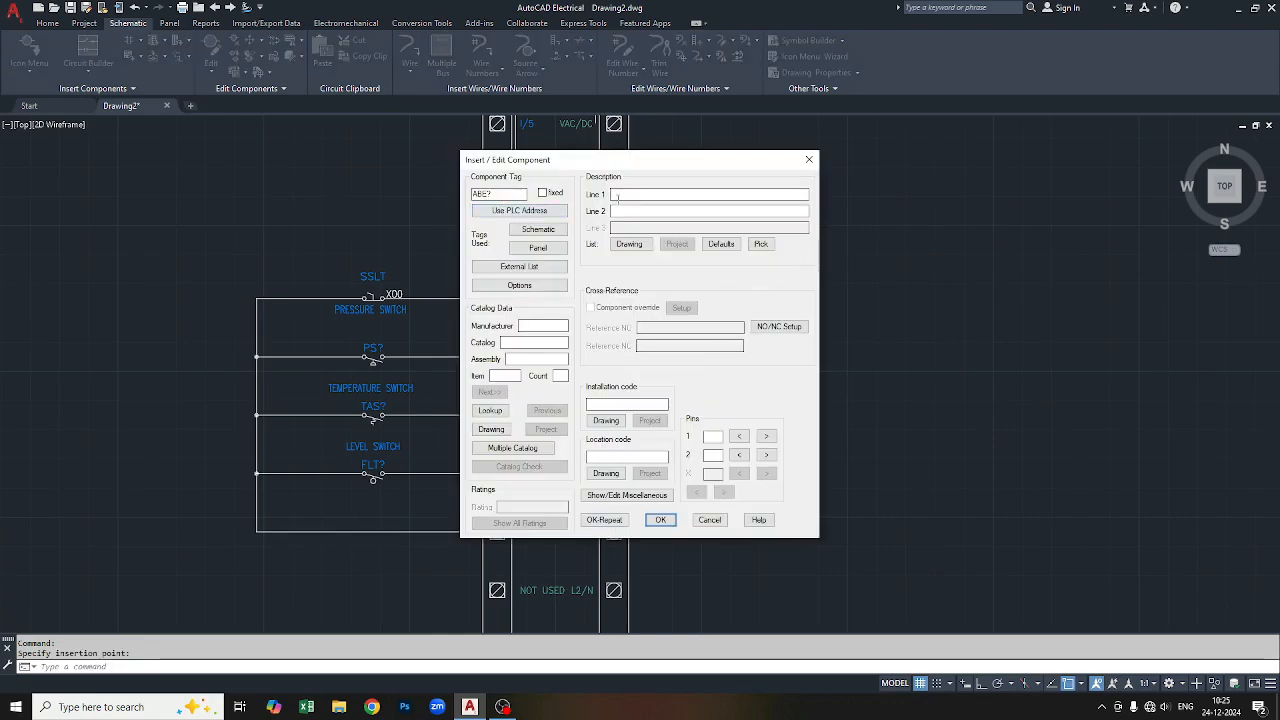
left_click(631, 194)
type("HIGH TEMPE")
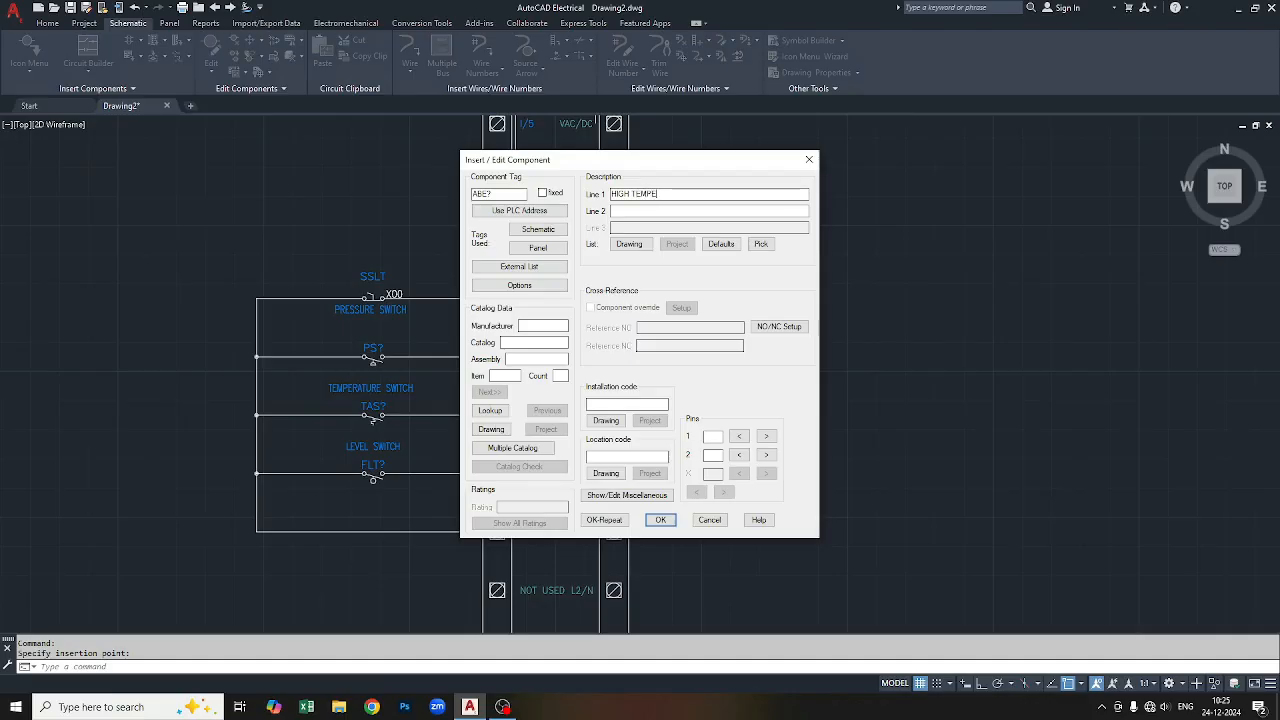
type("RATURE")
left_click(660, 520)
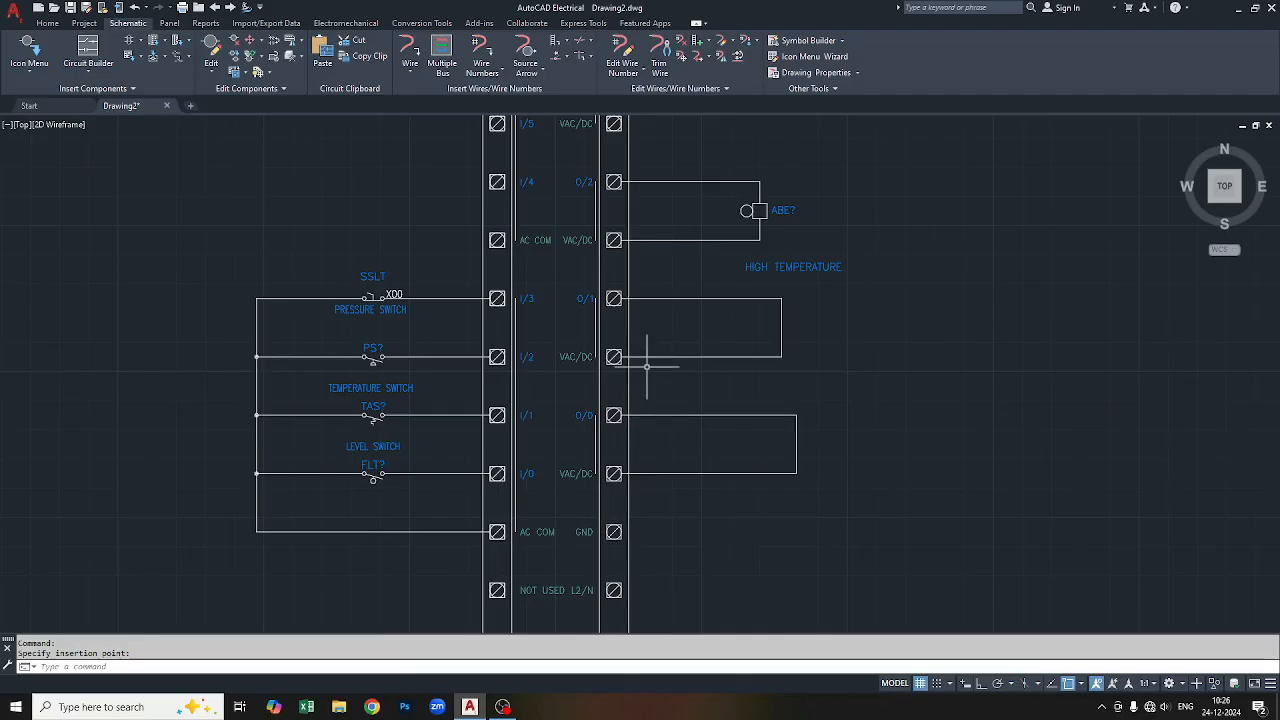
Insert a Bell on the vertical wire of the O/1 loop with the description HIGH PRESSURE, updating the related components to match.
key("Return")
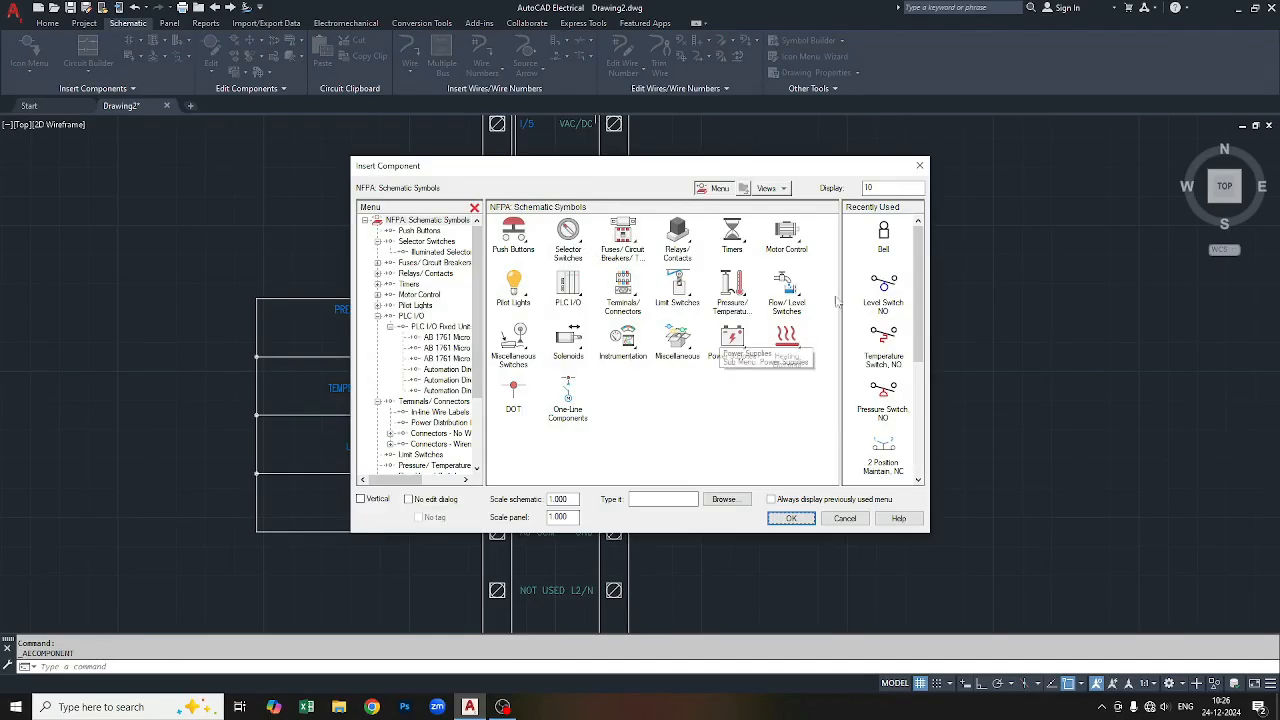
left_click(883, 232)
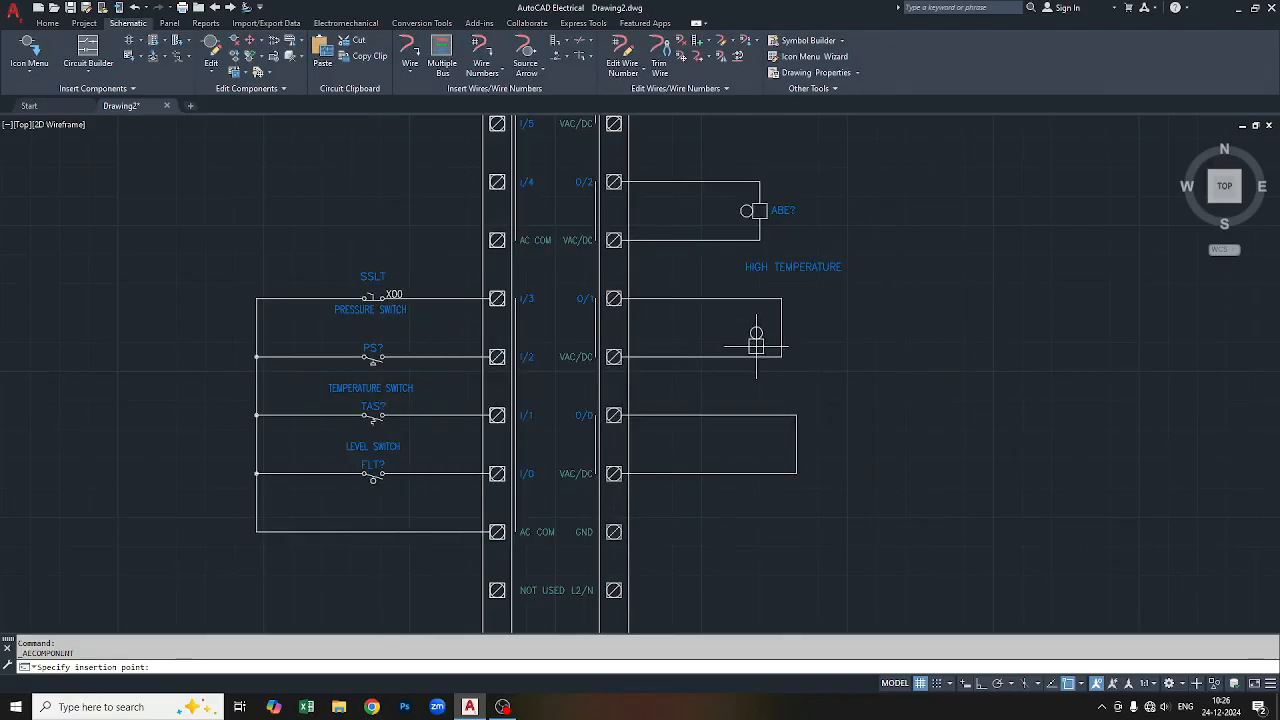
left_click(782, 327)
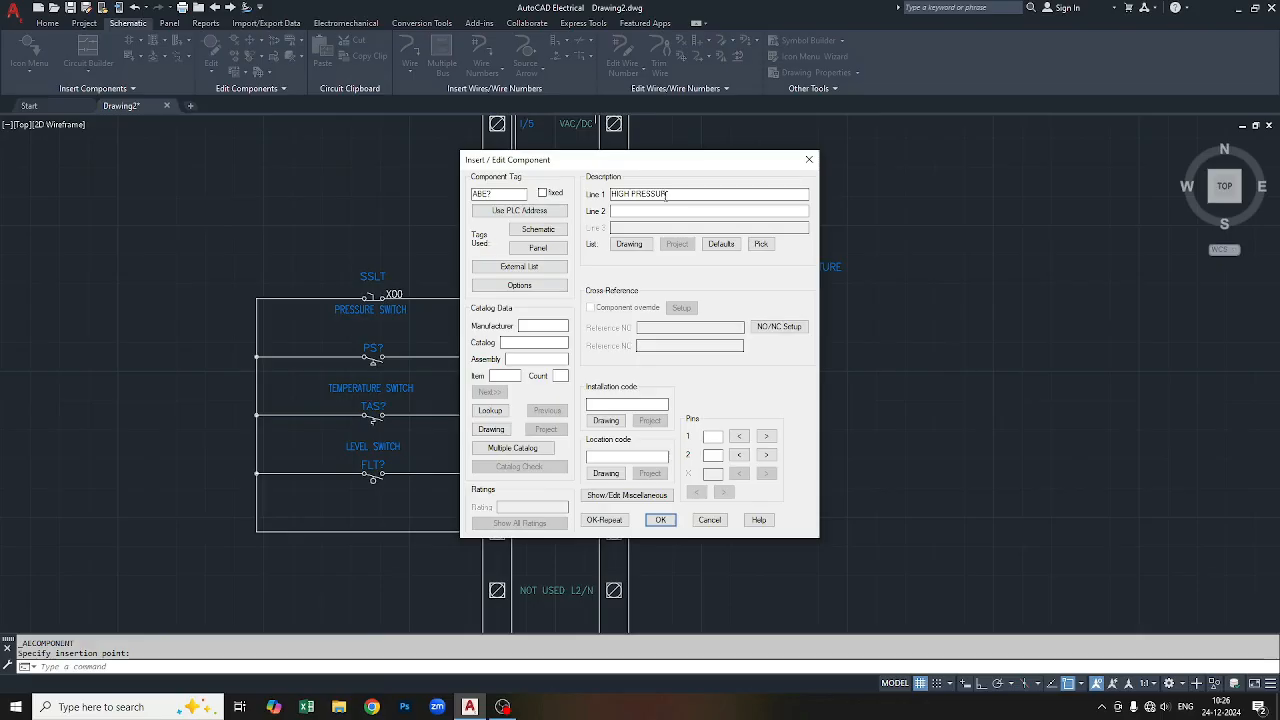
left_click(660, 521)
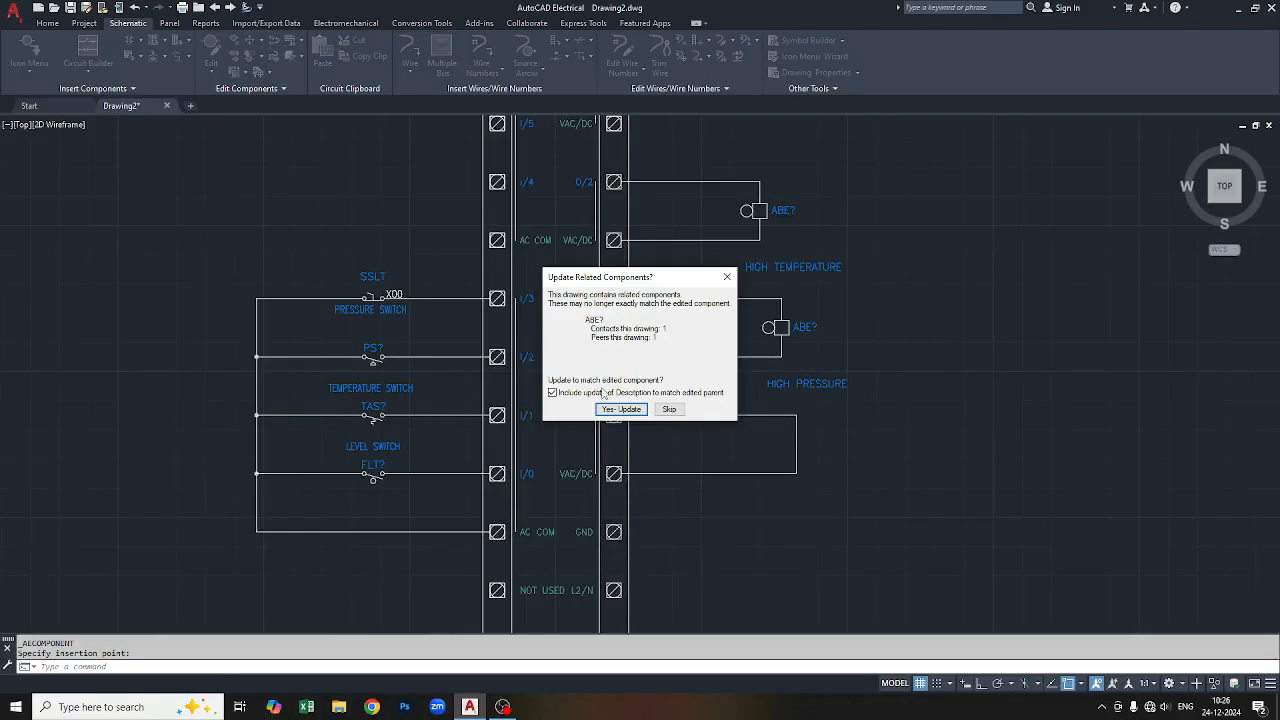
left_click(621, 410)
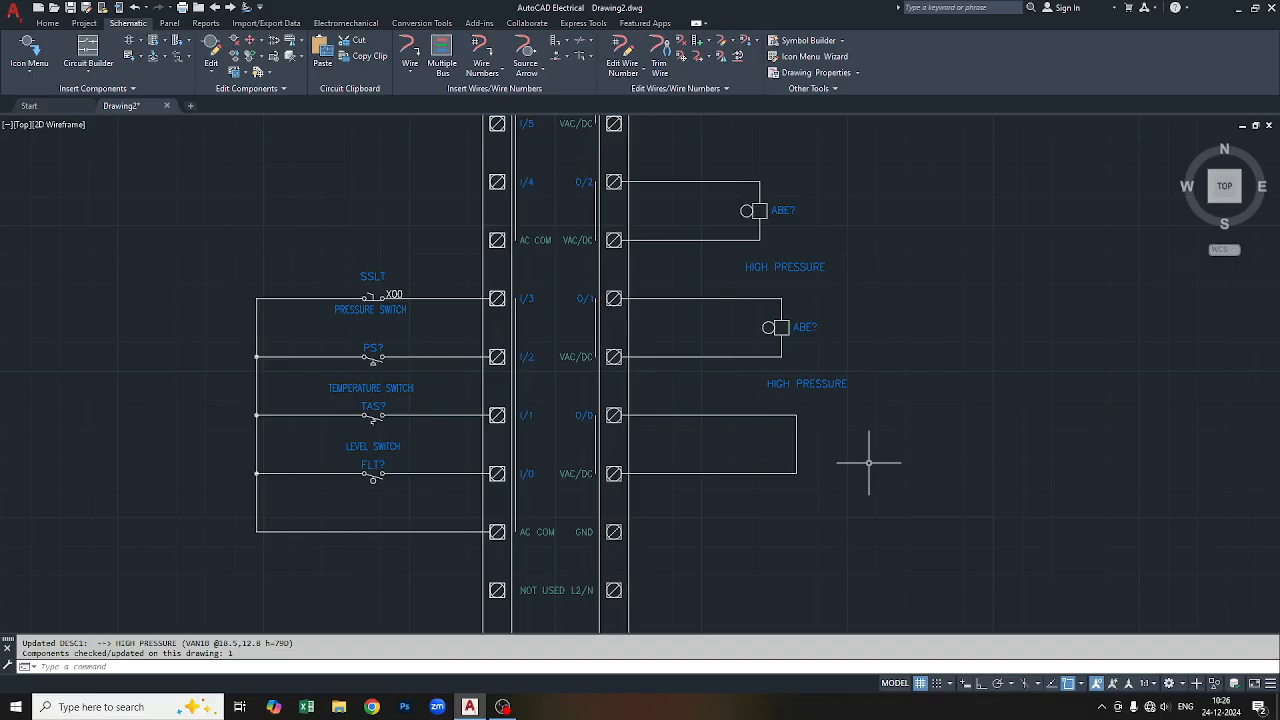
Insert a Bell on the vertical wire of the O/0 loop with the description OVERFLOW, skipping the update of related components.
key("Return")
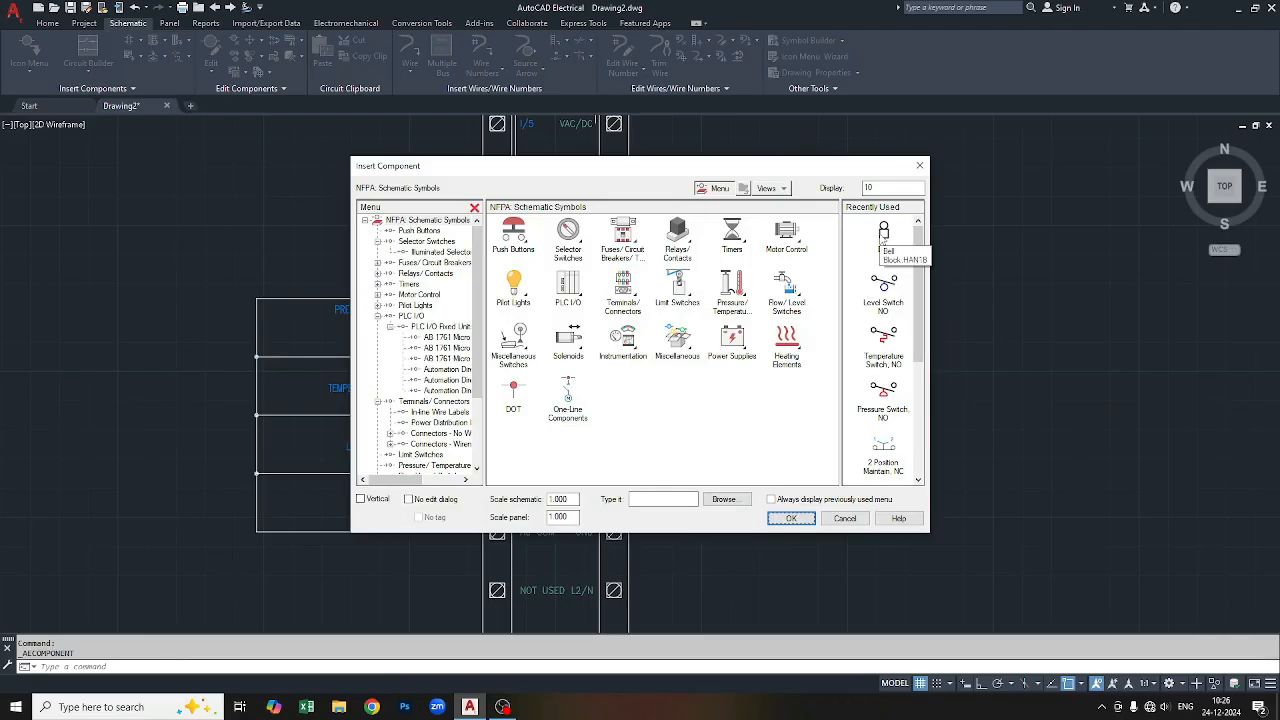
left_click(883, 238)
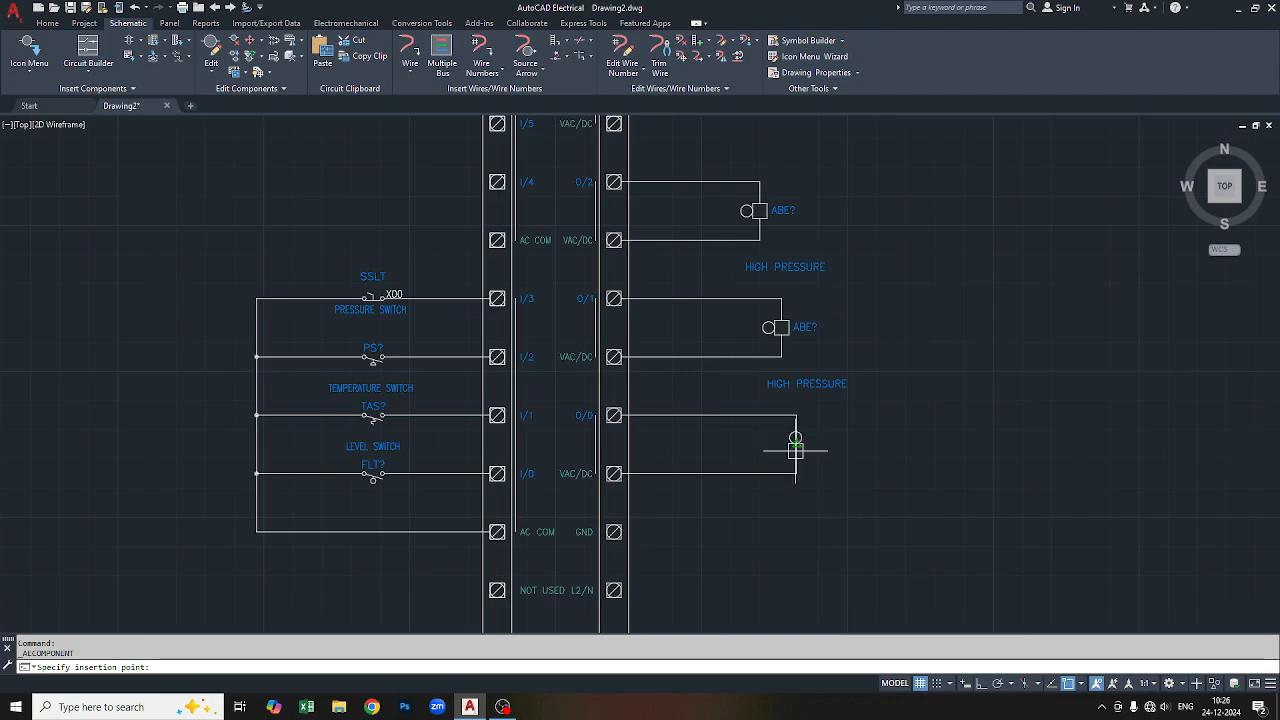
left_click(795, 447)
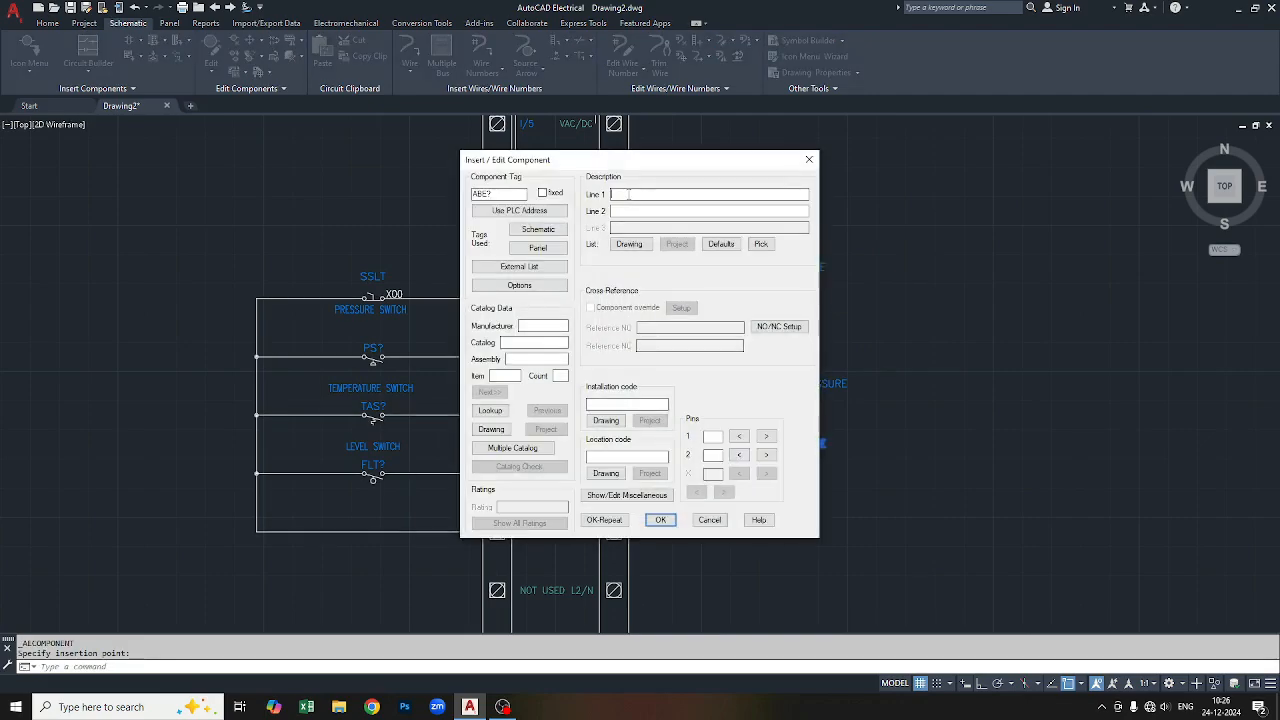
type("OVERFLOW")
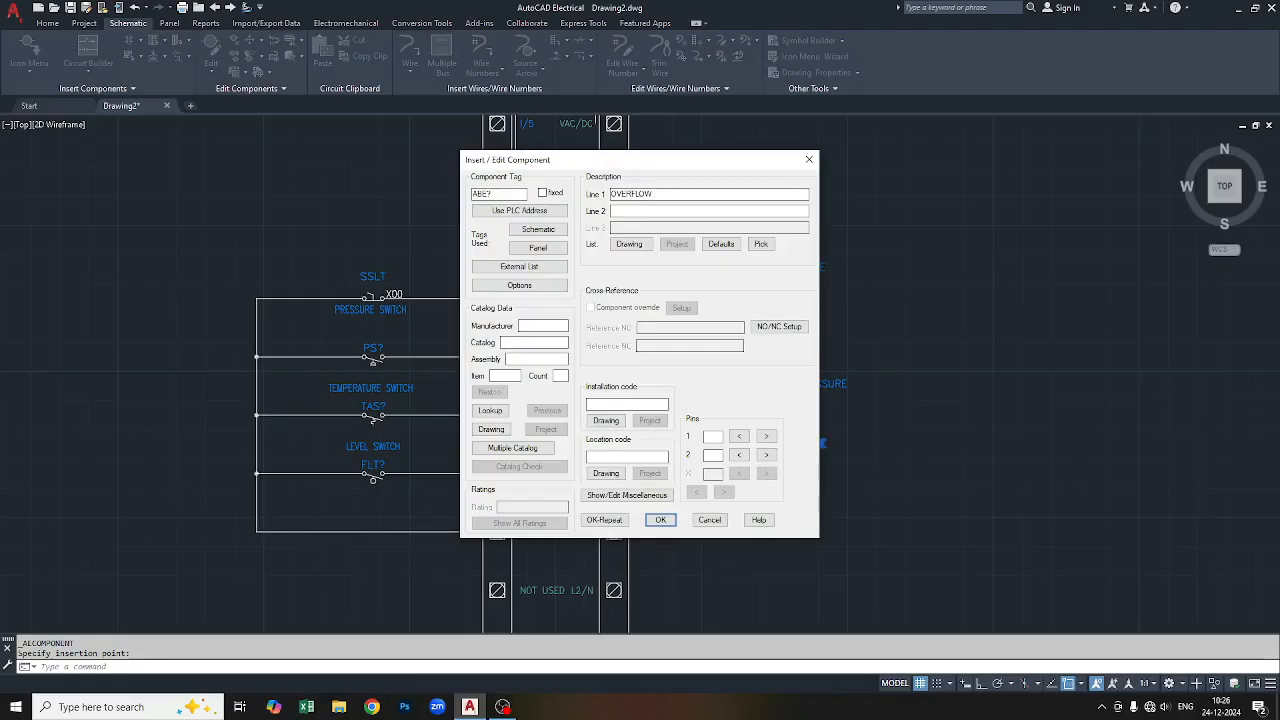
left_click(659, 519)
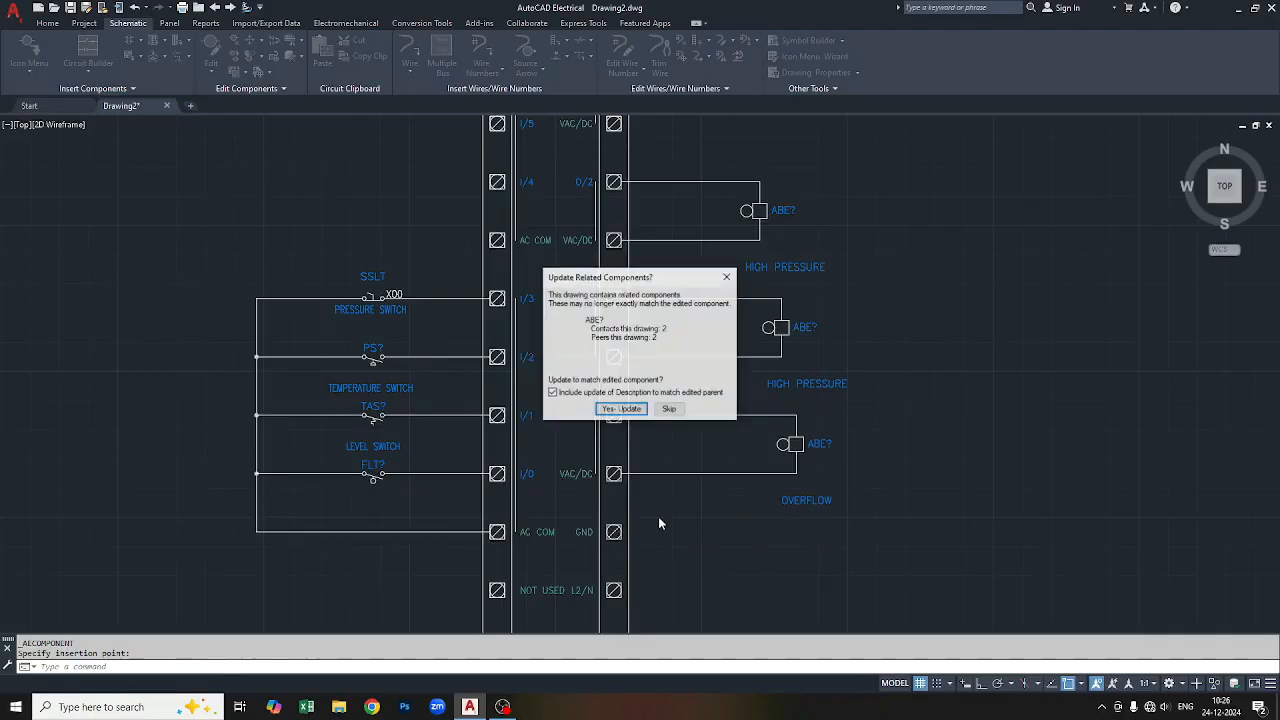
left_click(675, 413)
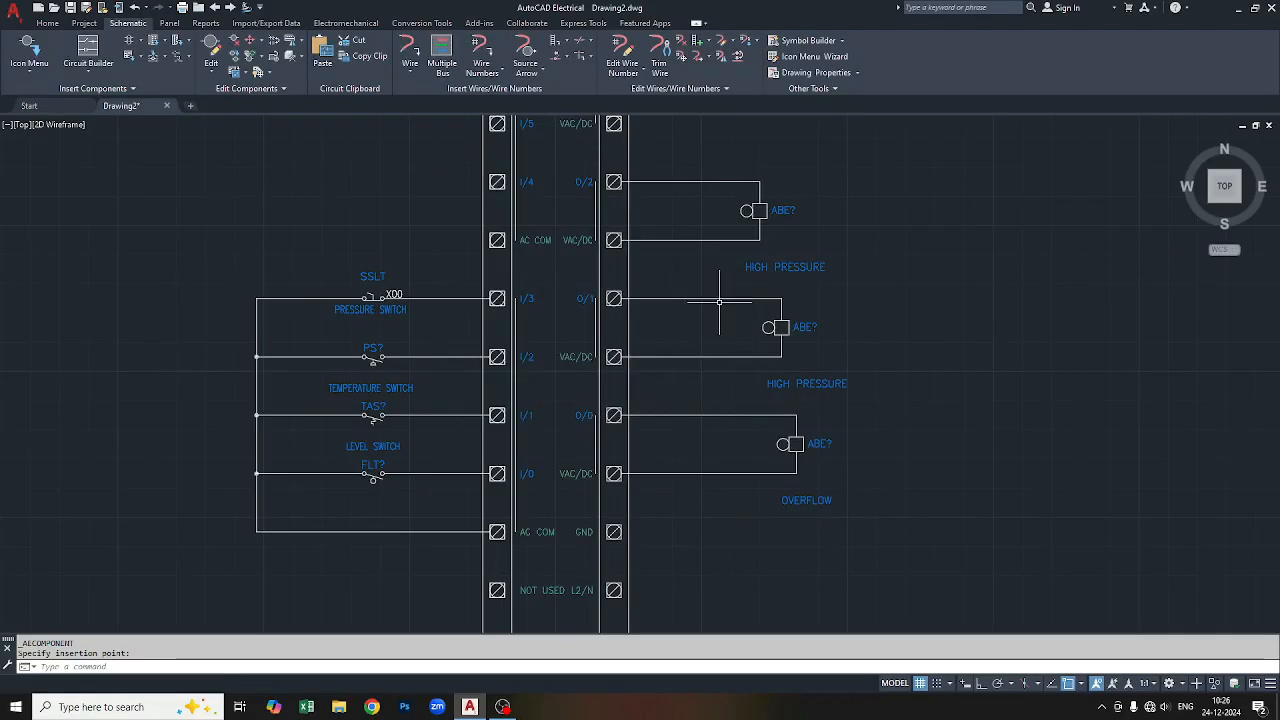
Set the O/2 bell's description to HIGH TEMPERATURE, skipping the update of related components.
left_click(775, 267)
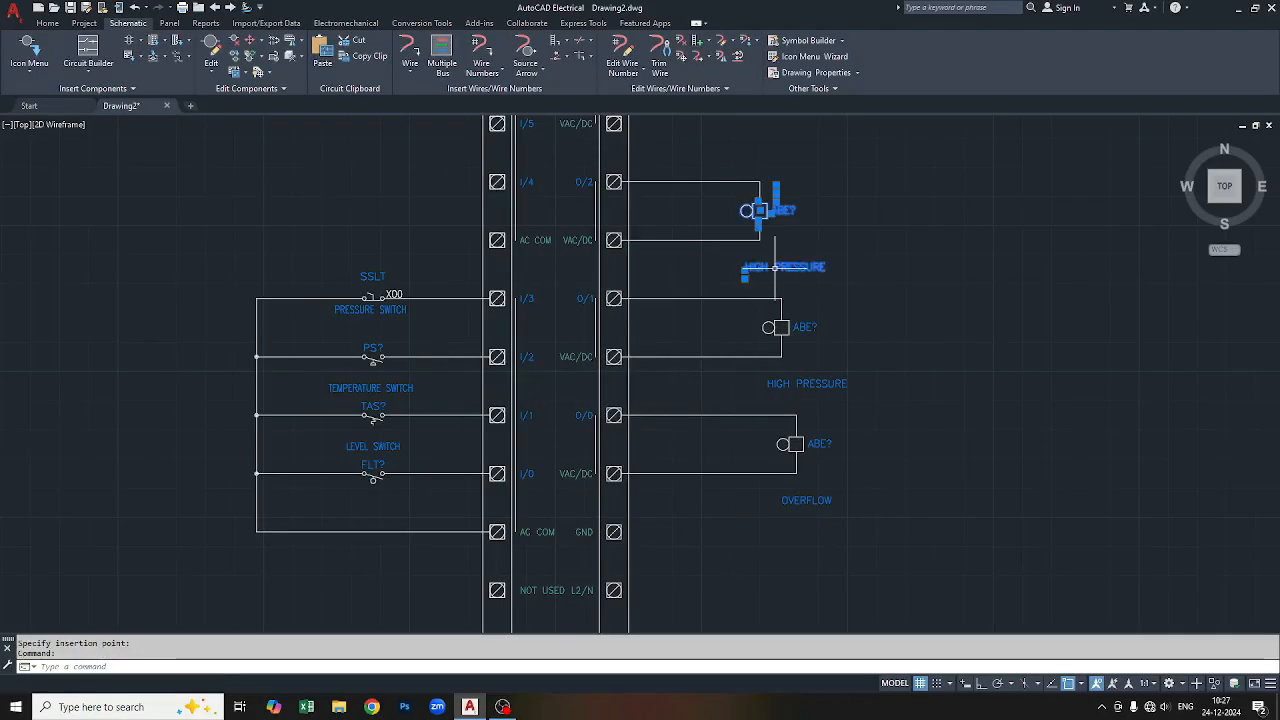
right_click(775, 269)
left_click(776, 229)
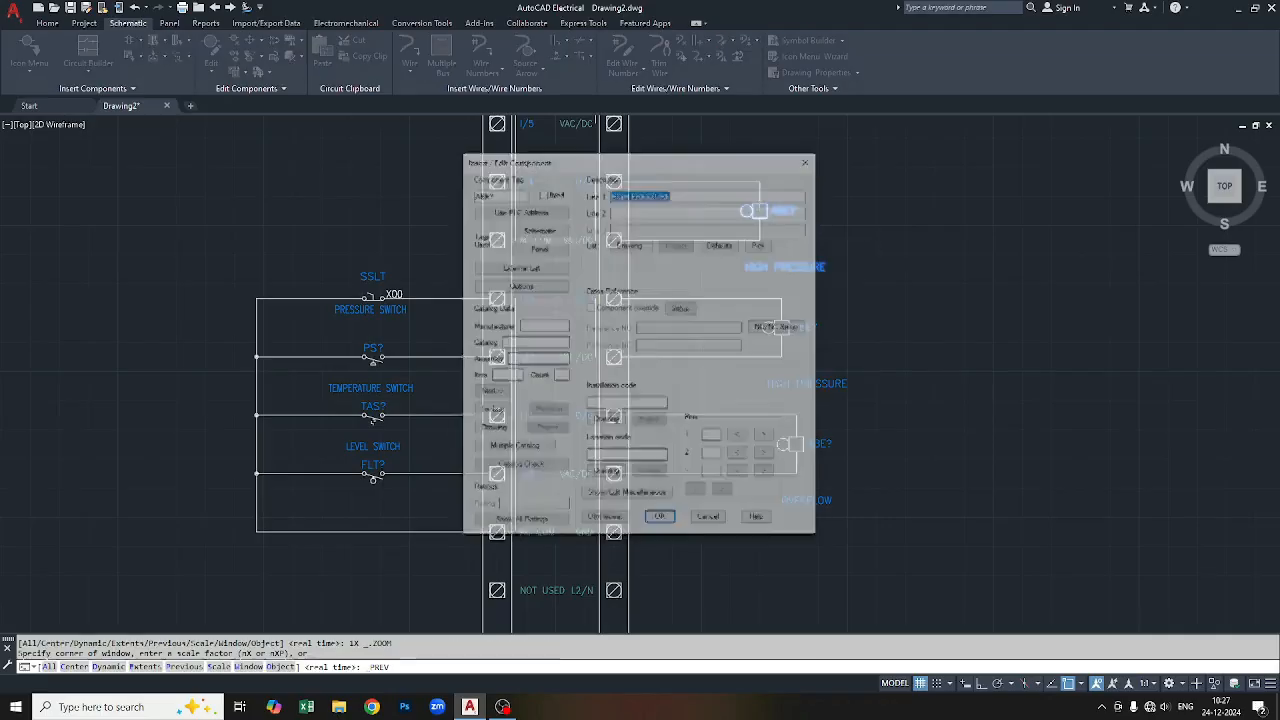
left_click(684, 193)
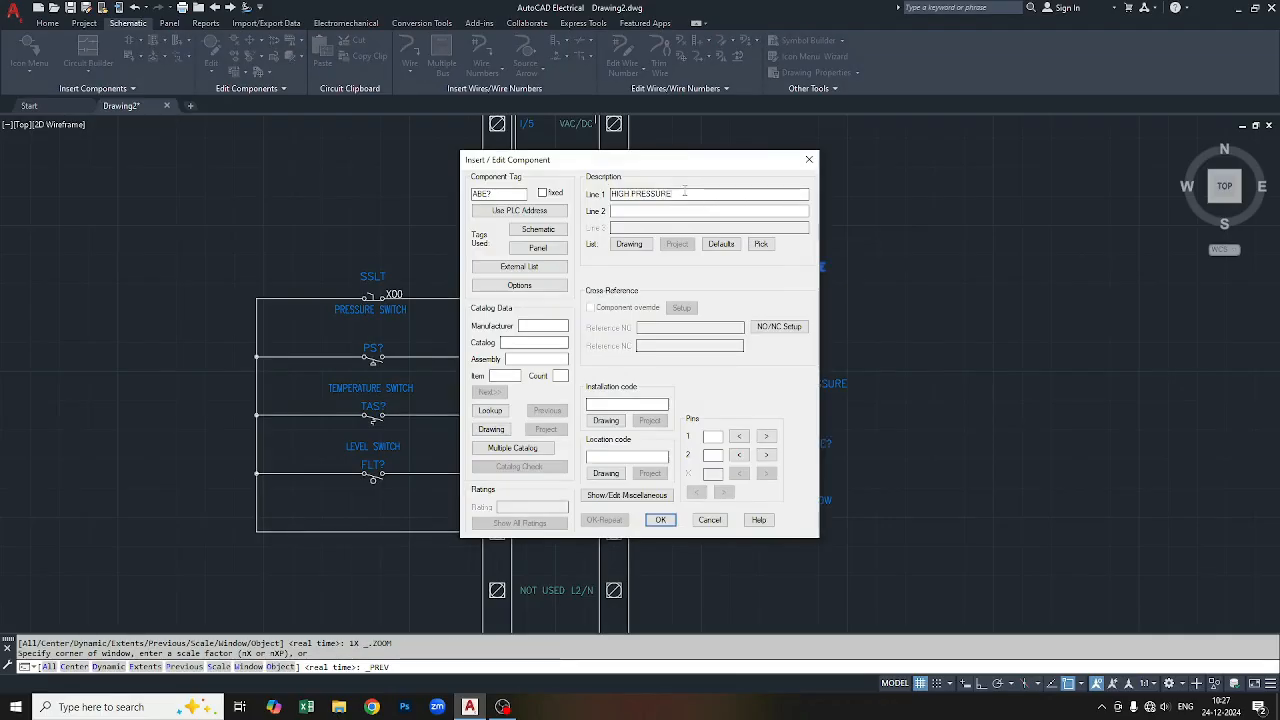
key("BackSpace")
key("BackSpace")
key("BackSpace")
key("BackSpace")
key("BackSpace")
key("BackSpace")
key("BackSpace")
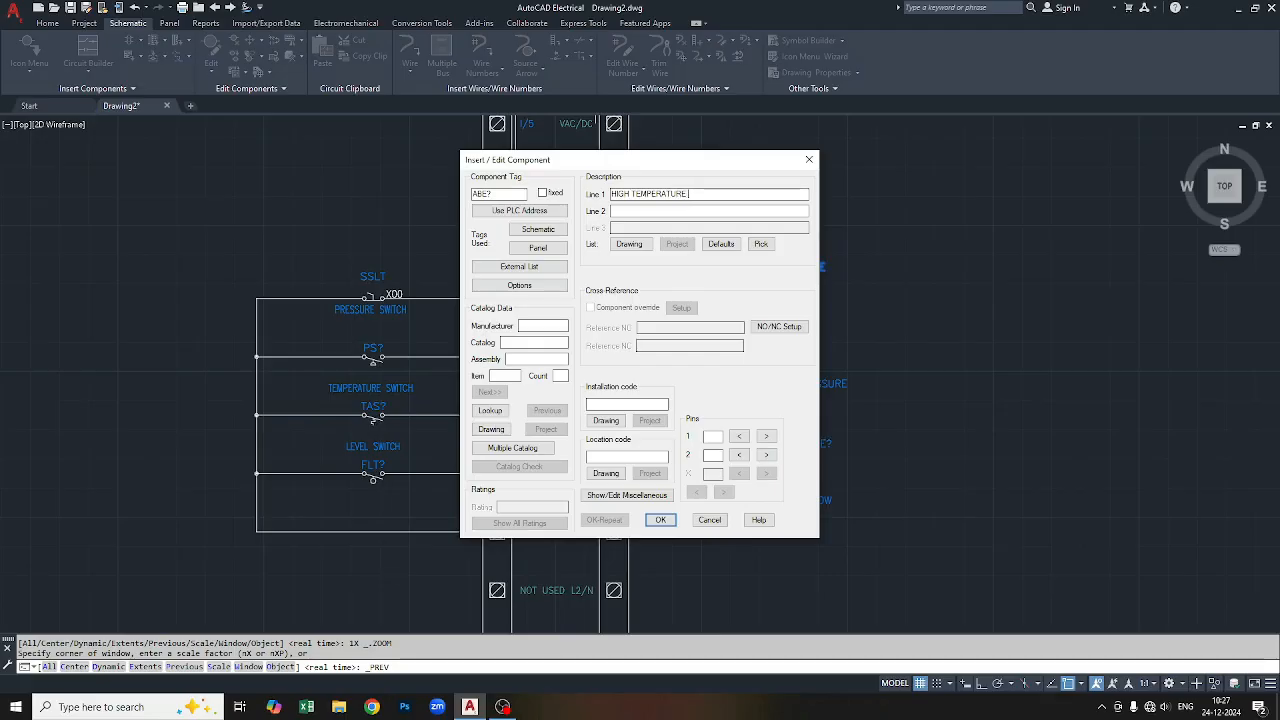
left_click(661, 521)
left_click(669, 409)
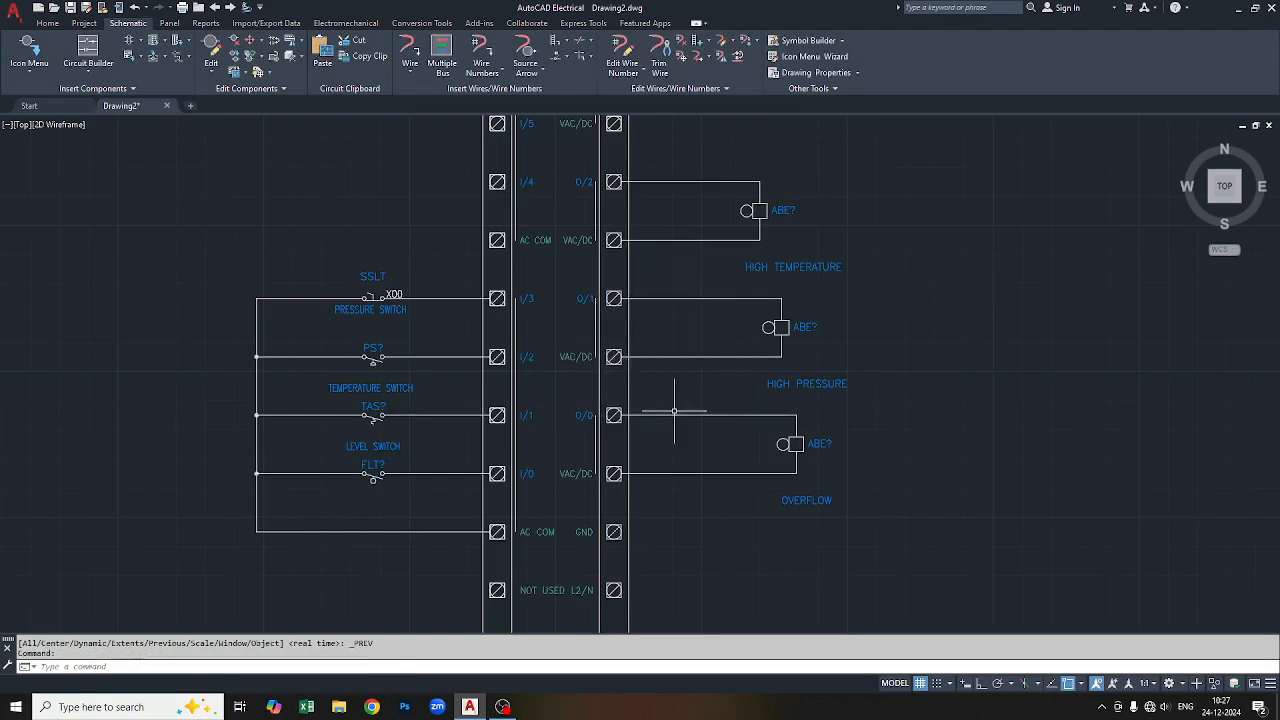
scroll(700, 534, "down", 3)
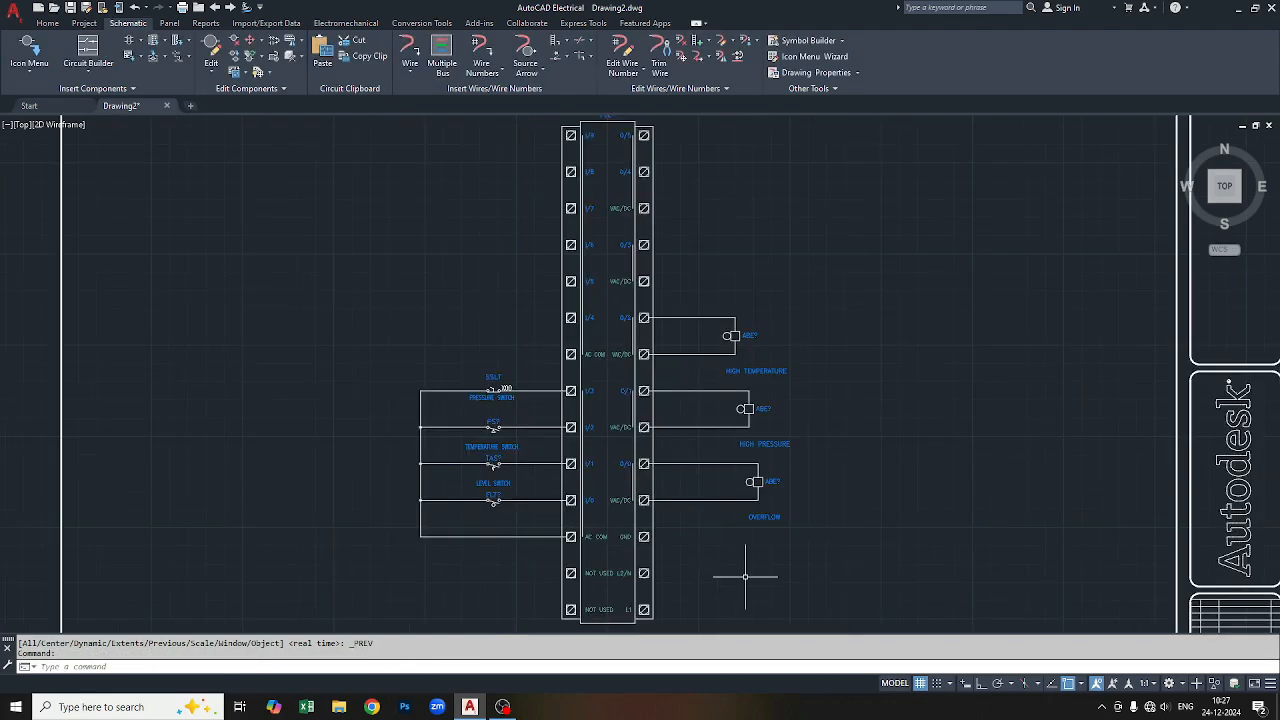
mouse_move(743, 571)
middle_mouse_down()
mouse_move(737, 517)
mouse_move(693, 443)
mouse_move(631, 443)
mouse_move(770, 443)
middle_mouse_up()
scroll(674, 449, "up", 4)
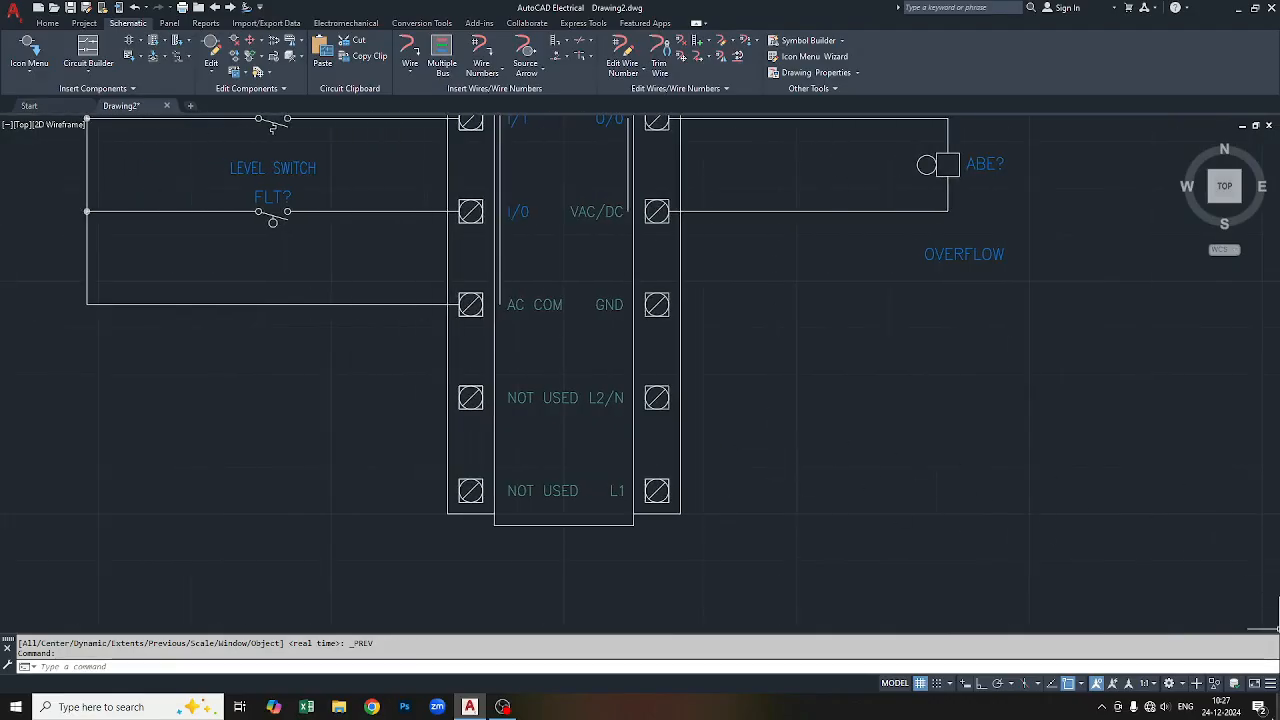
left_click(30, 73)
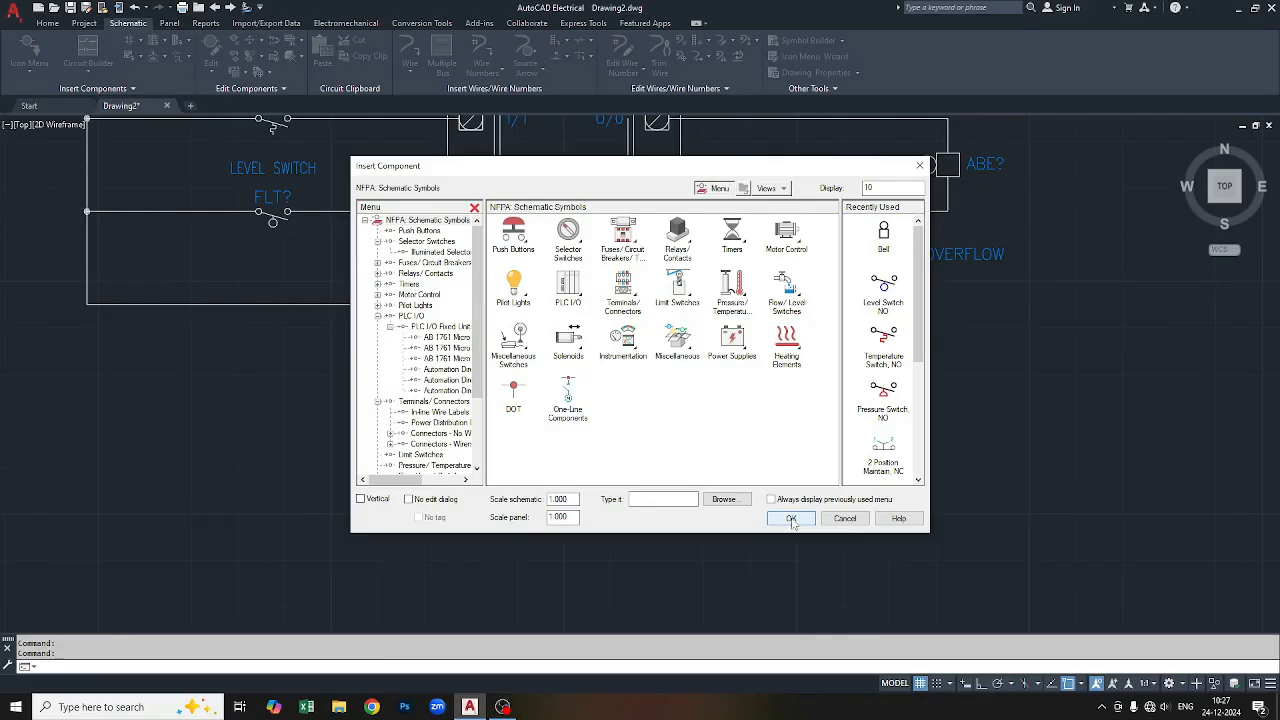
left_click(791, 519)
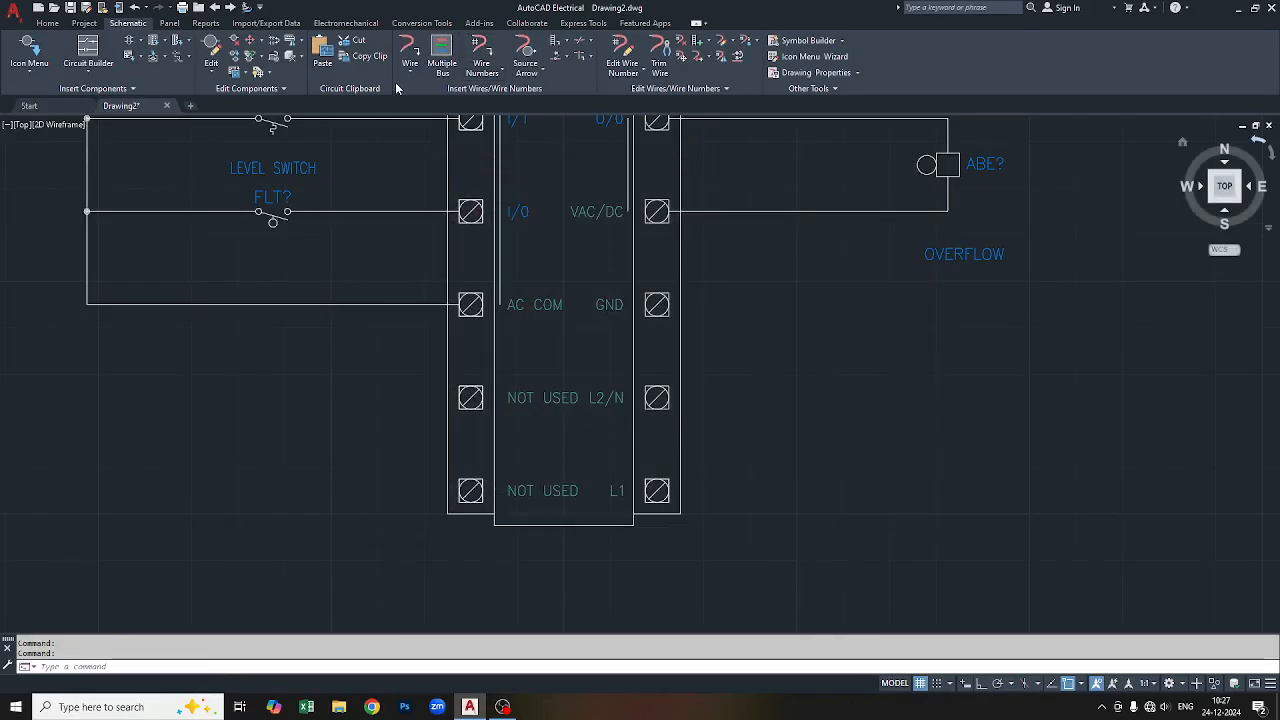
Run a two-wire Multiple Bus horizontally from the PLC's L2/N and L1 terminals, starting at the component.
left_click(447, 65)
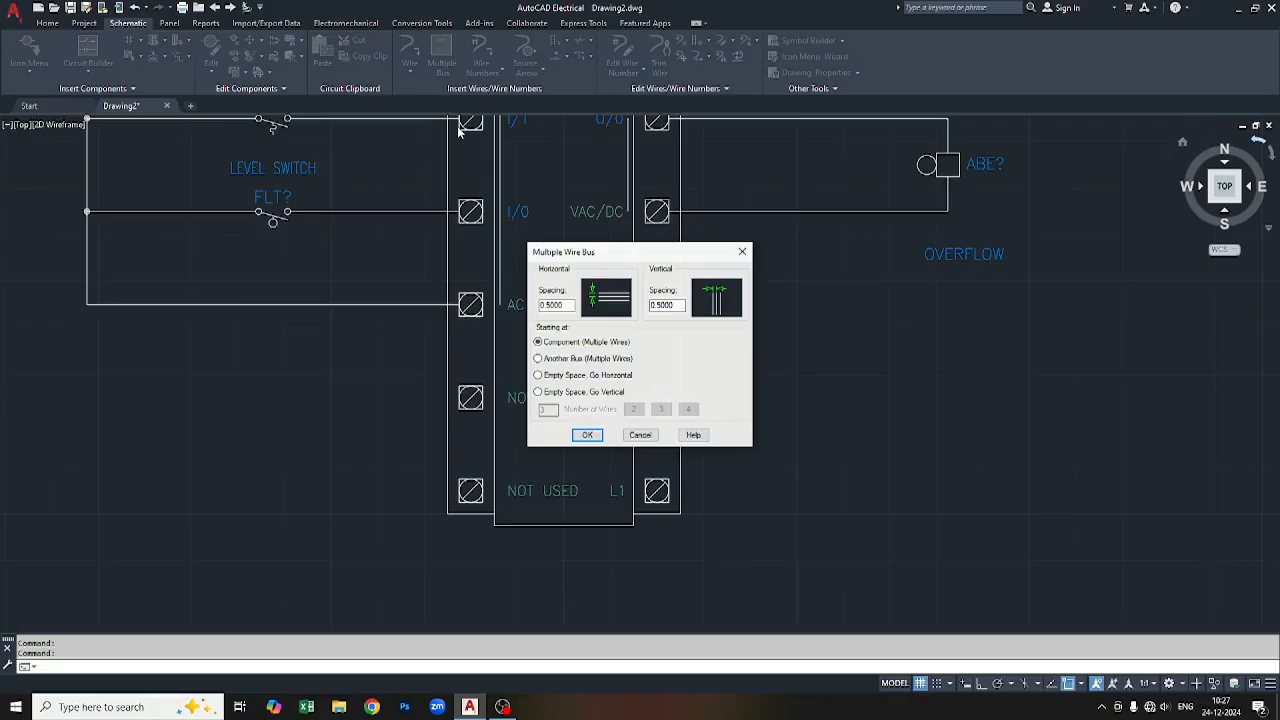
left_click(590, 432)
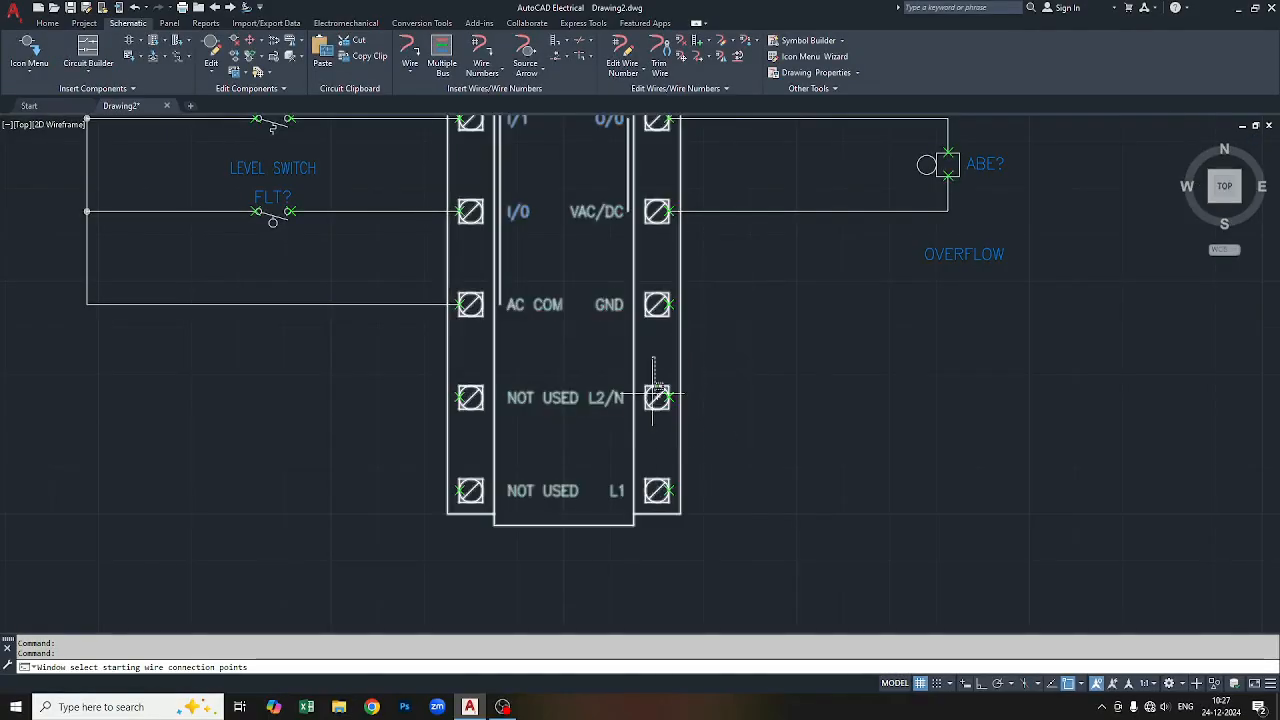
left_click(646, 352)
left_click(710, 515)
key("Return")
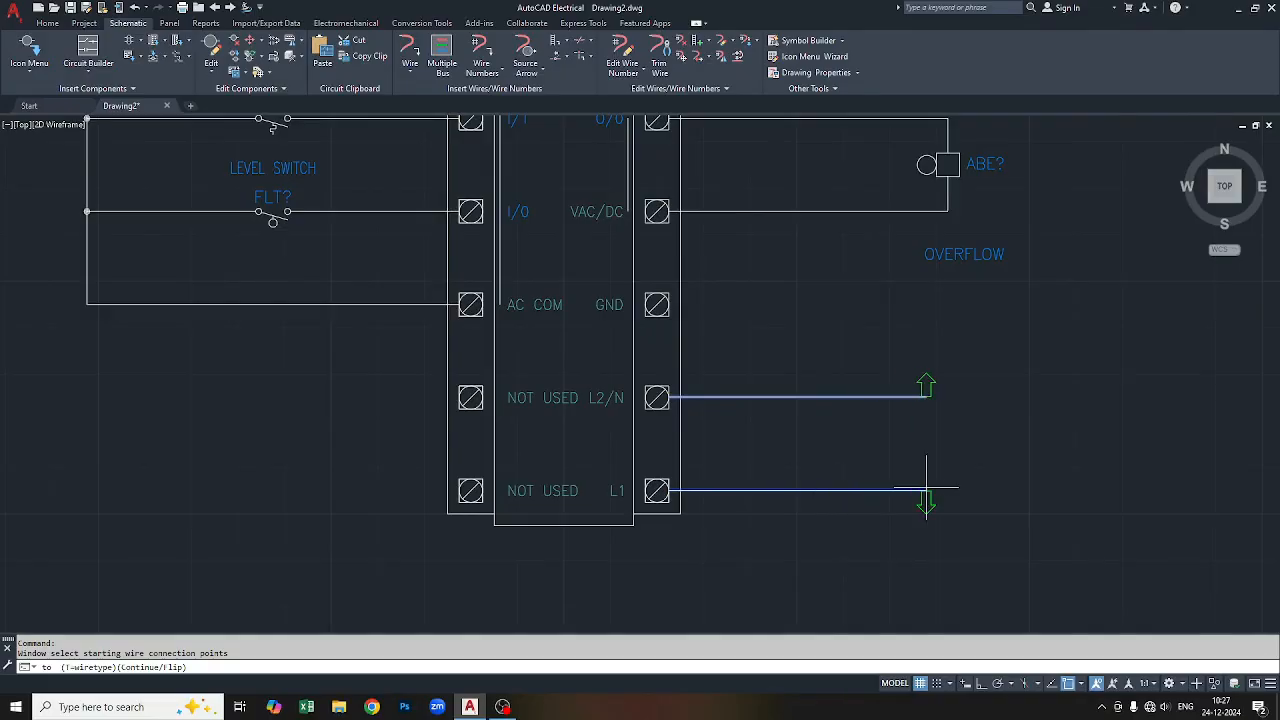
left_click(926, 488)
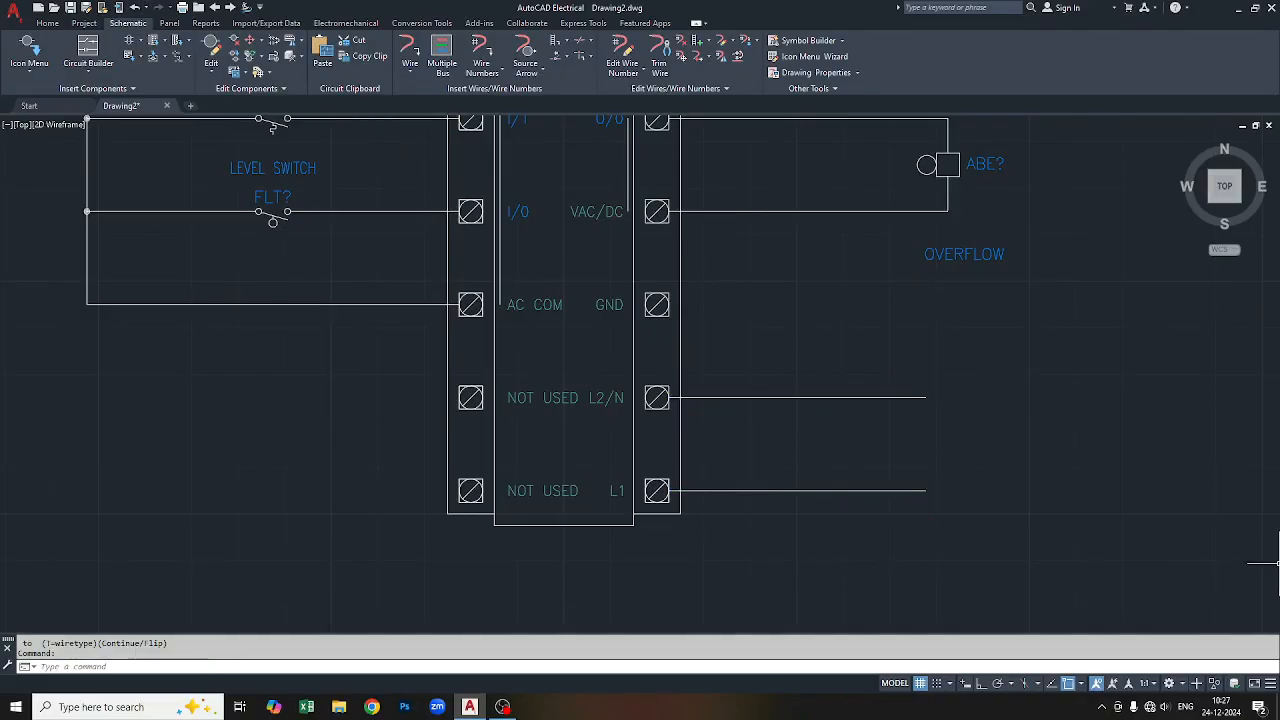
Insert a Power Source 1 Phase at the free end of the L2/N wire with the description 3KVA POWER.
left_click(29, 71)
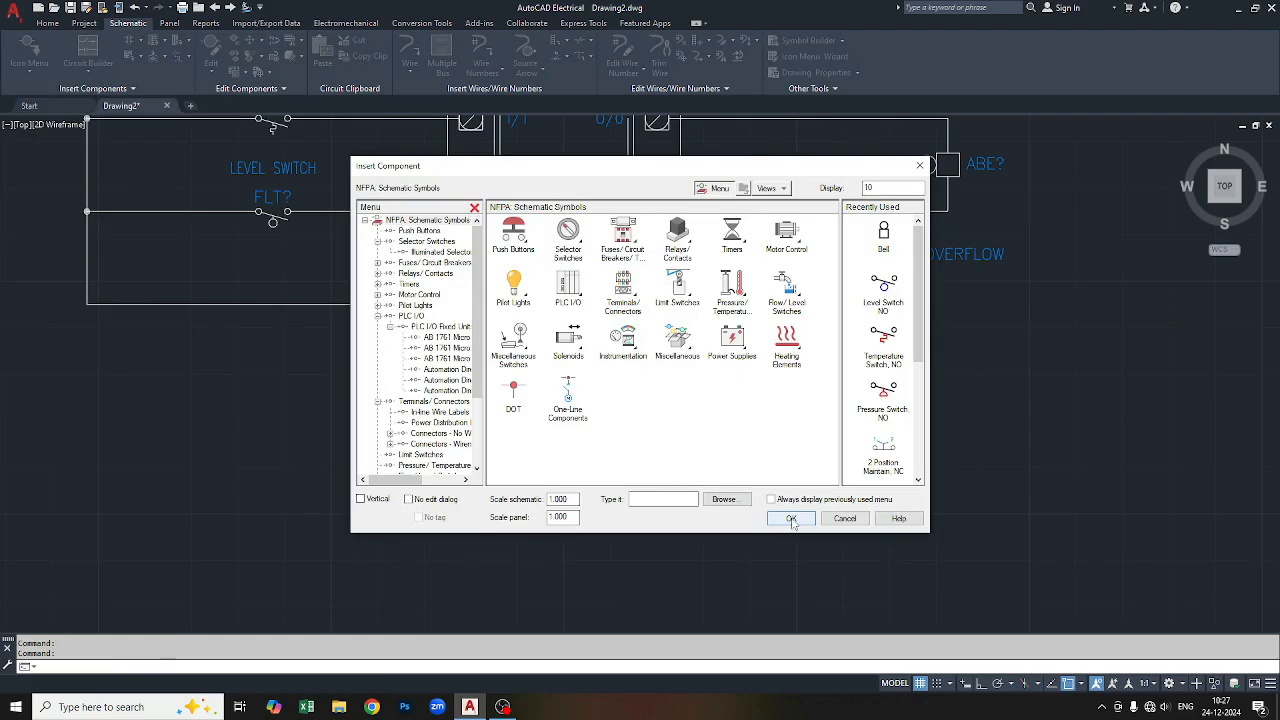
left_click(743, 347)
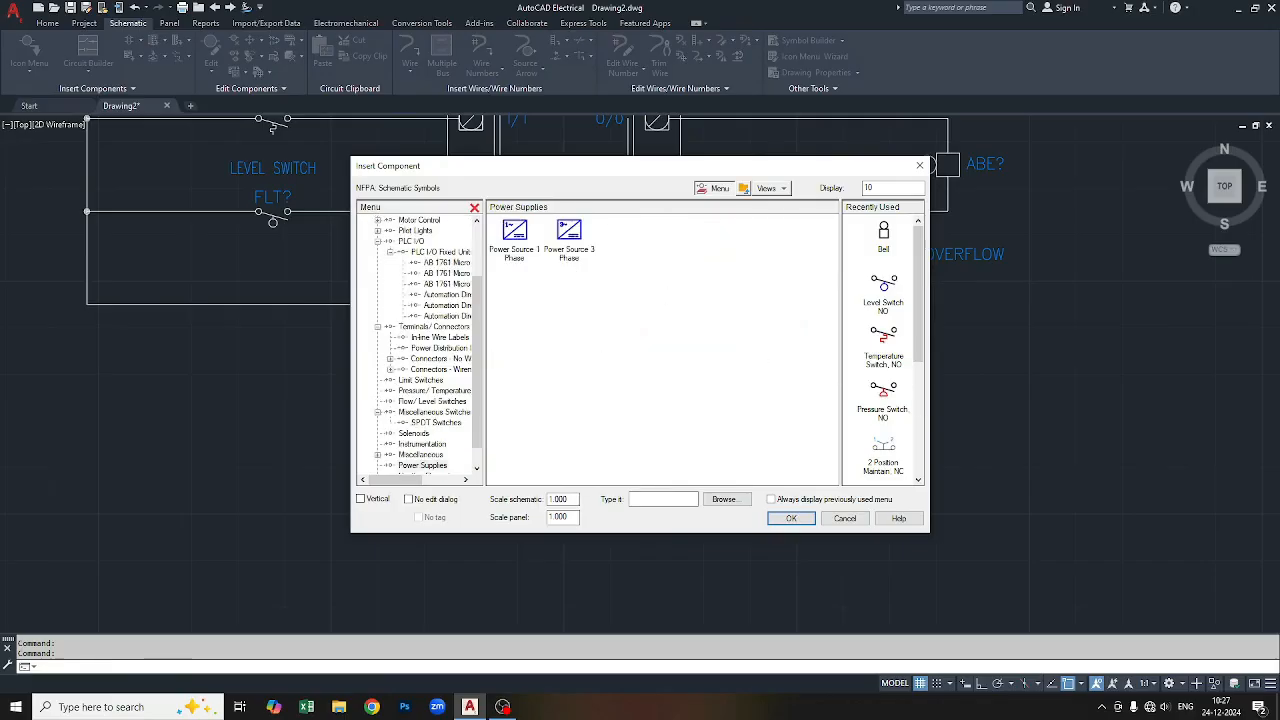
left_click(514, 236)
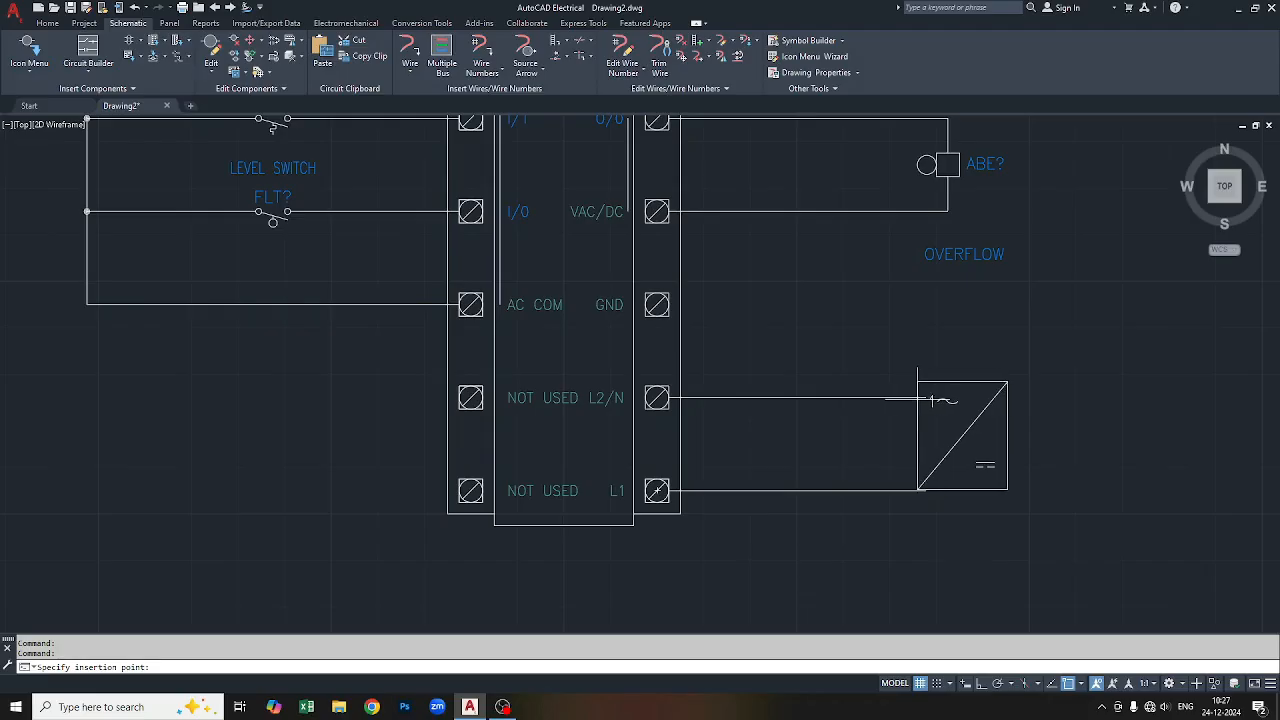
left_click(926, 397)
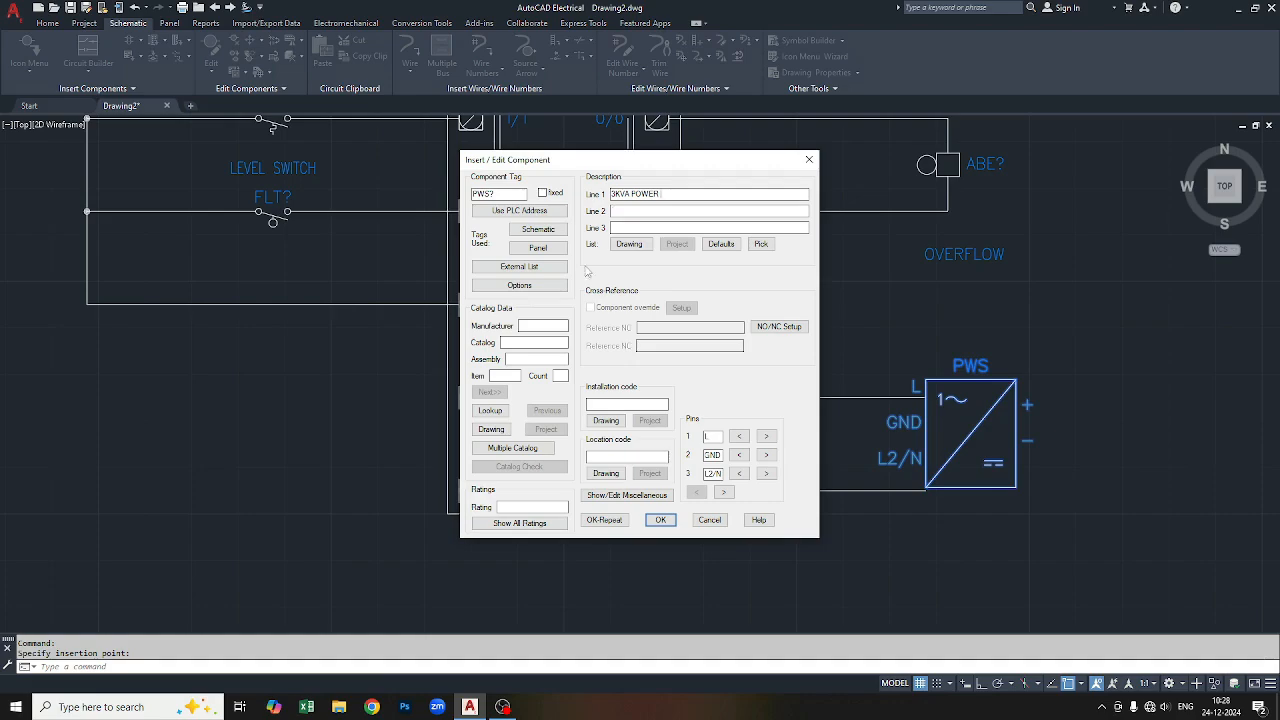
left_click(661, 521)
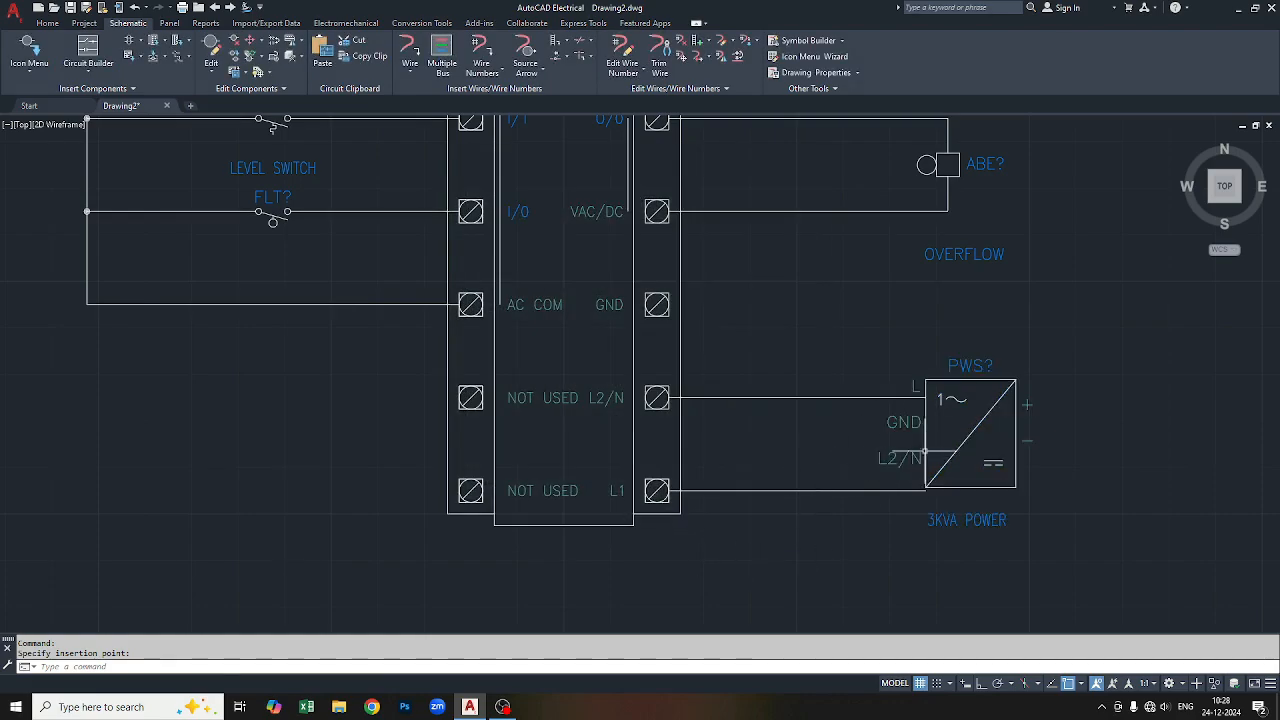
left_click(440, 66)
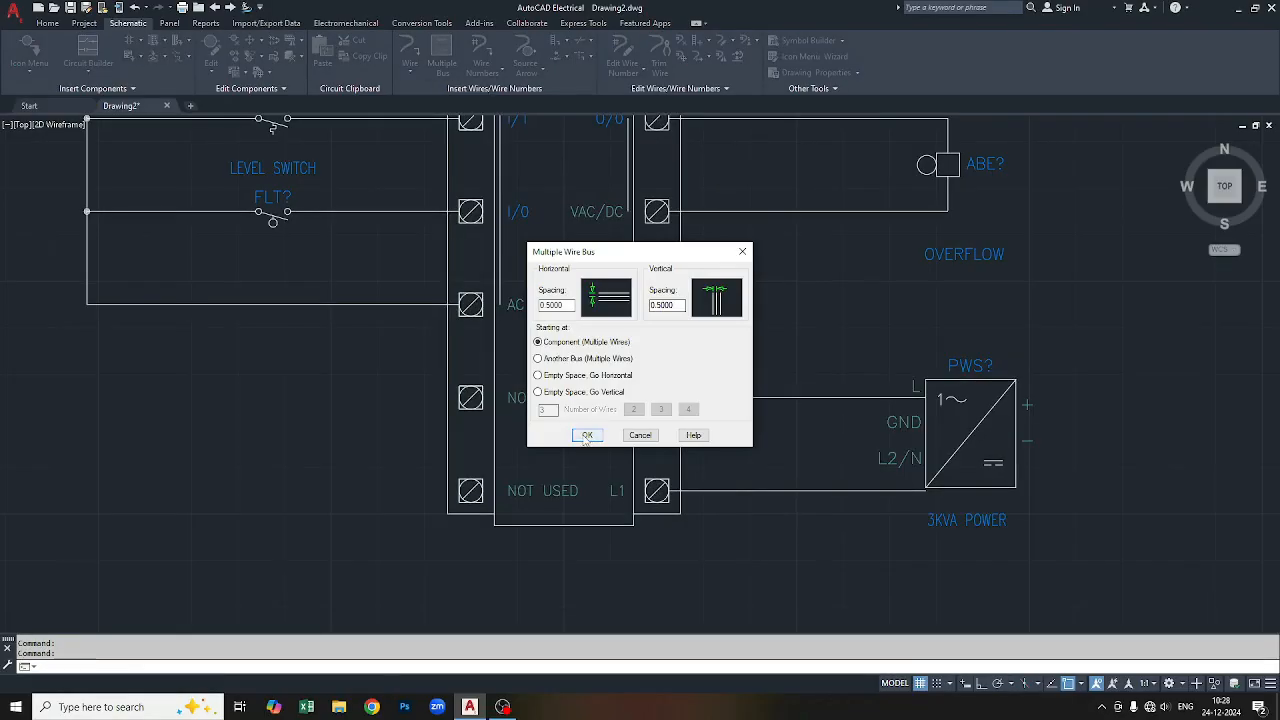
left_click(587, 435)
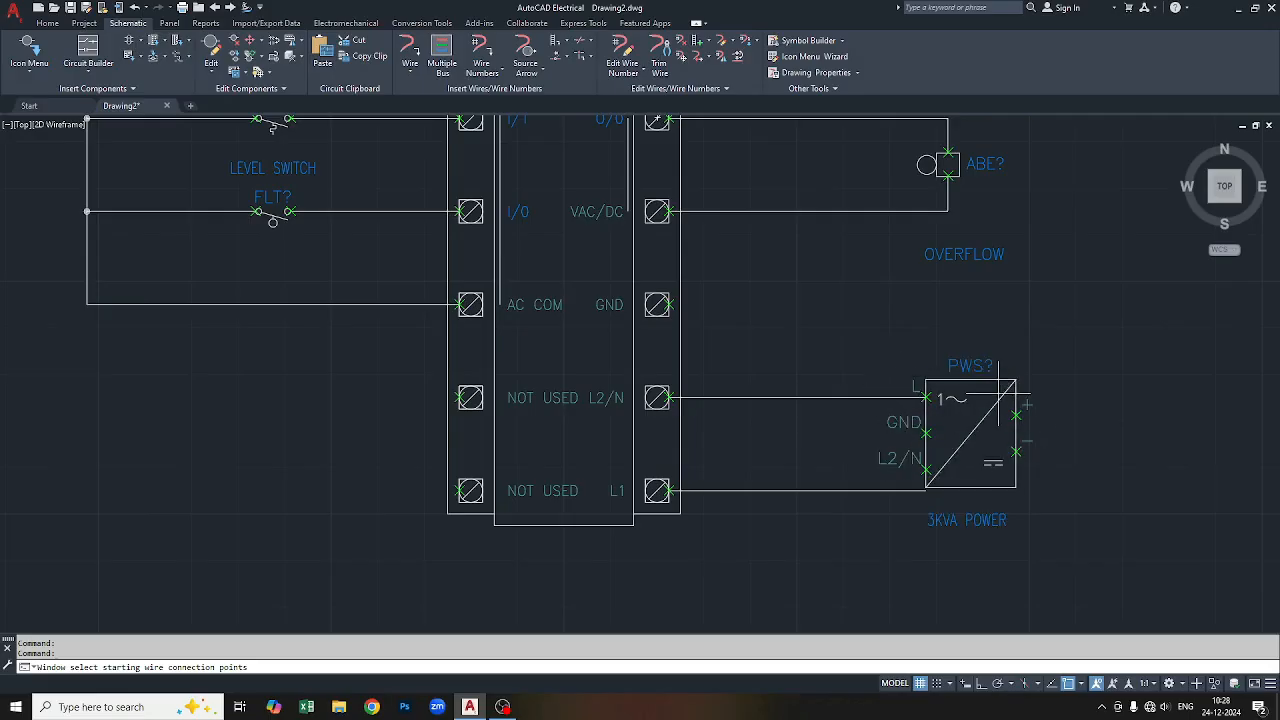
left_click(998, 393)
left_click(1006, 503)
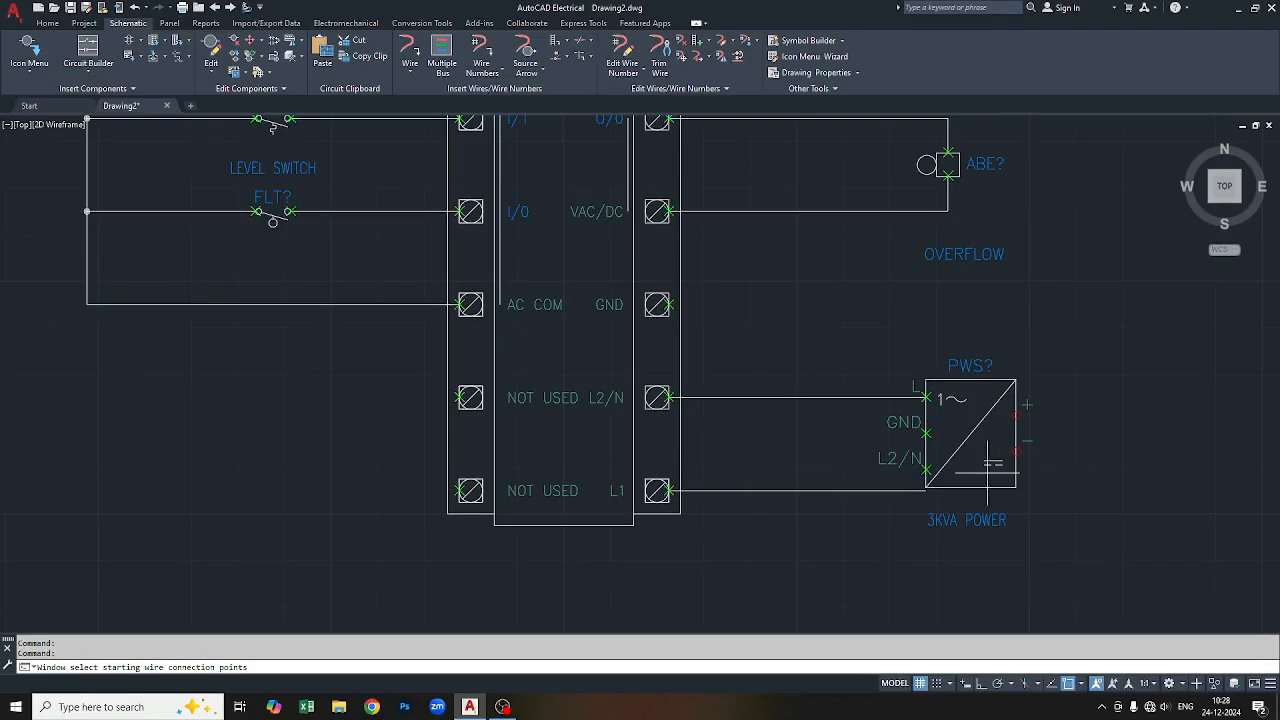
key("Return")
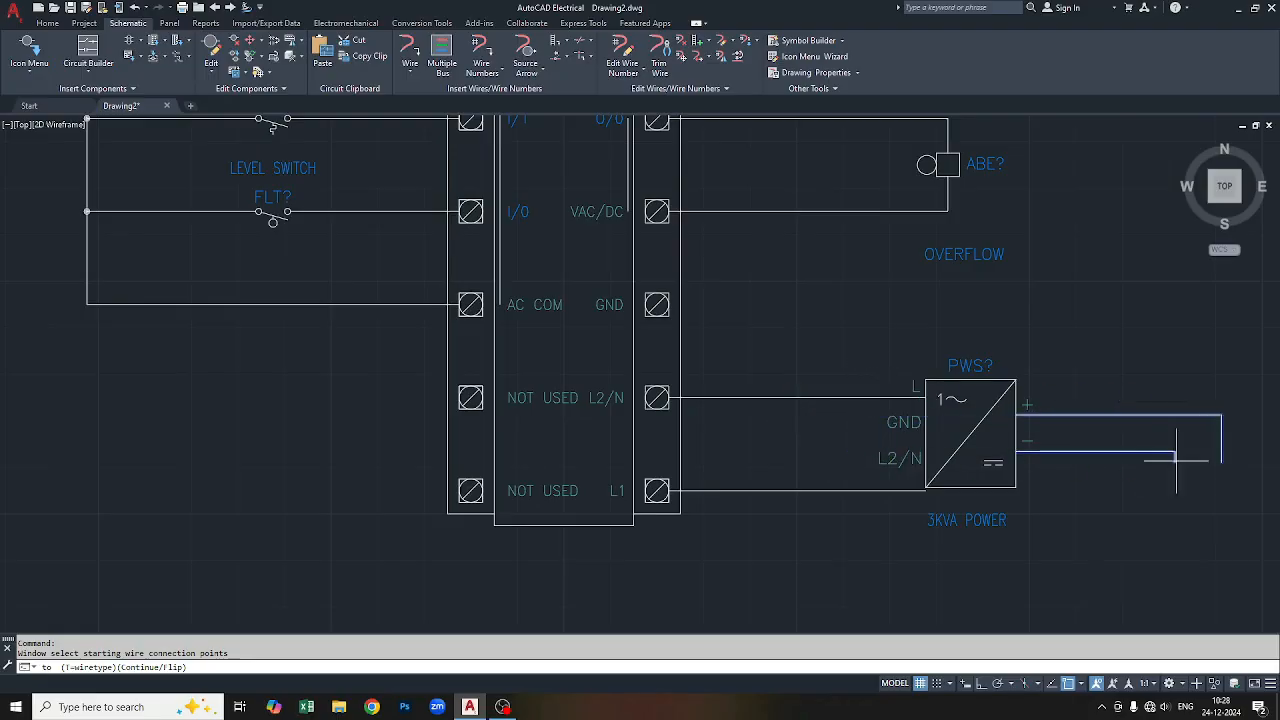
key("Escape")
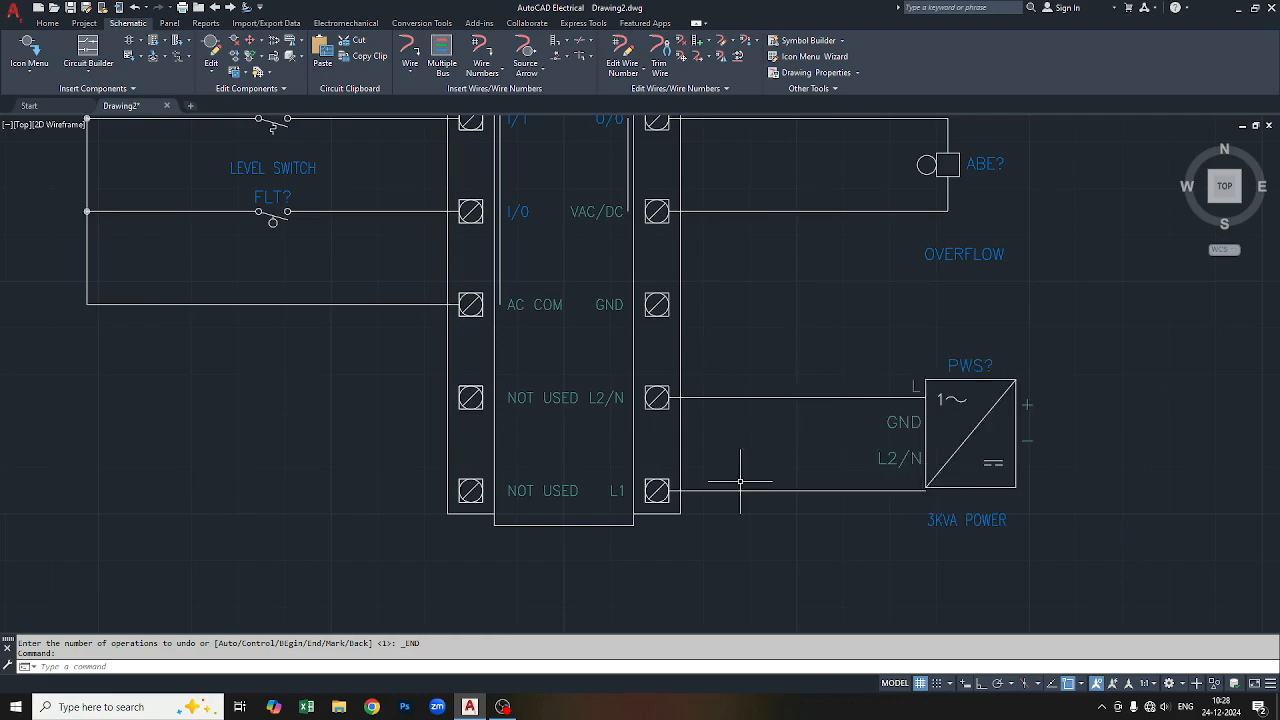
Delete the two wires running from the L2/N and L1 terminals to the power source.
left_click(892, 388)
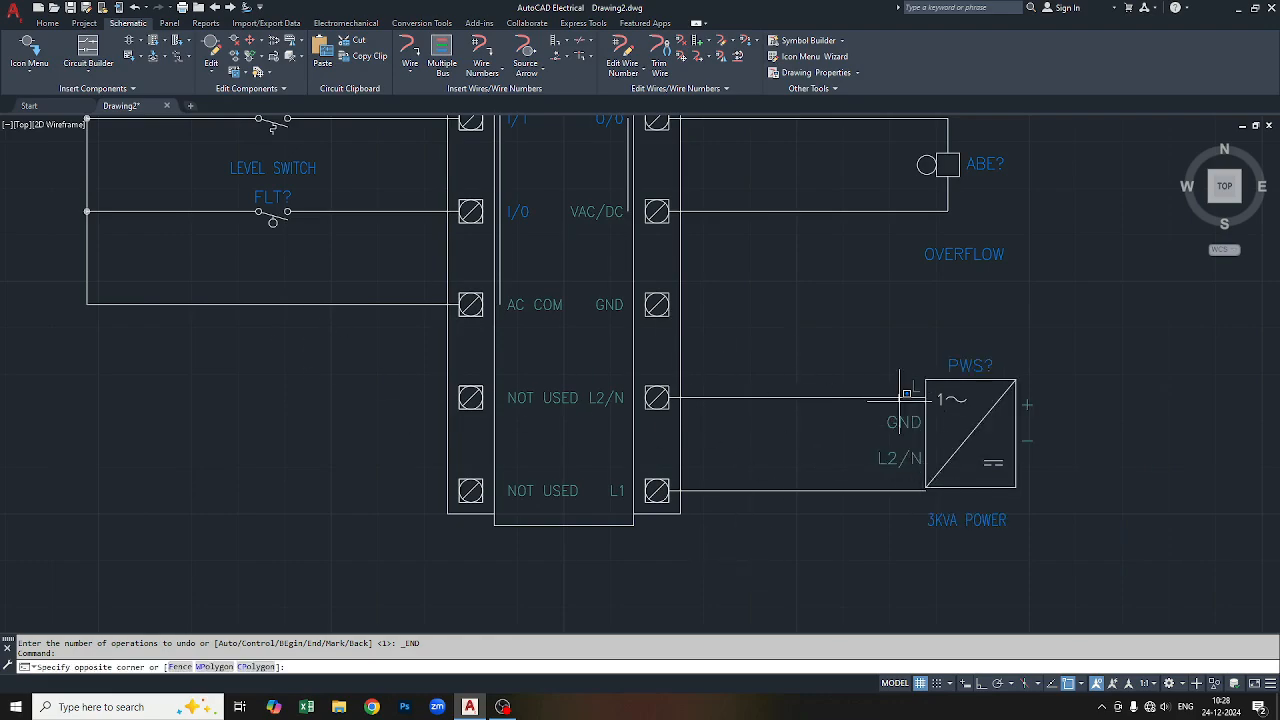
left_click(891, 403)
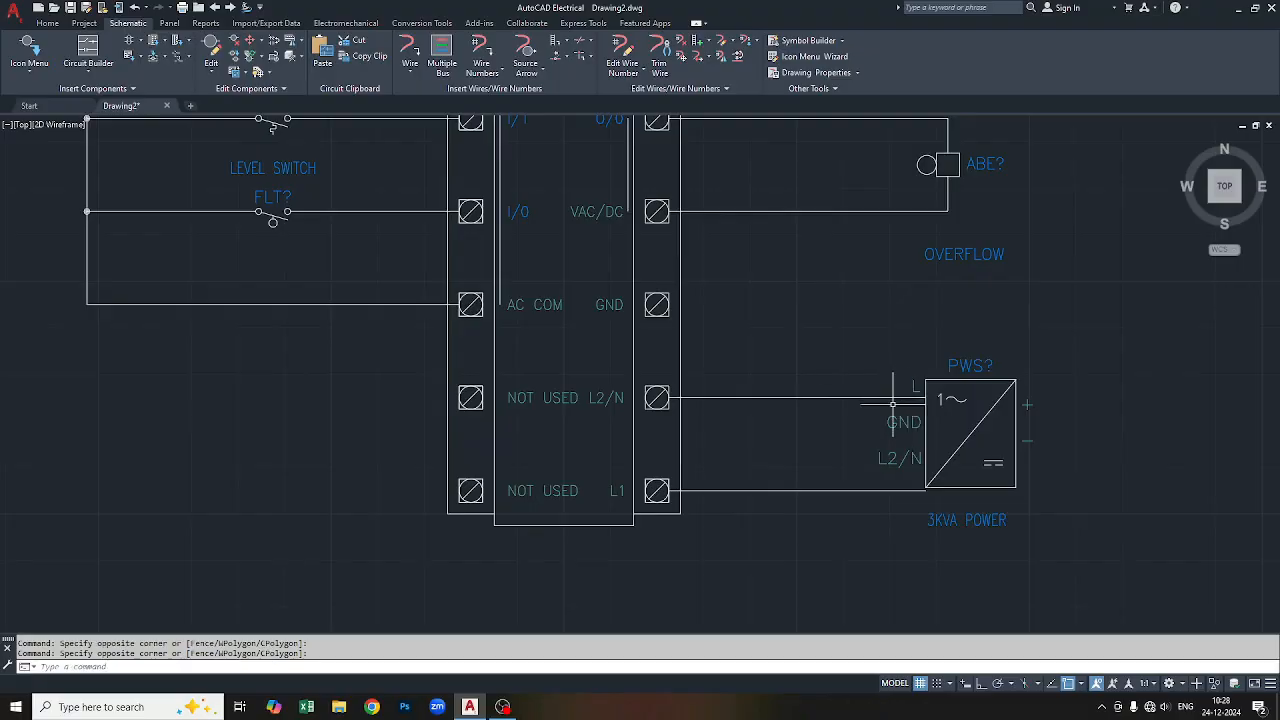
left_click(886, 390)
left_click(883, 396)
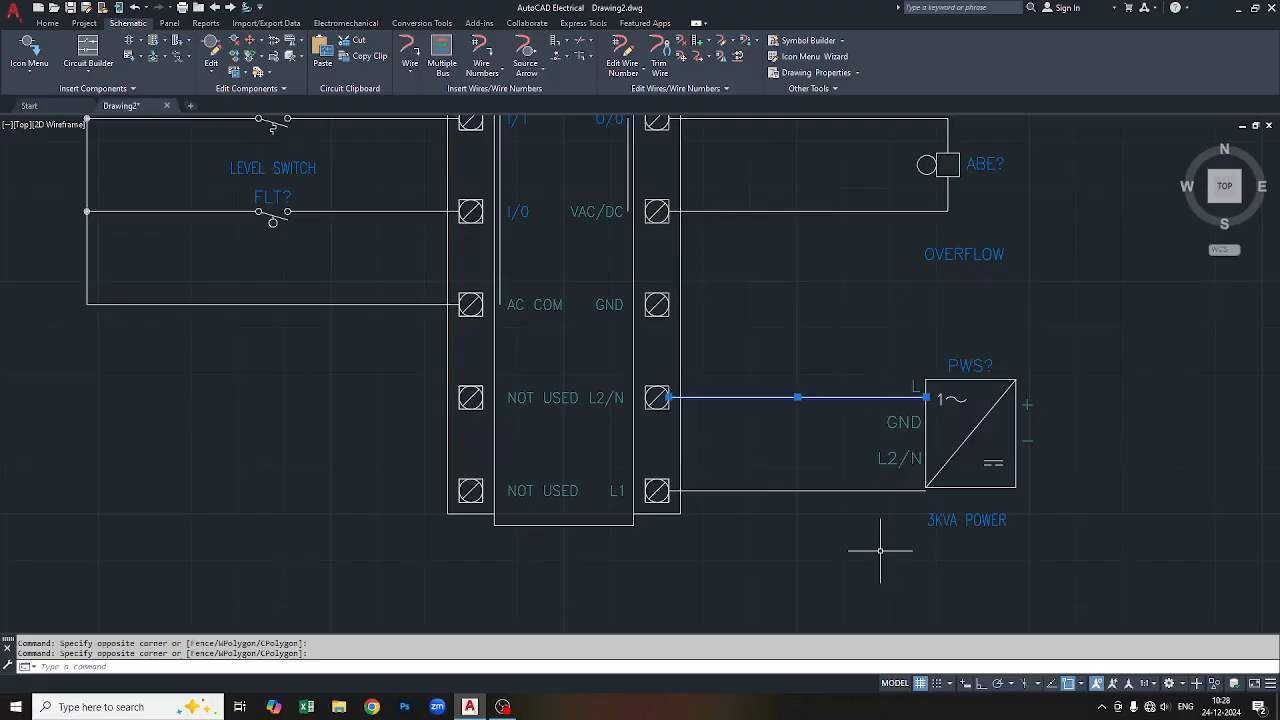
key("Delete")
left_click(921, 486)
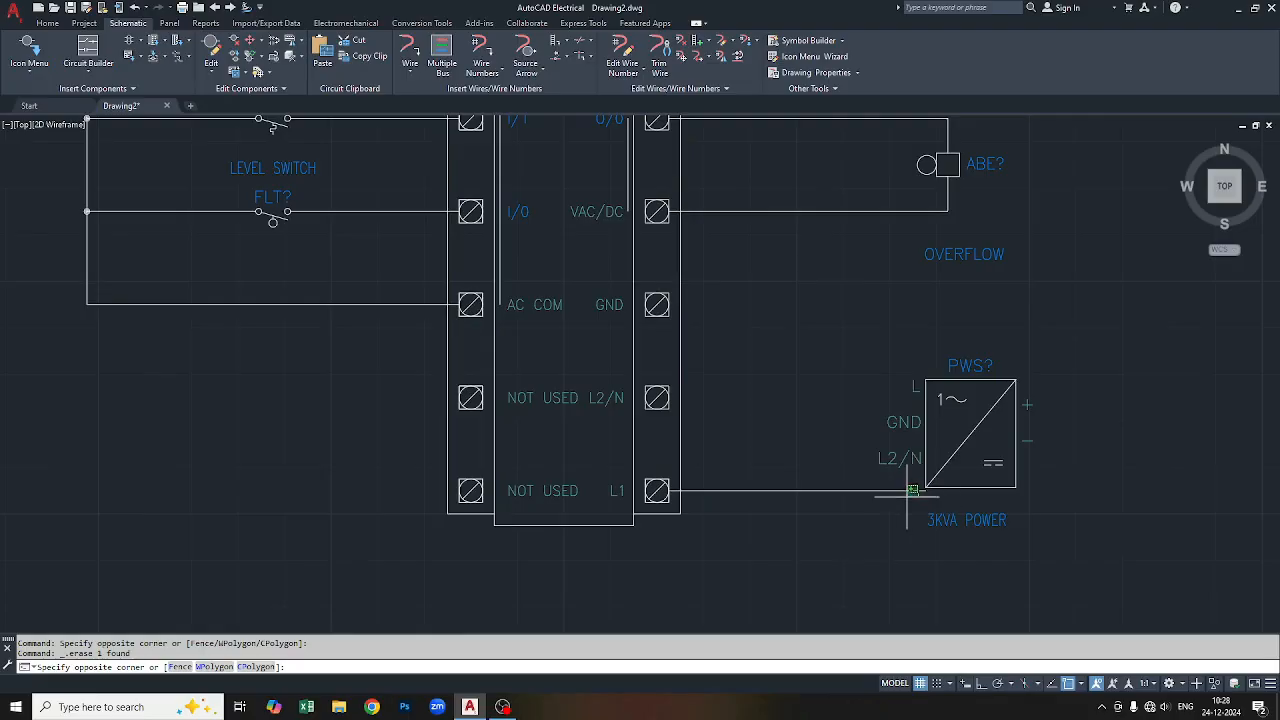
left_click(912, 501)
key("Delete")
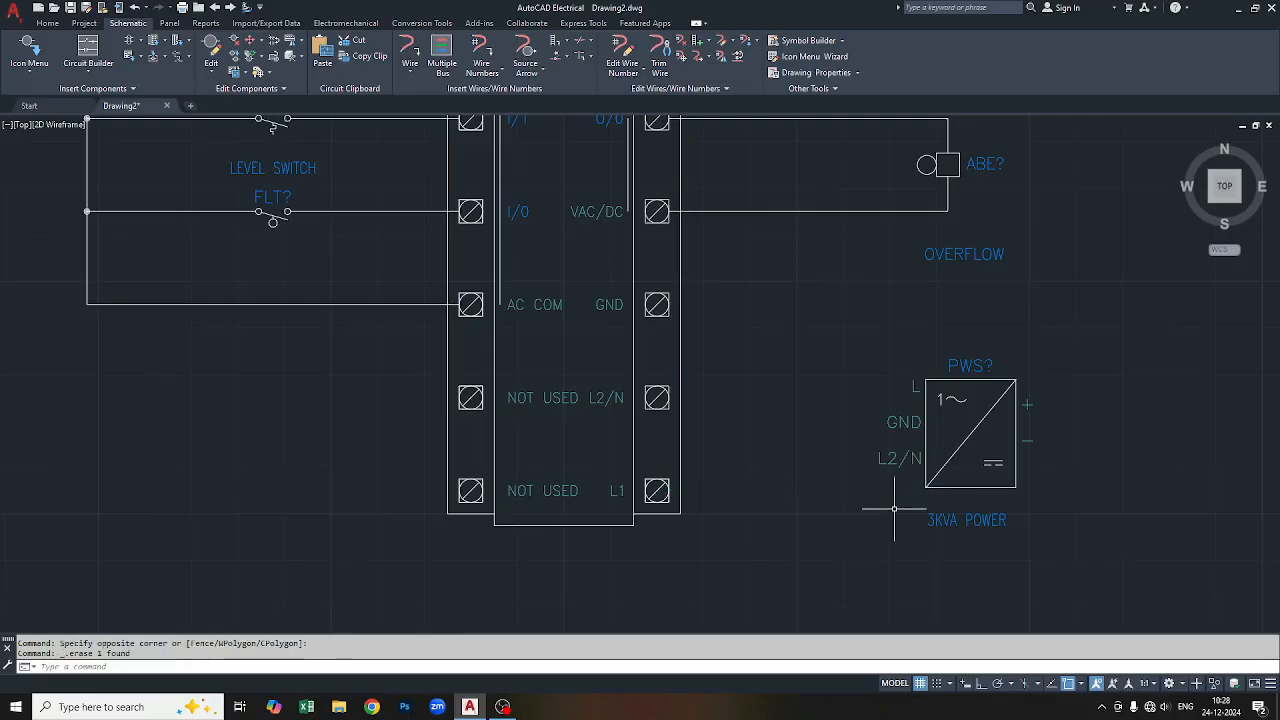
Draw two short parallel wires outward from the power source's + and − terminals with a component-based Multiple Bus.
left_click(440, 68)
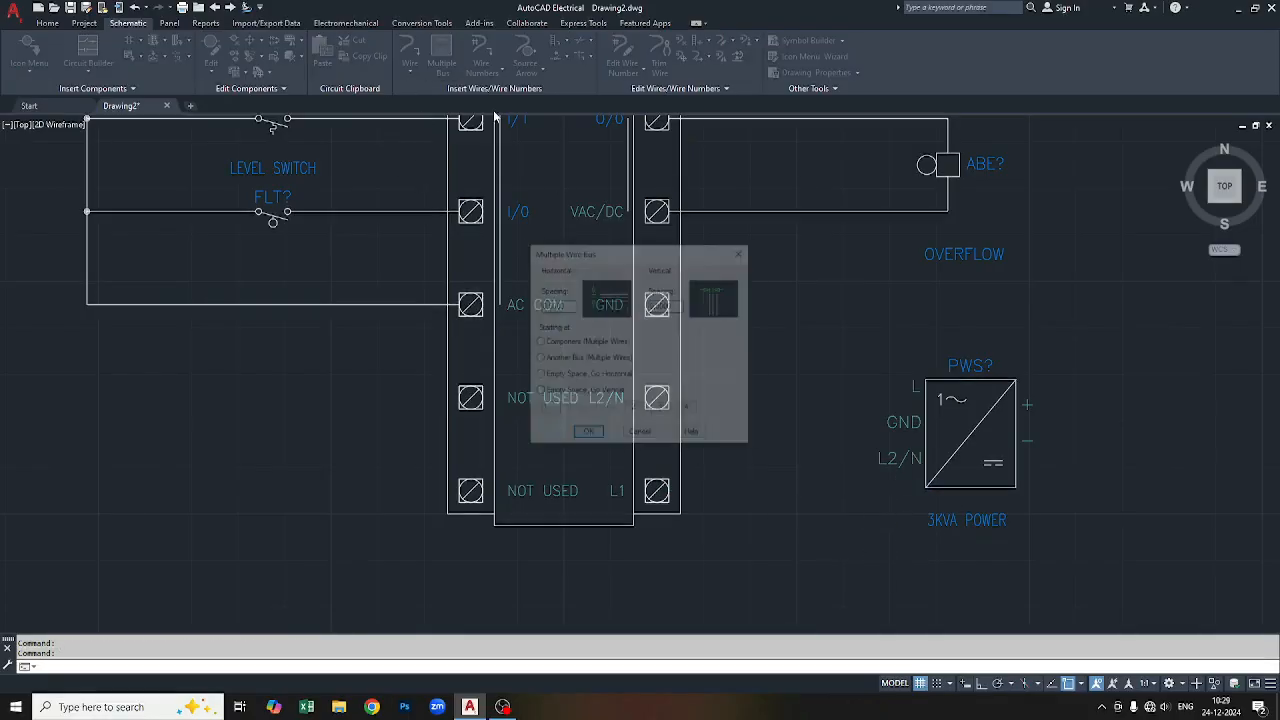
left_click(587, 435)
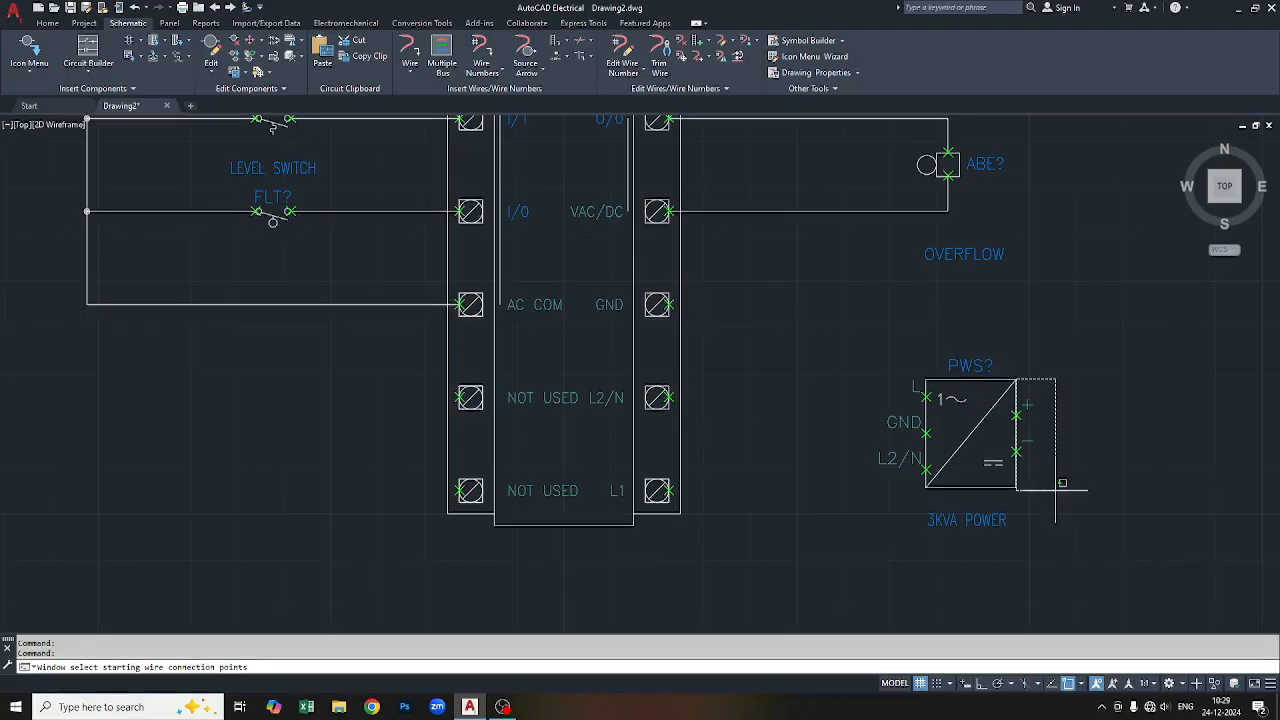
key("Return")
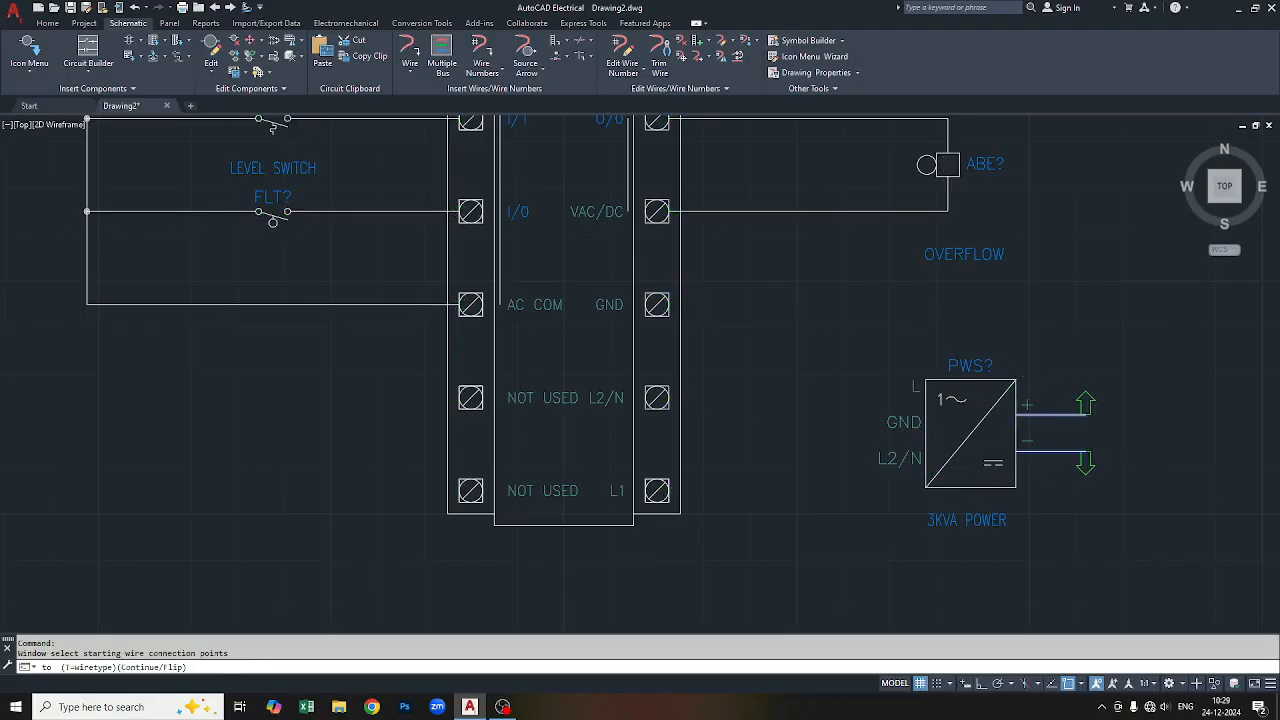
left_click(1082, 448)
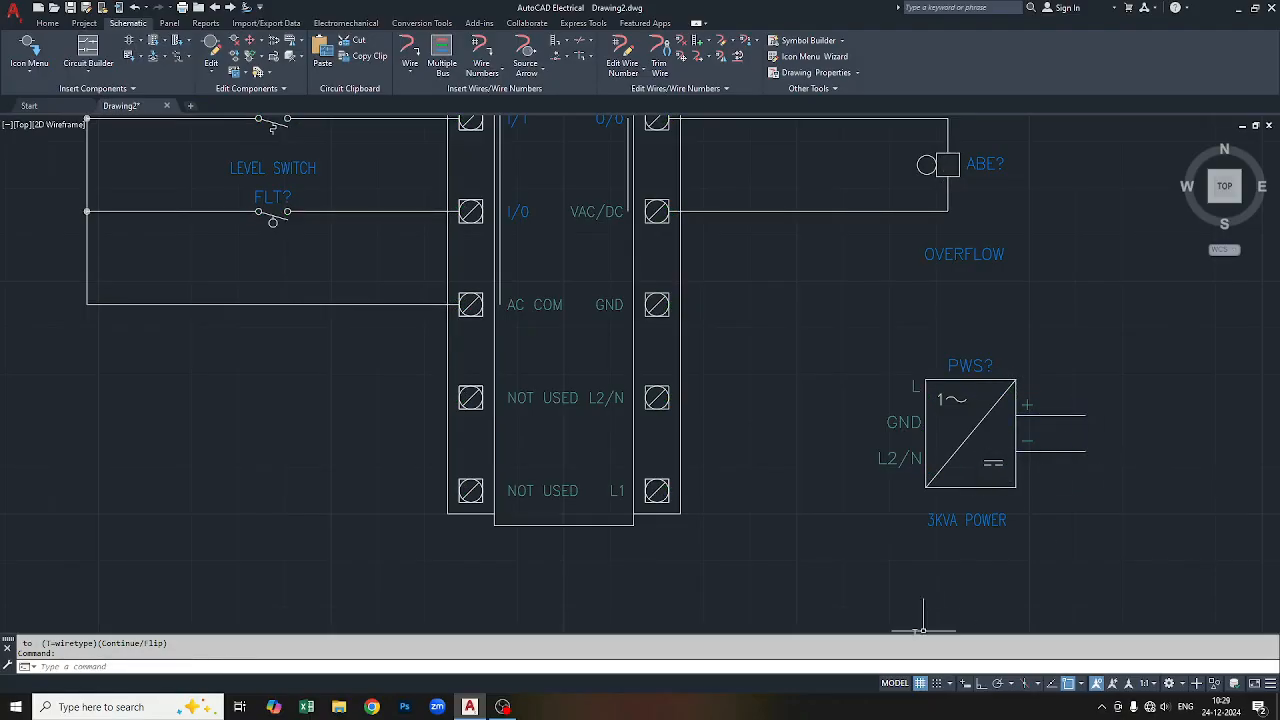
Draw parallel Multiple Bus wires from the PLC's L2/N and L1 terminals, ending short of the power source.
left_click(442, 55)
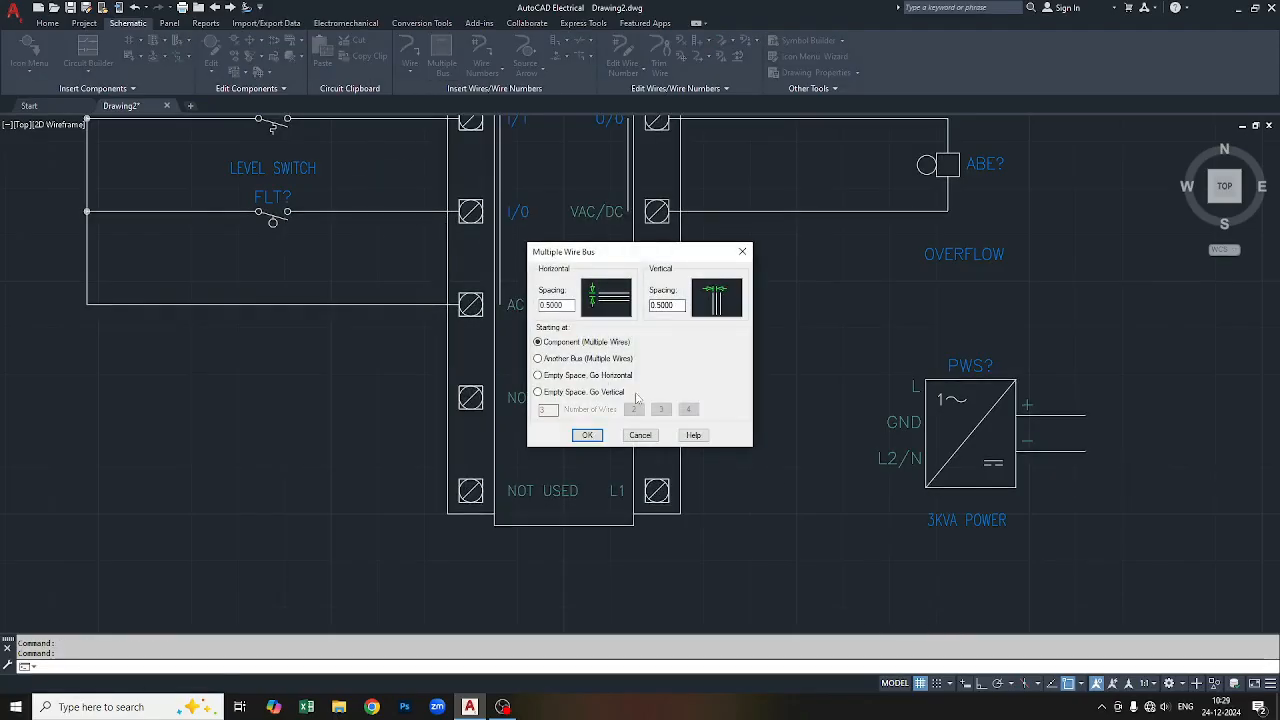
left_click(587, 435)
left_click(657, 371)
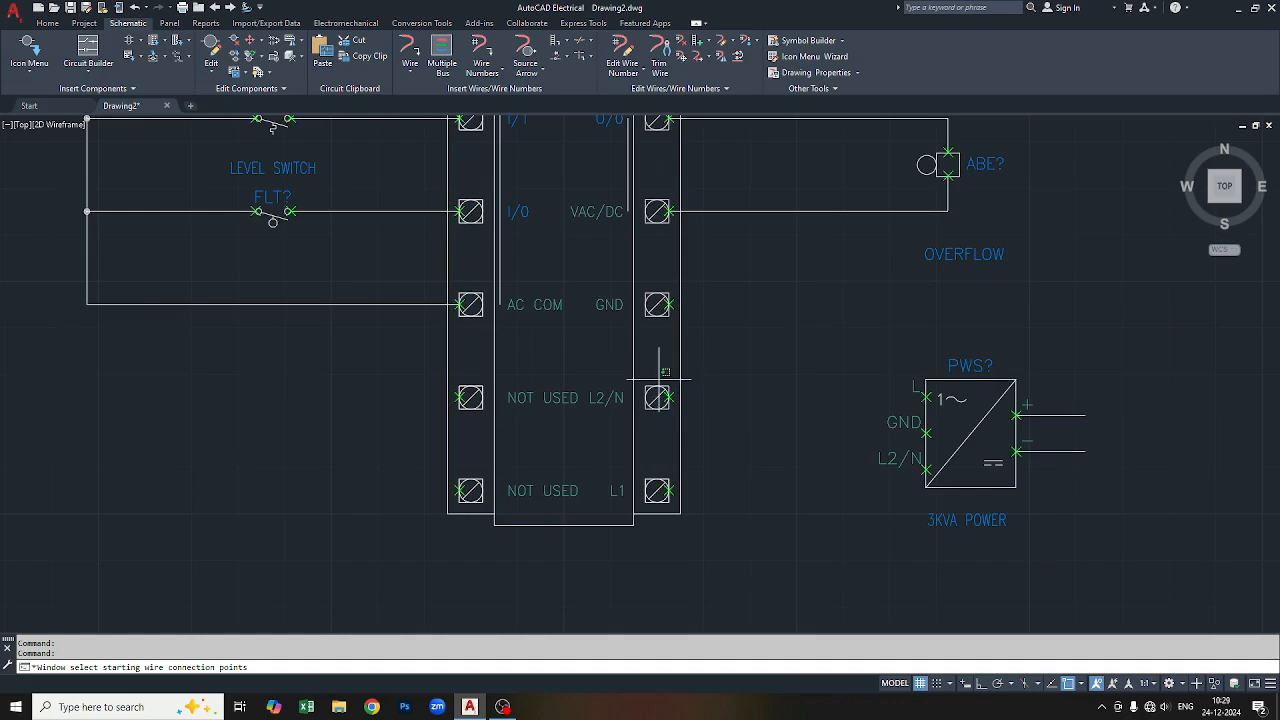
left_click(714, 514)
key("Return")
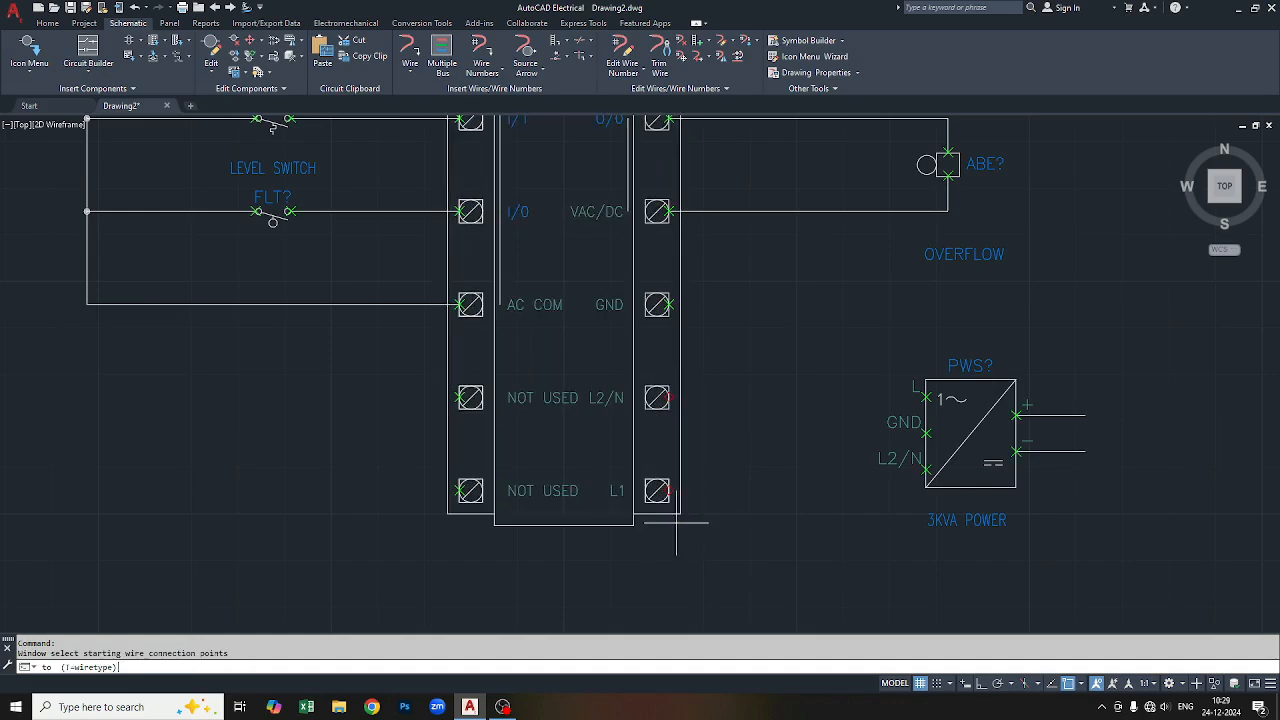
left_click(849, 478)
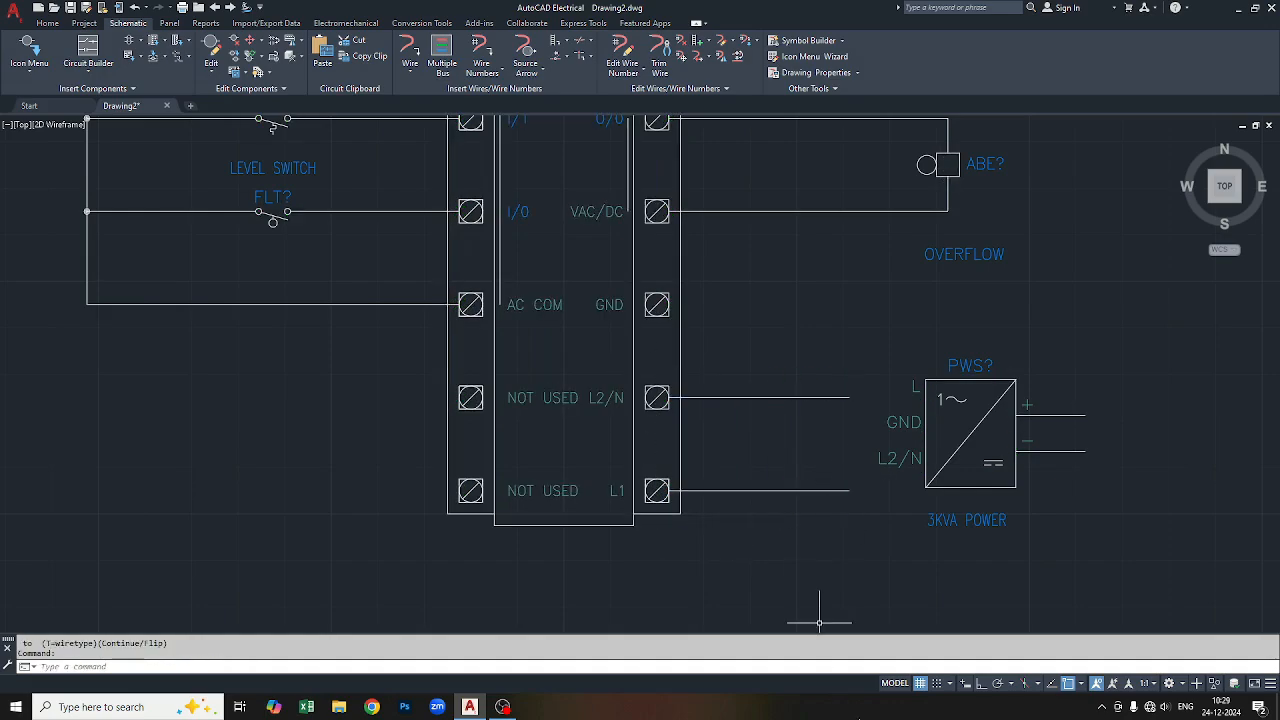
Wire the free end of the L2/N wire up over the power source and down to its + output wire.
left_click(409, 60)
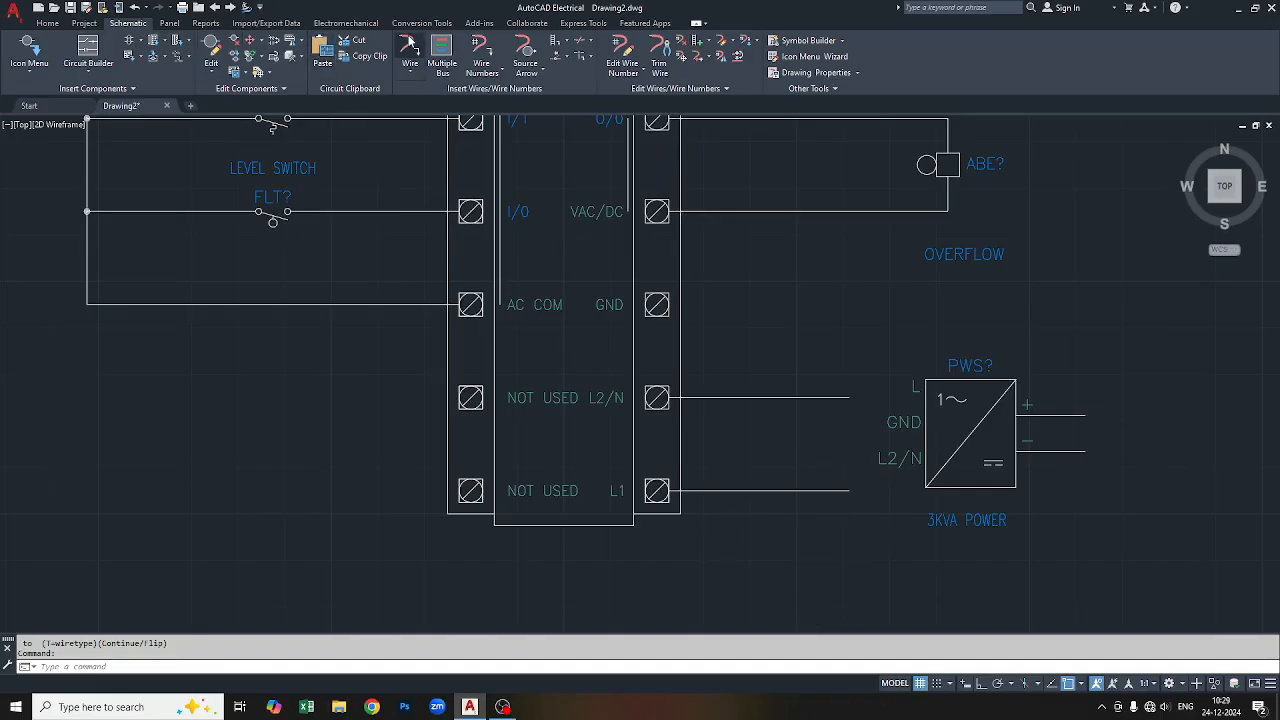
left_click(849, 398)
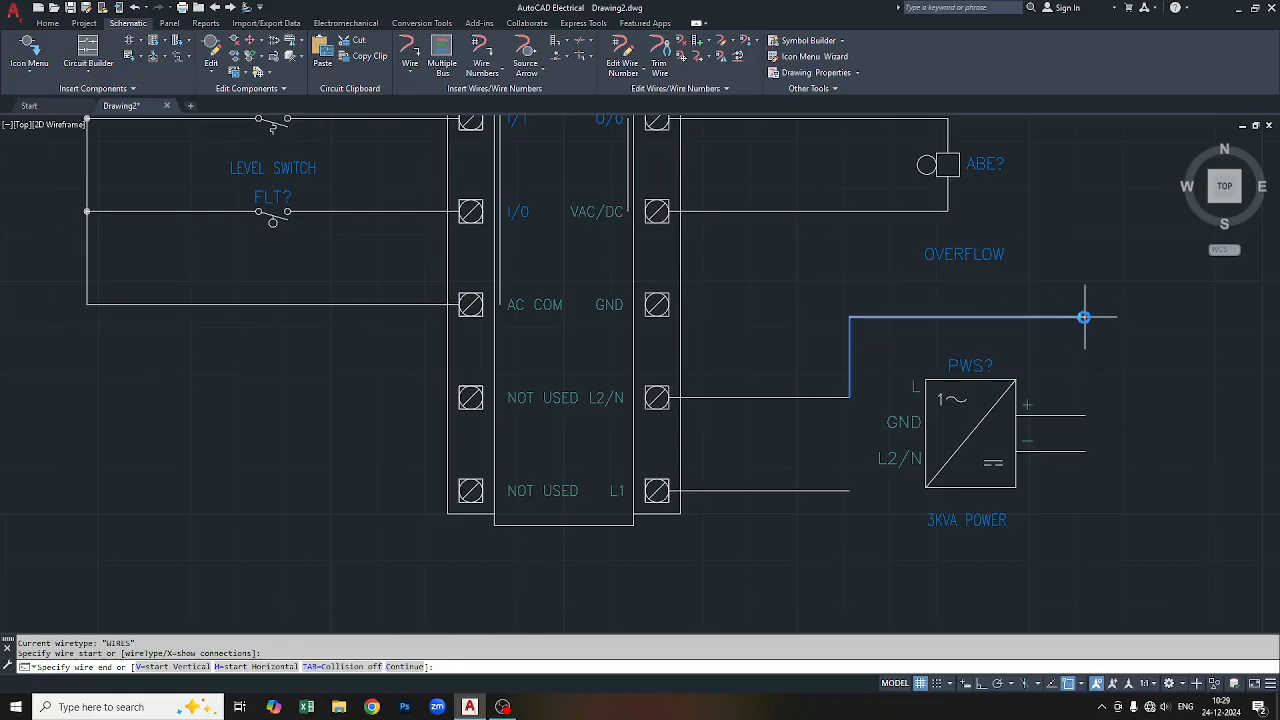
left_click(1080, 317)
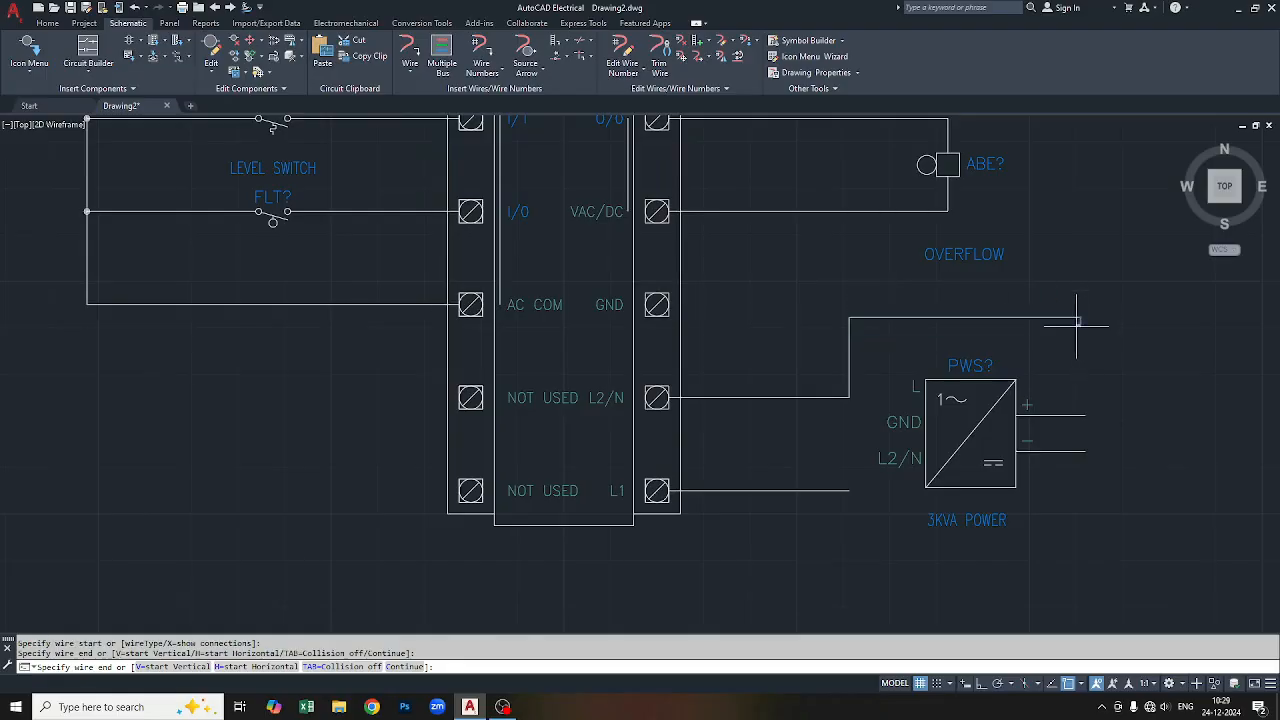
left_click(1080, 414)
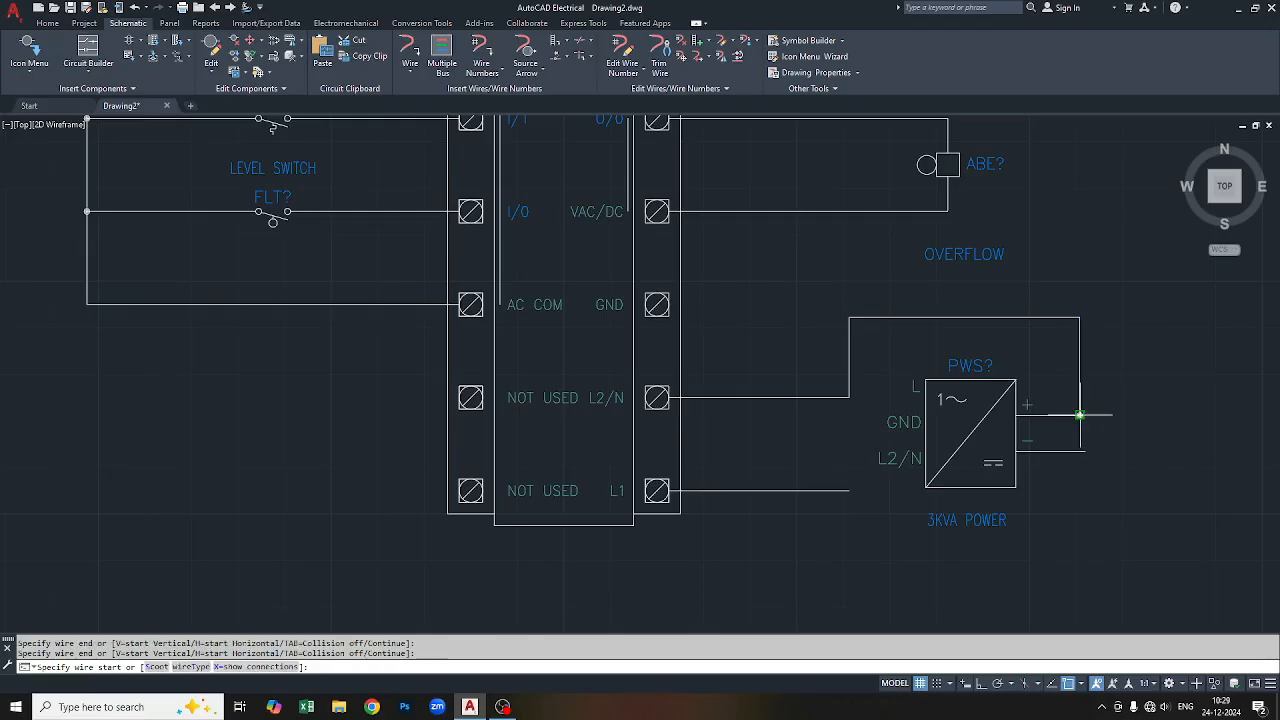
Wire the free end of the L1 wire down under the power source and up to its − output wire.
key("Escape")
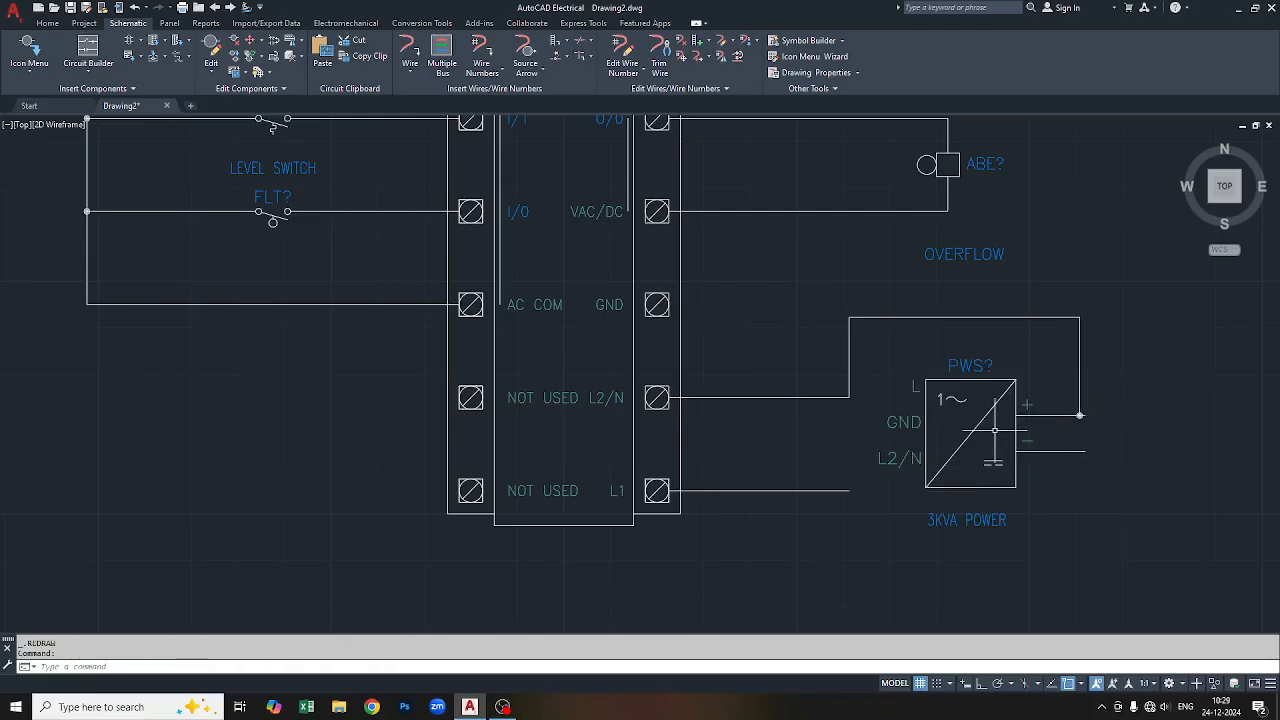
key("space")
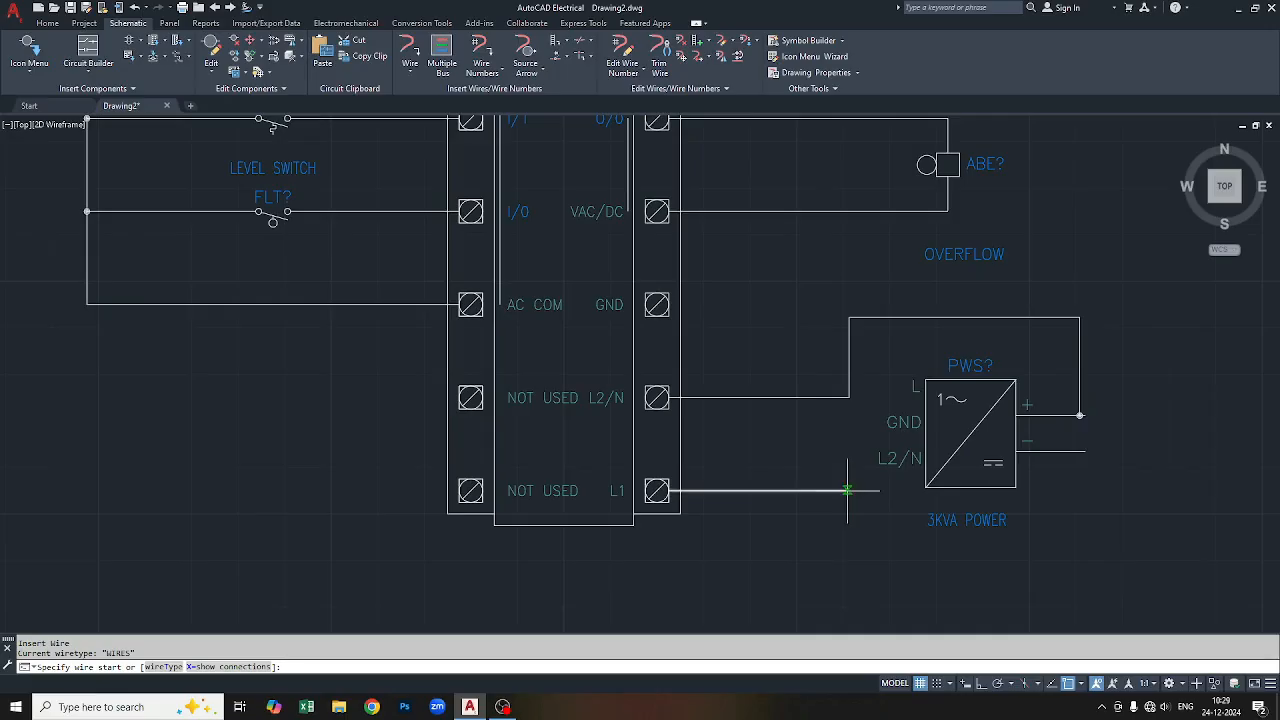
left_click(849, 491)
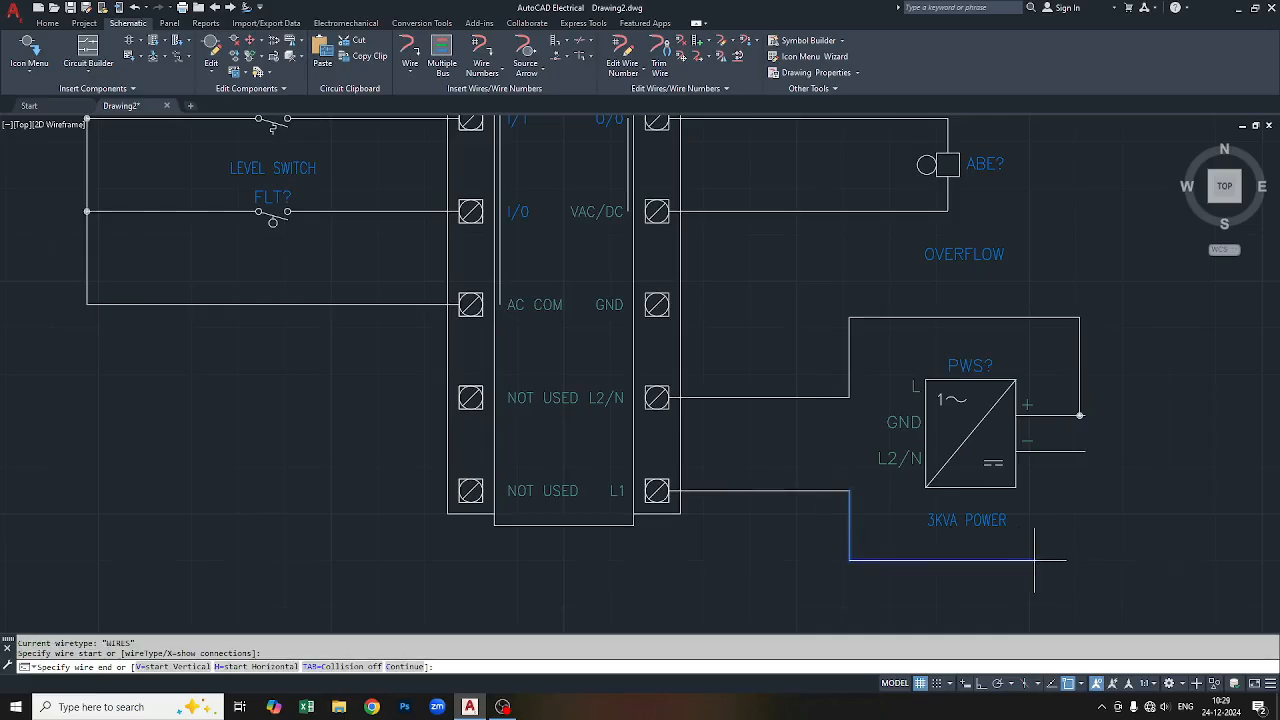
left_click(1084, 545)
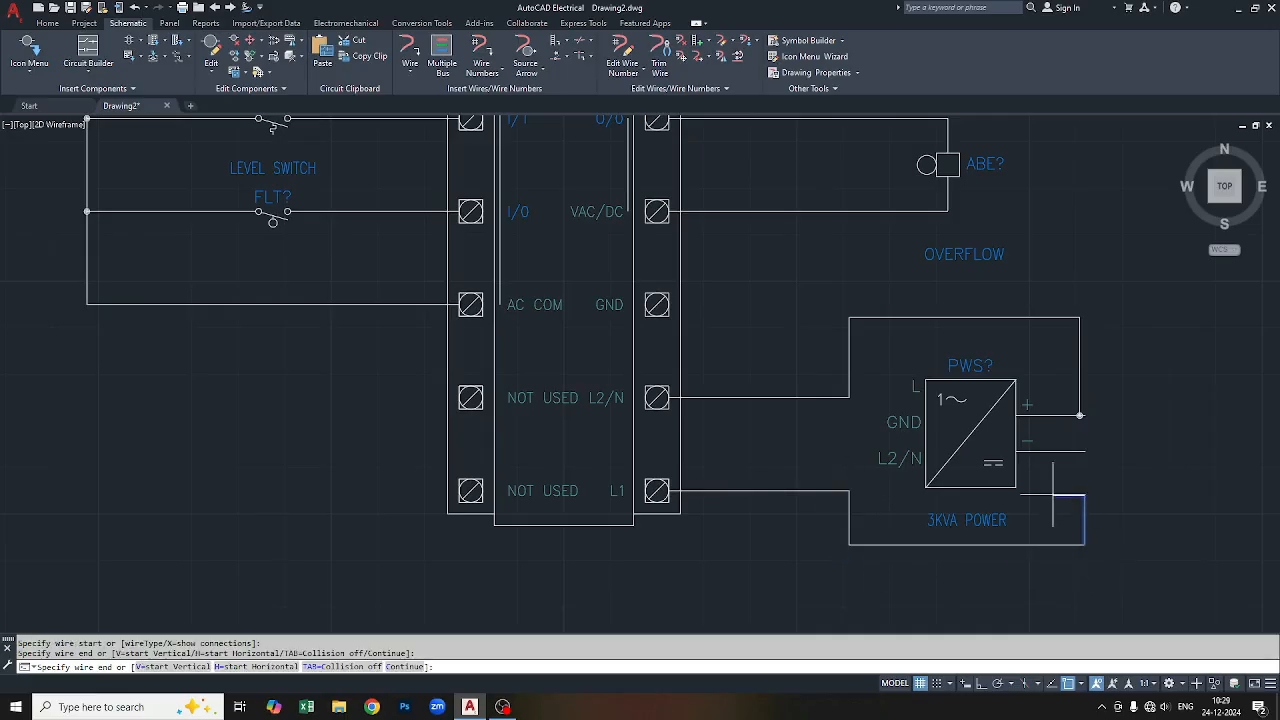
left_click(1083, 452)
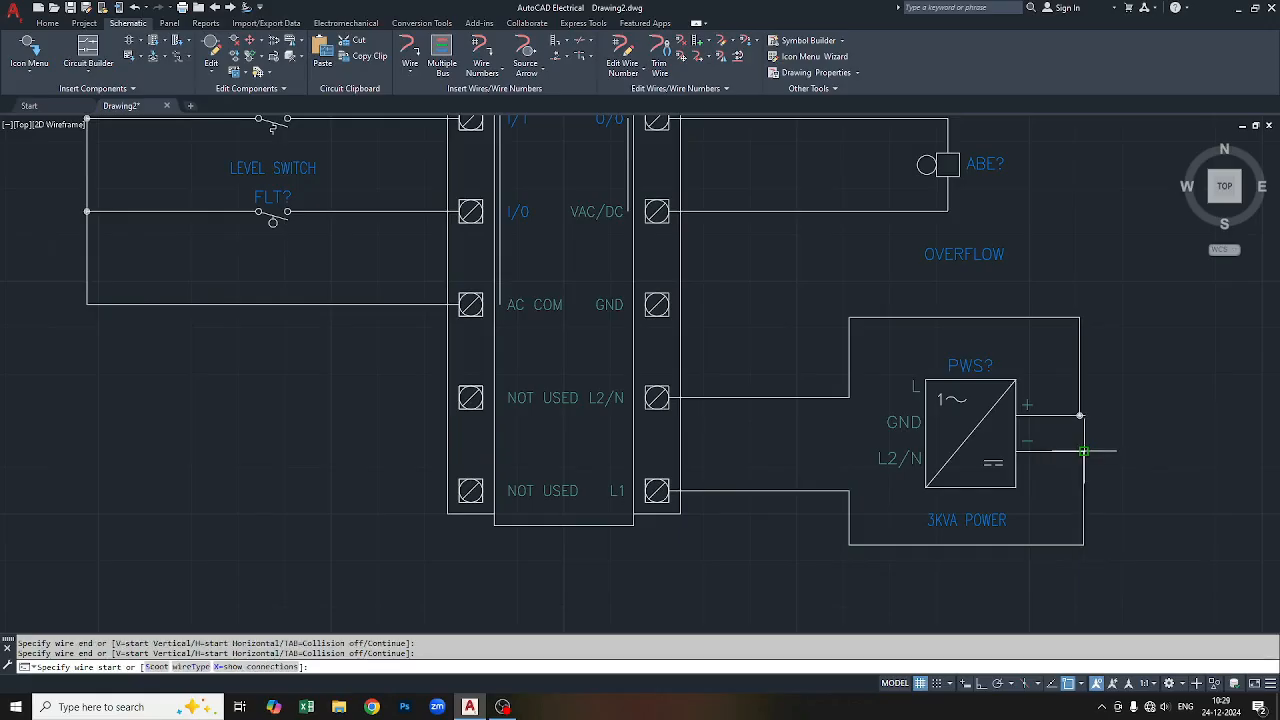
key("Escape")
Remove the wire at the power source's − output with Trim Wire.
scroll(1080, 460, "up", 2)
scroll(1080, 460, "up", 8)
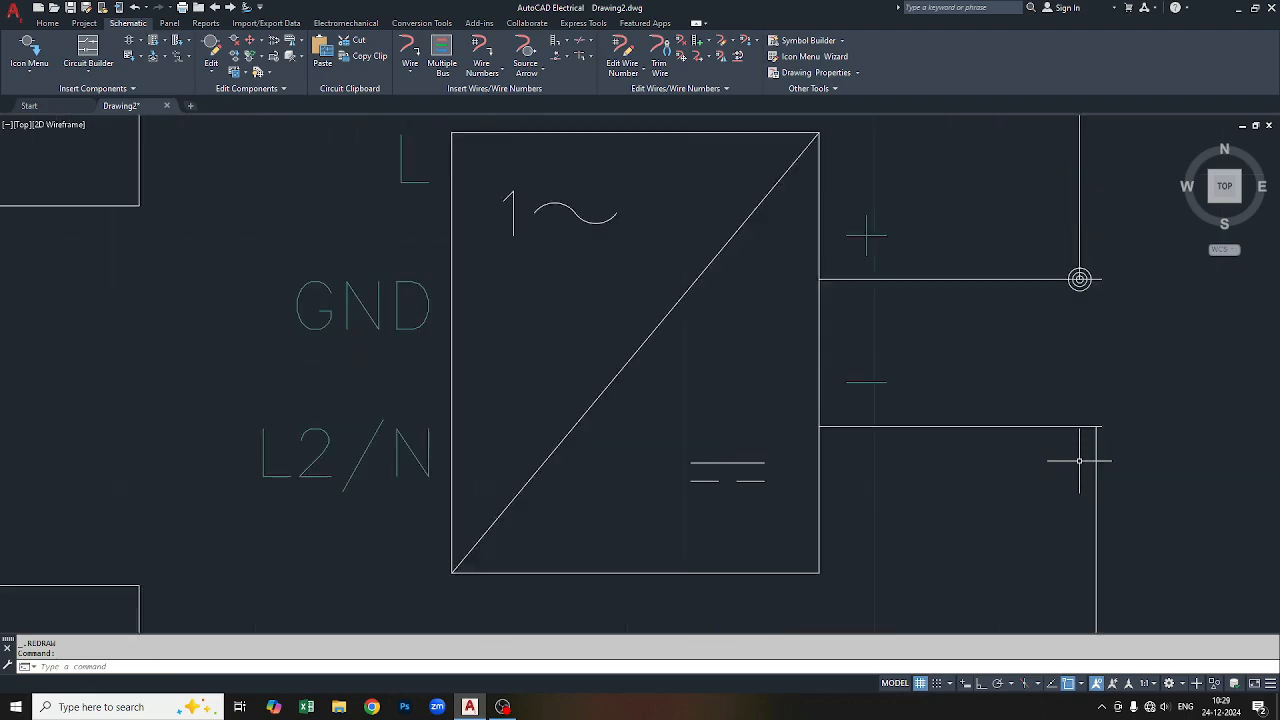
scroll(1138, 392, "up", 3)
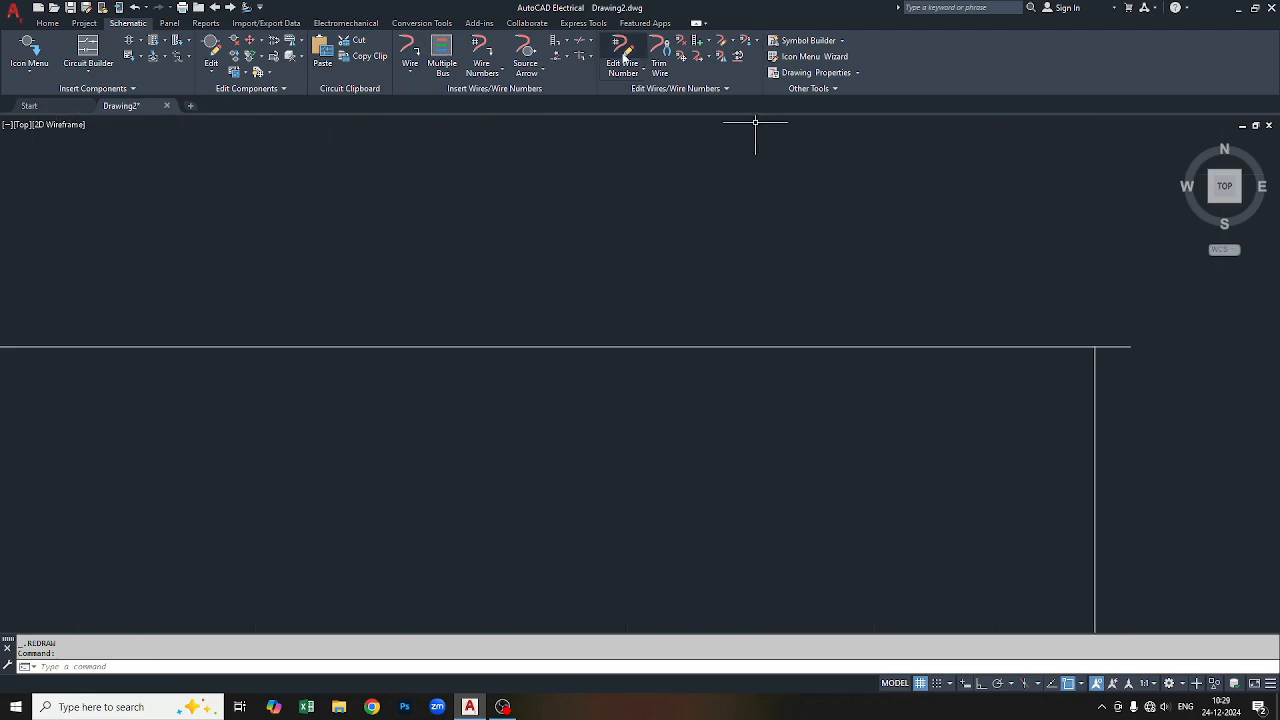
left_click(659, 63)
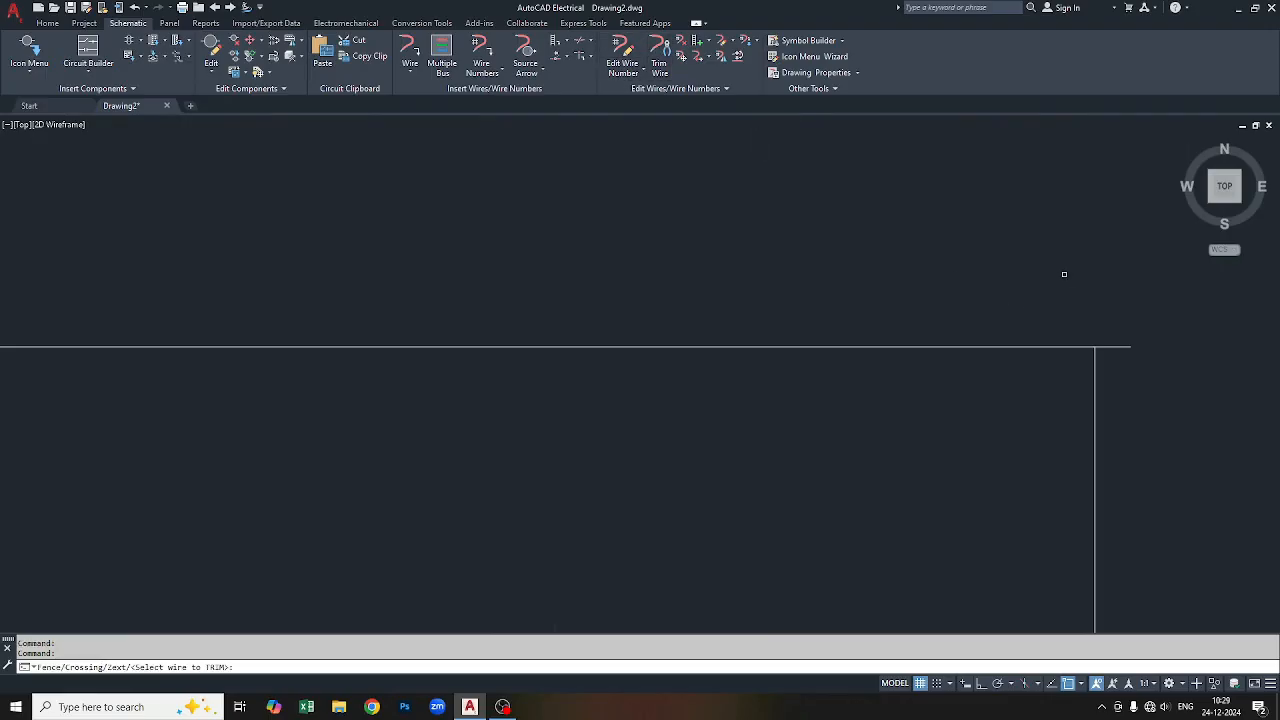
left_click(1118, 346)
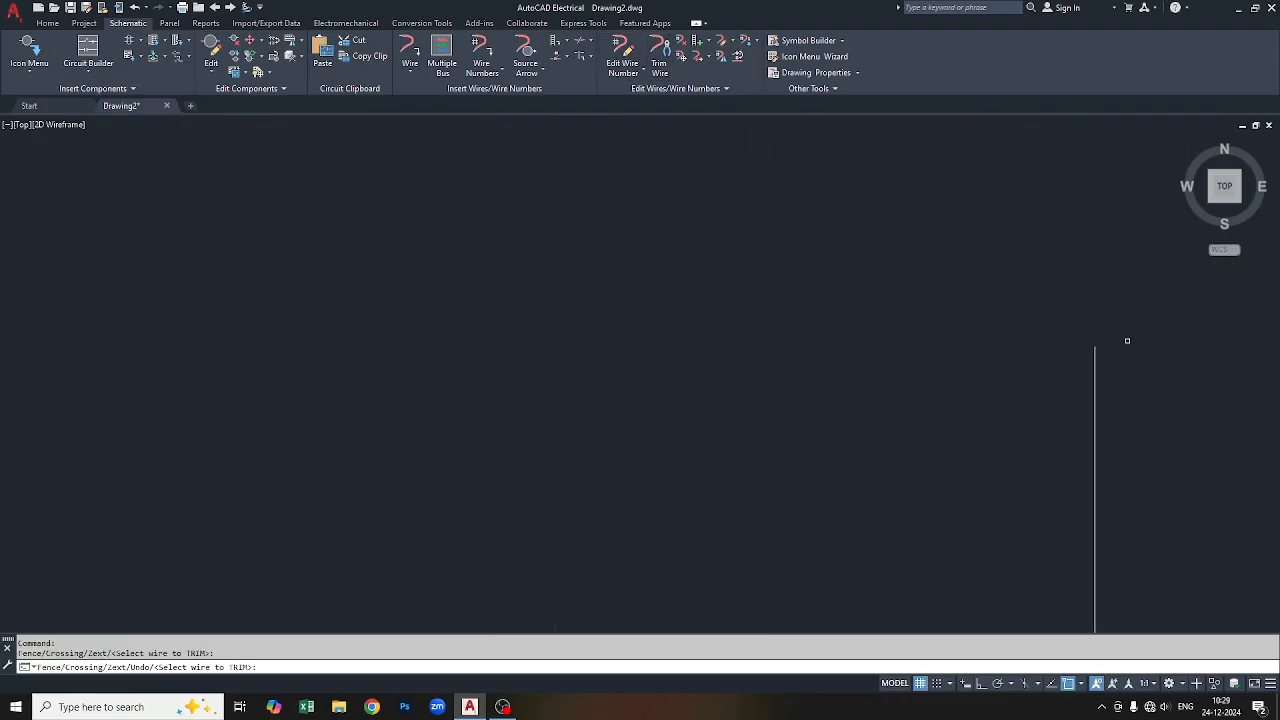
Trim away the vertical wire segment running down to the power source's + output and the + output wire itself.
scroll(1116, 385, "up", 5)
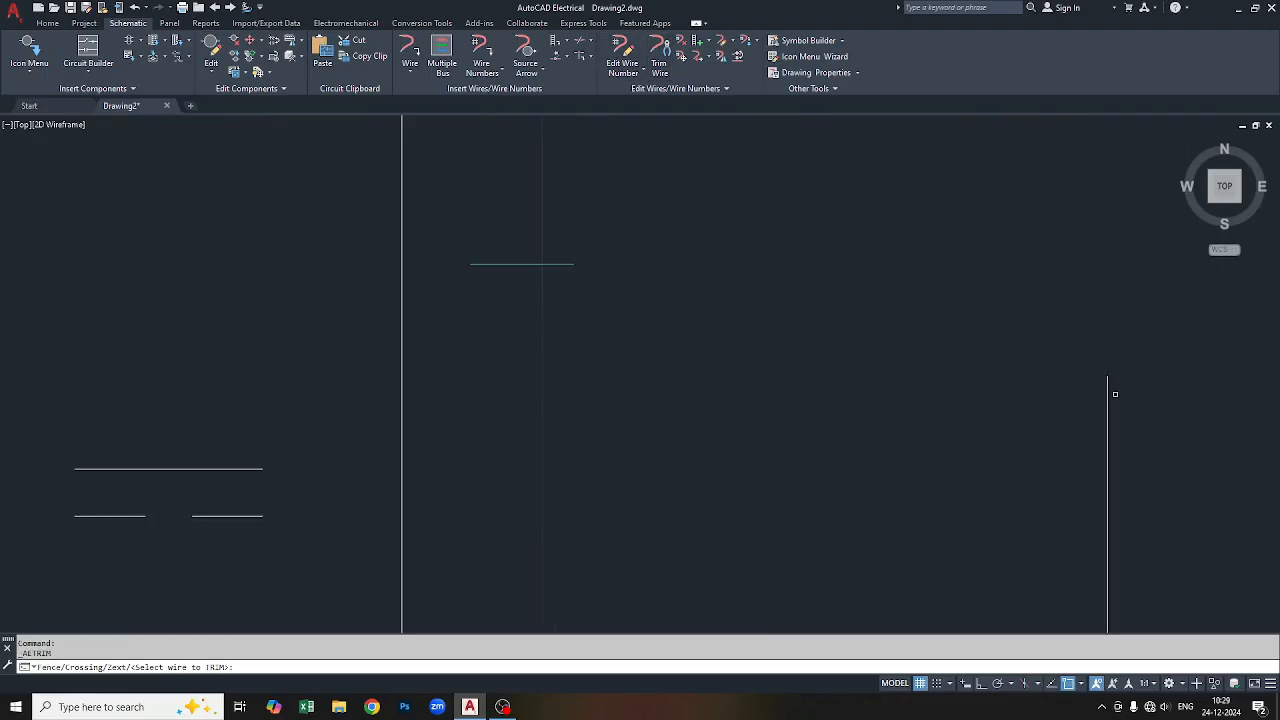
left_click(1096, 241)
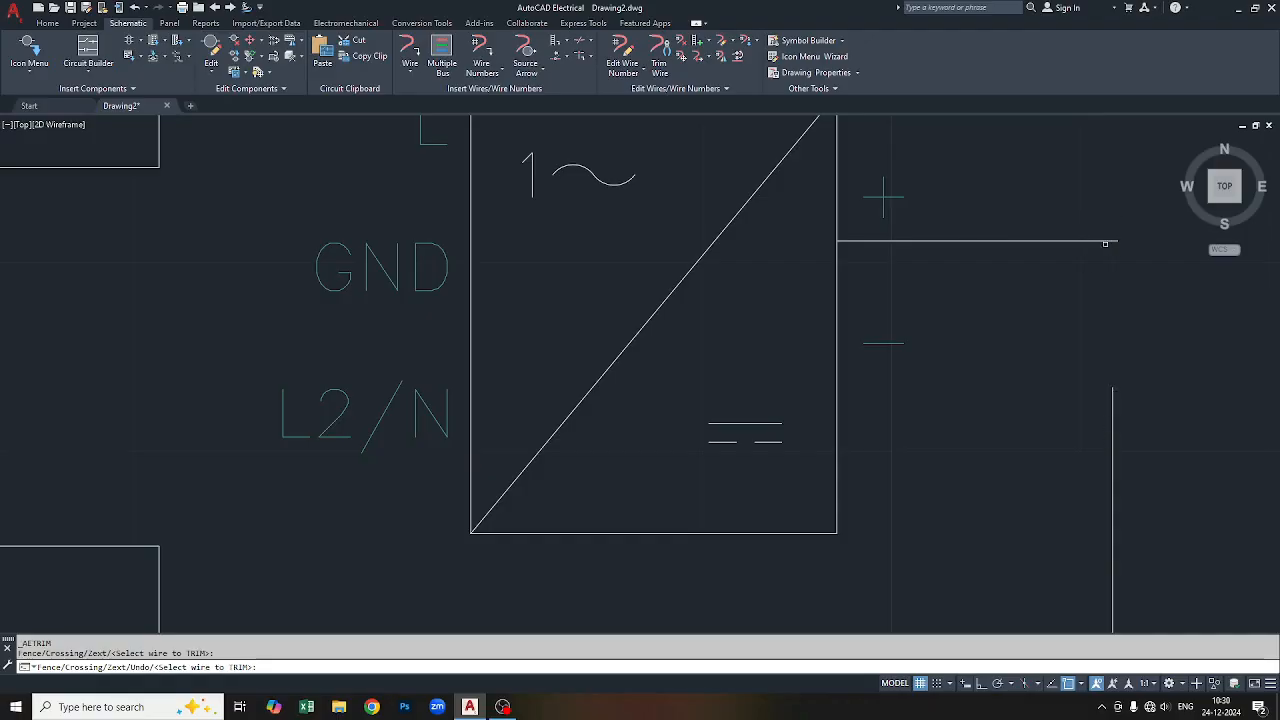
left_click(1117, 244)
key("Return")
scroll(1053, 448, "down", 5)
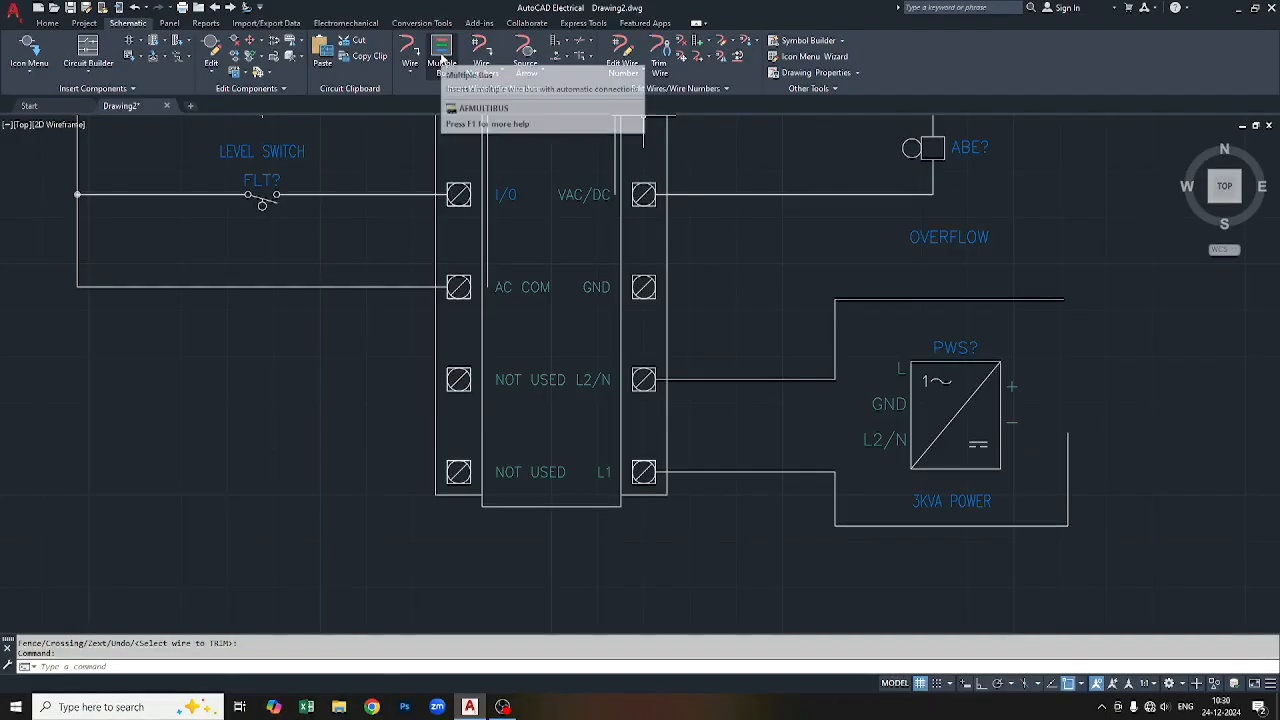
Wire the free end of the L2/N wire down and directly into the power source's + terminal.
left_click(410, 50)
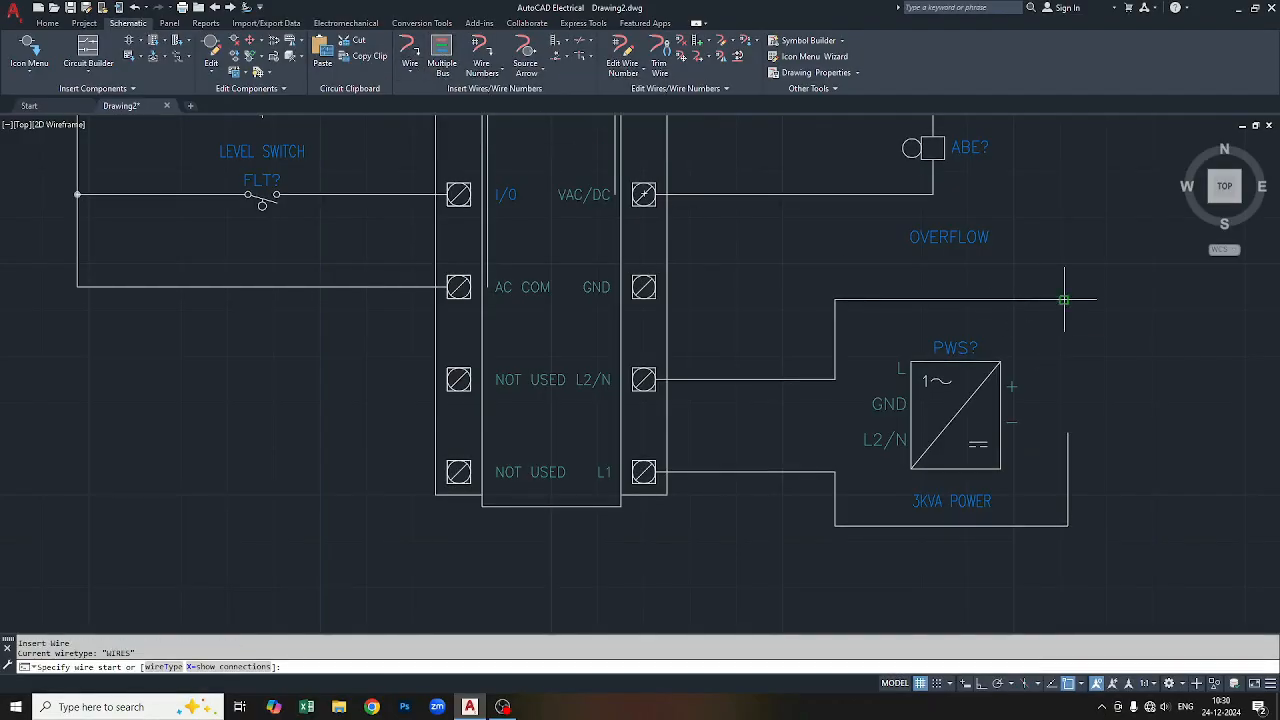
left_click(1062, 299)
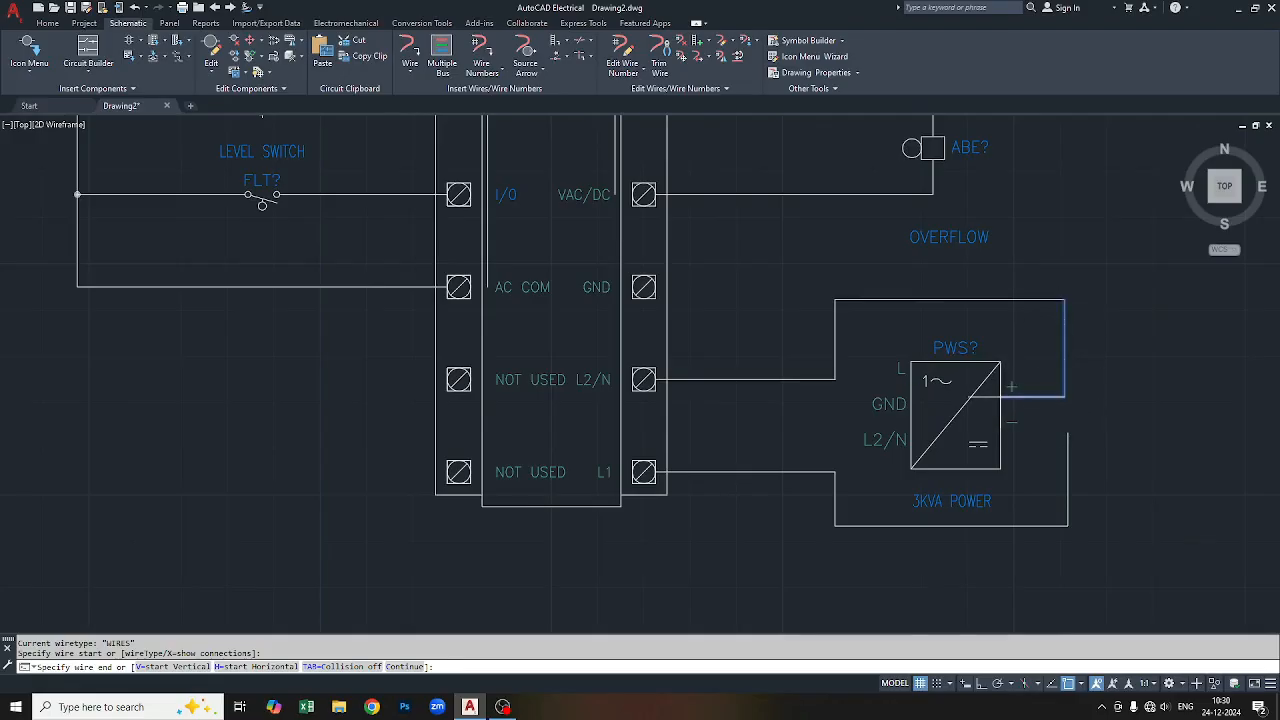
left_click(1001, 397)
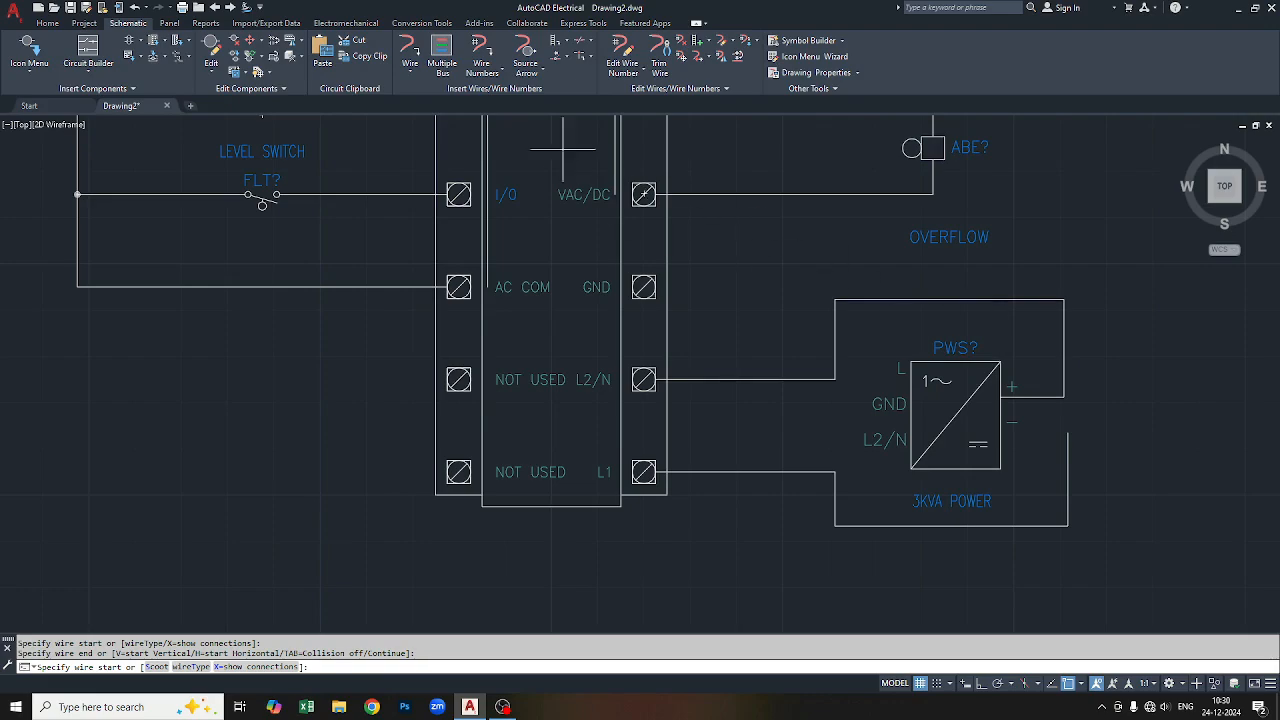
Wire the free end of the L1 wire straight into the power source's − terminal and show the whole drawing.
left_click(410, 60)
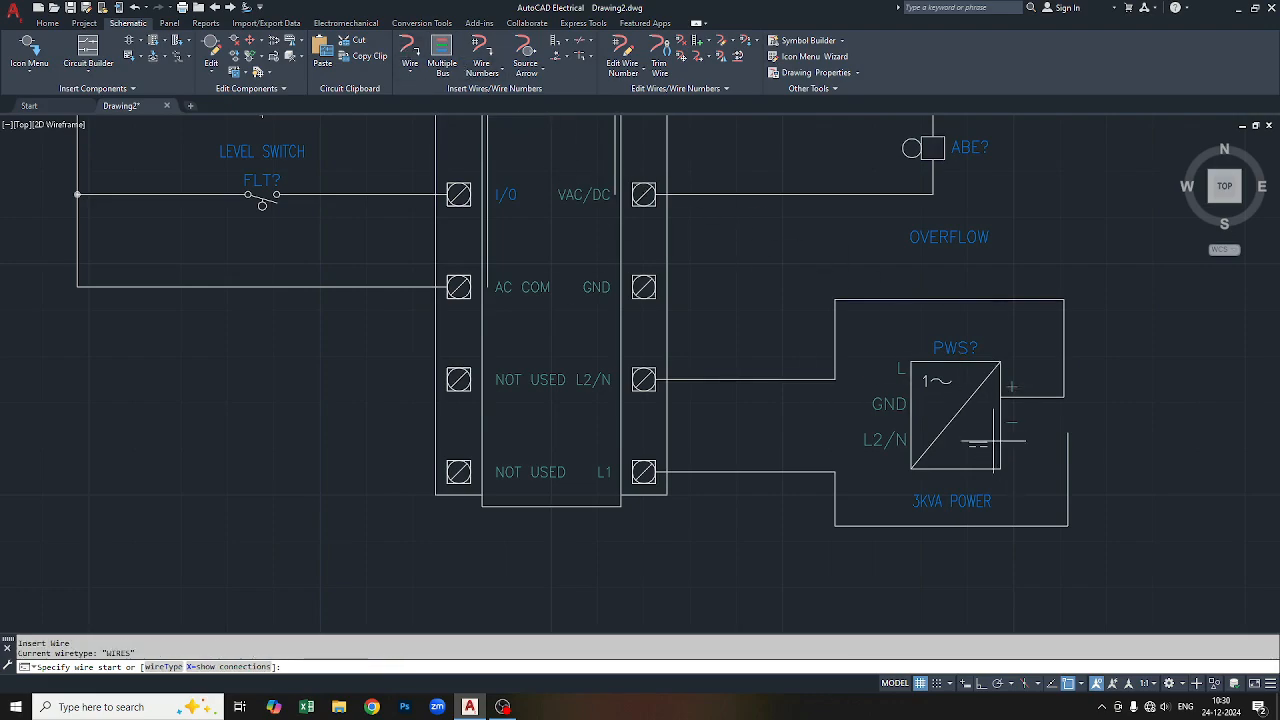
left_click(1066, 434)
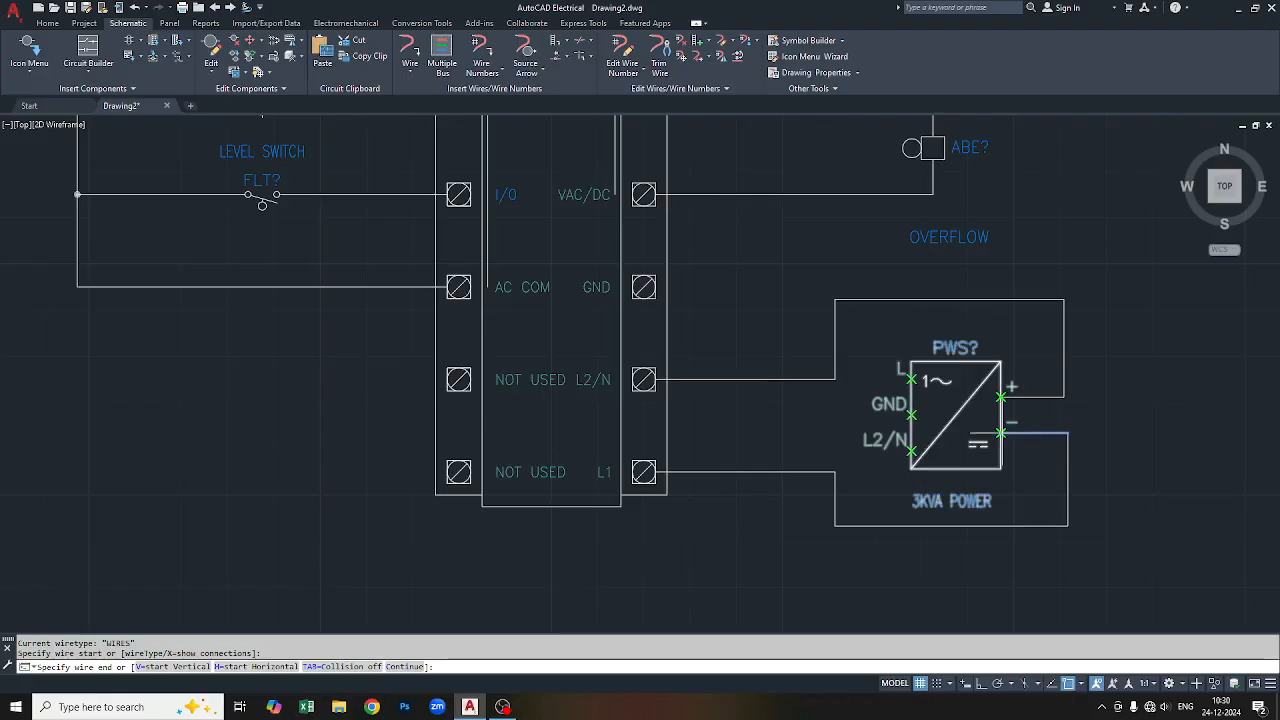
left_click(1000, 433)
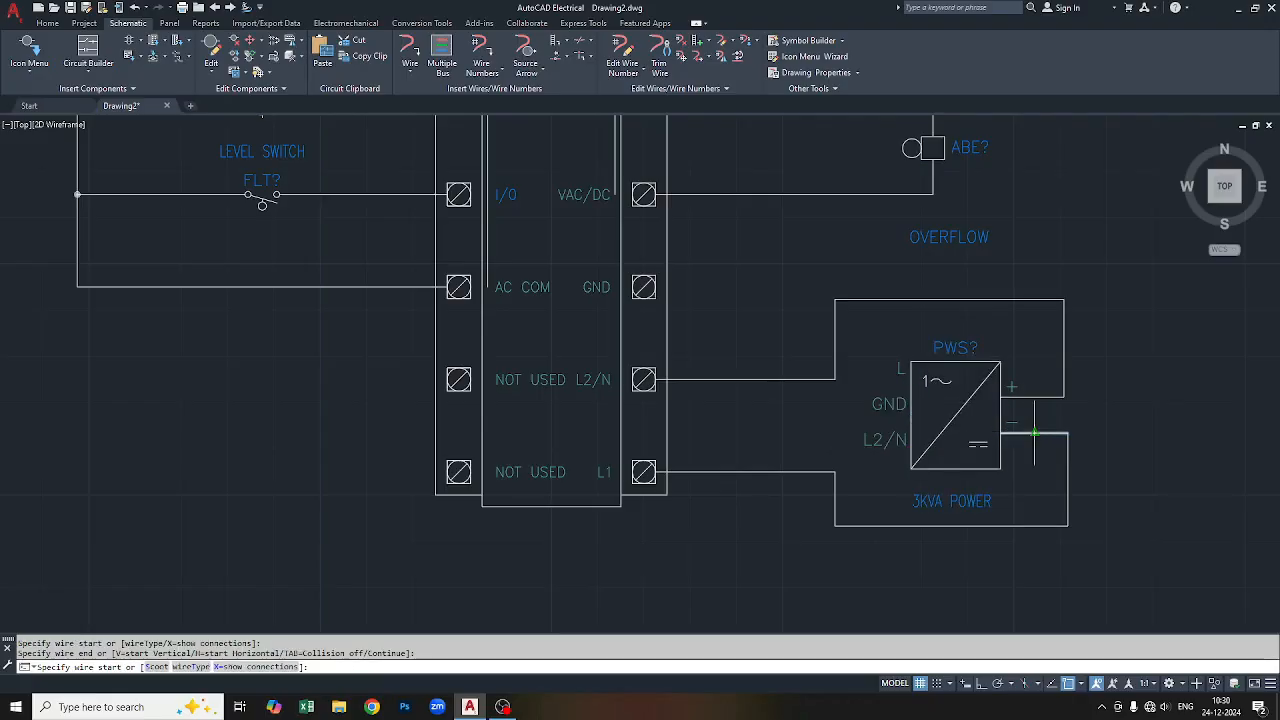
middle_click(1071, 578)
middle_click(1071, 578)
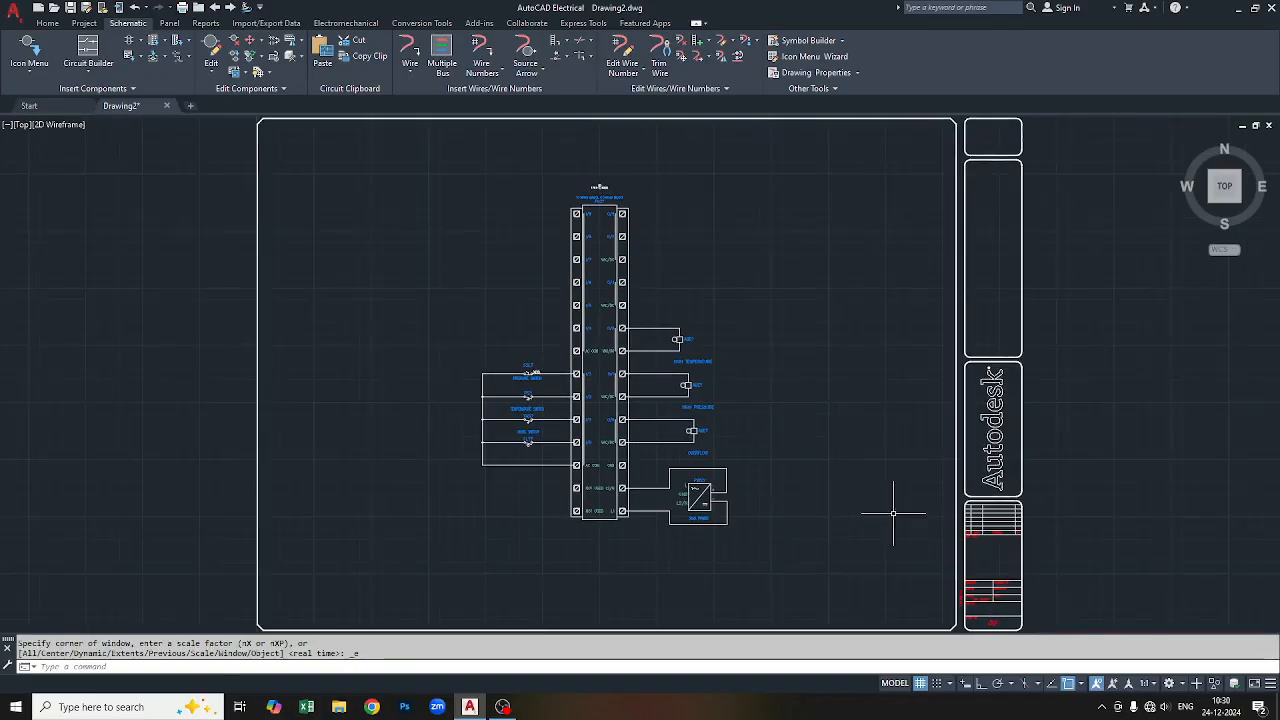
scroll(774, 347, "up", 2)
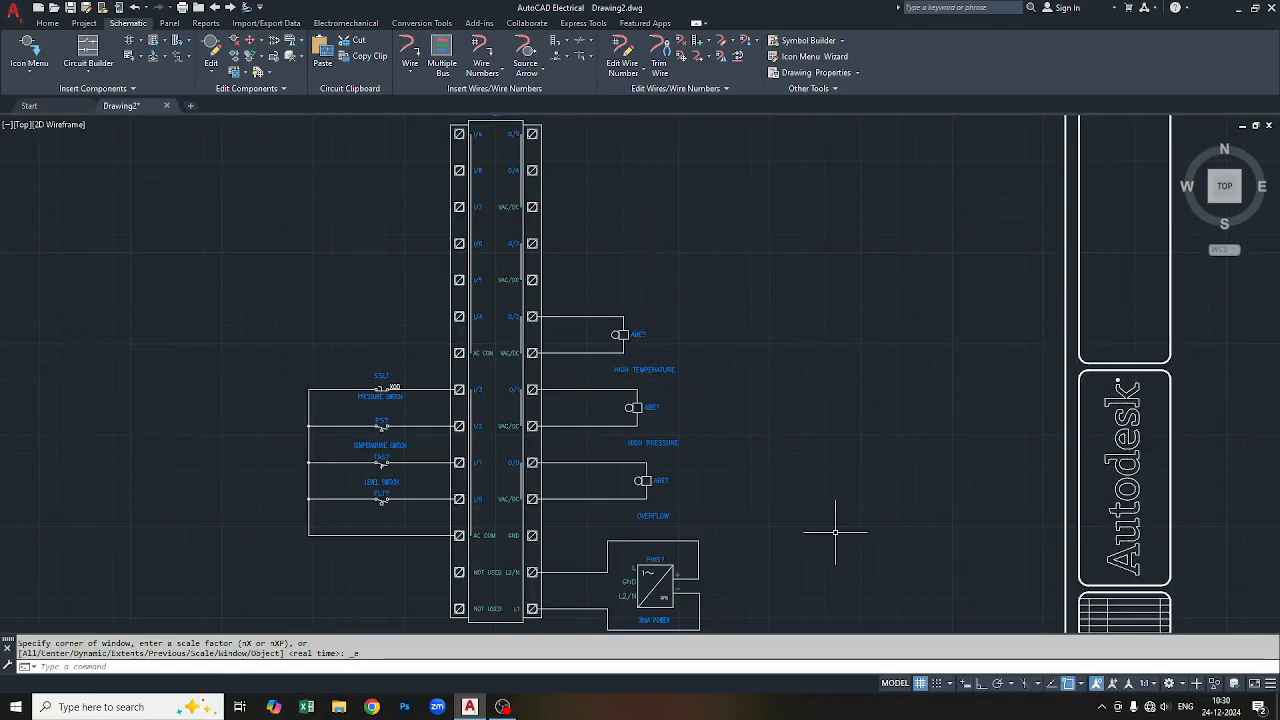